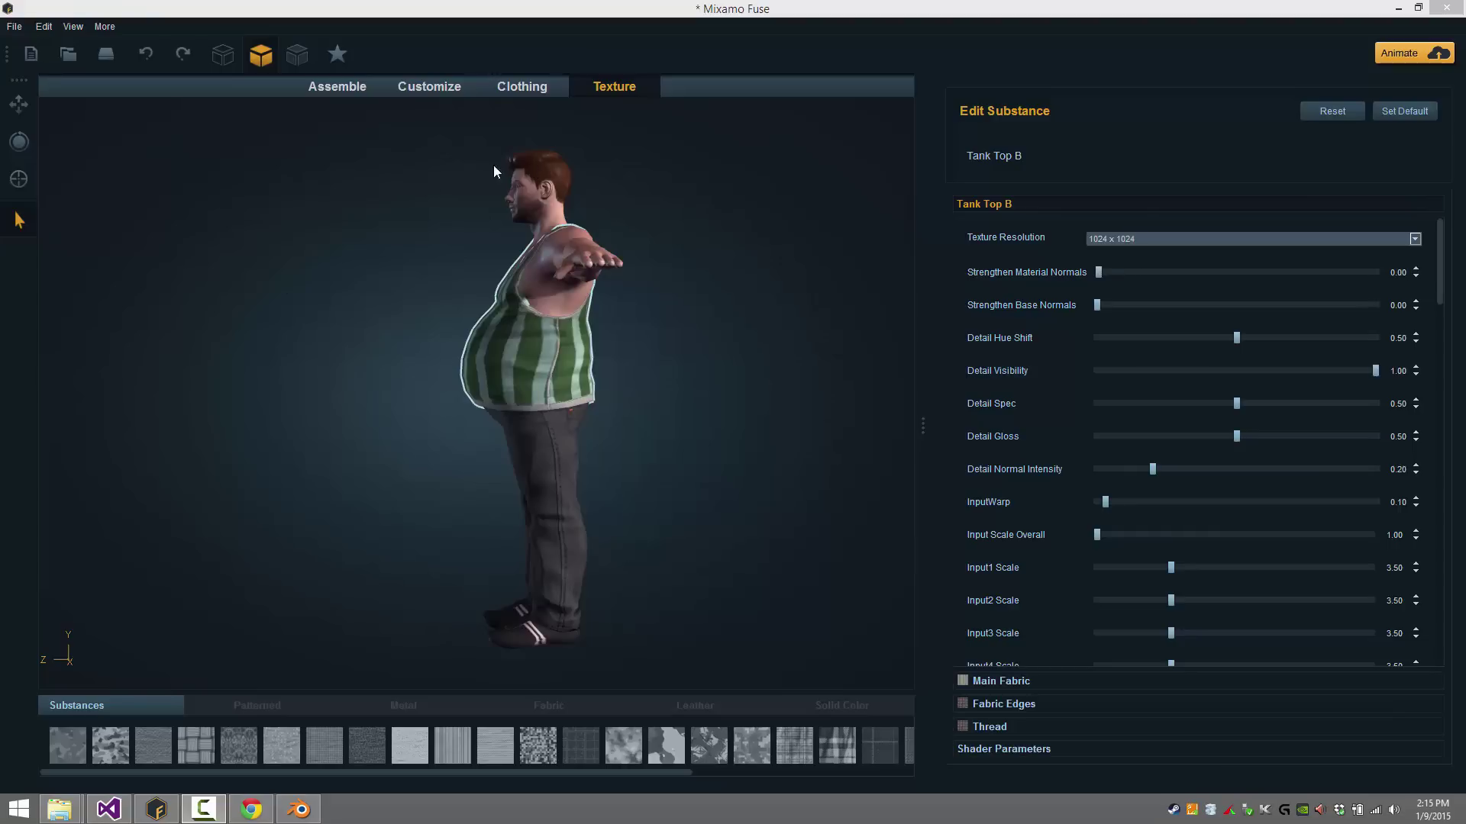
Turn the character front-on and switch to the body-proportion customization controls
left_click_drag(382, 323, 575, 328)
left_click(364, 84)
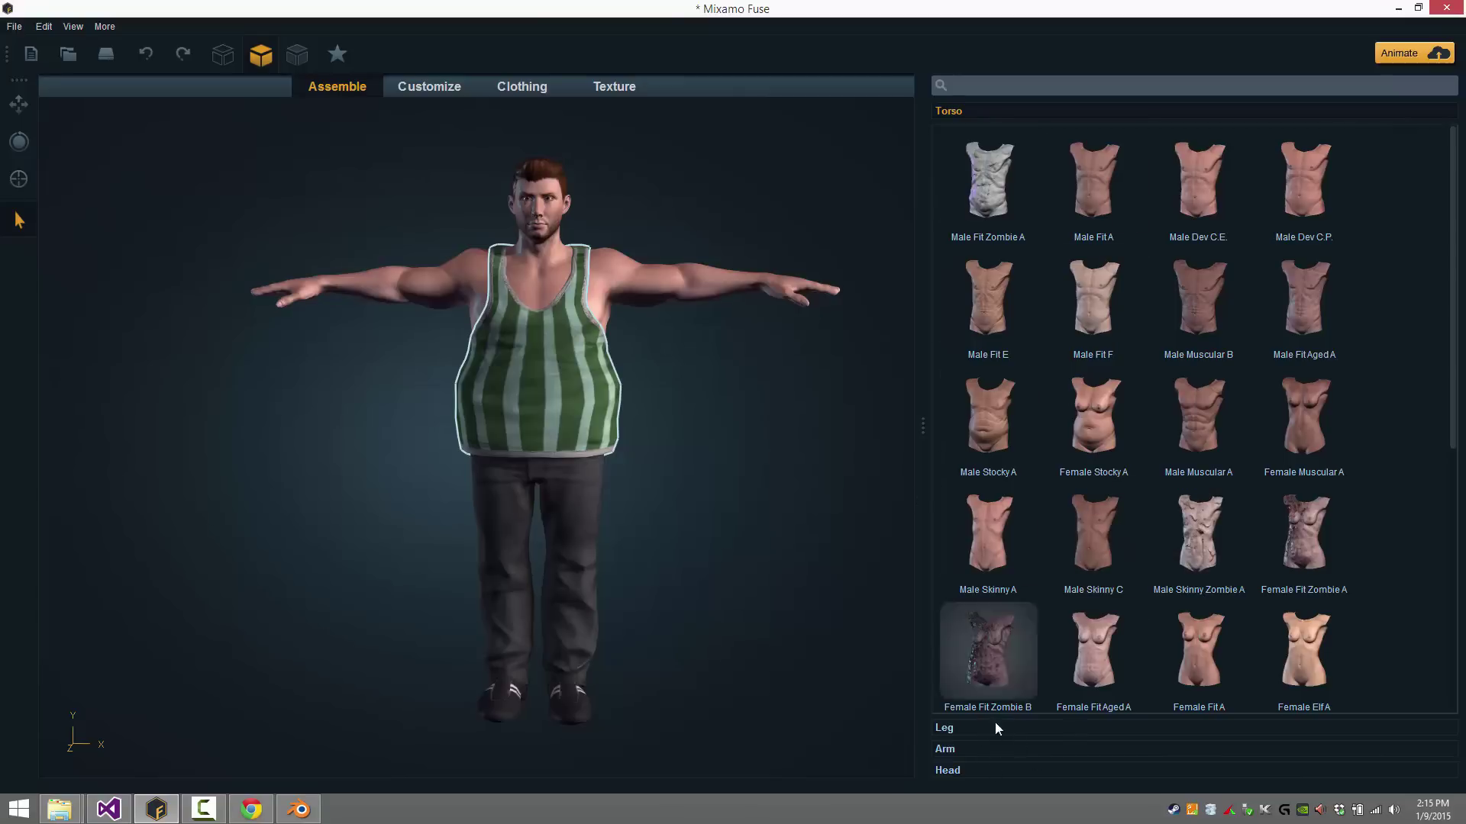
left_click(428, 87)
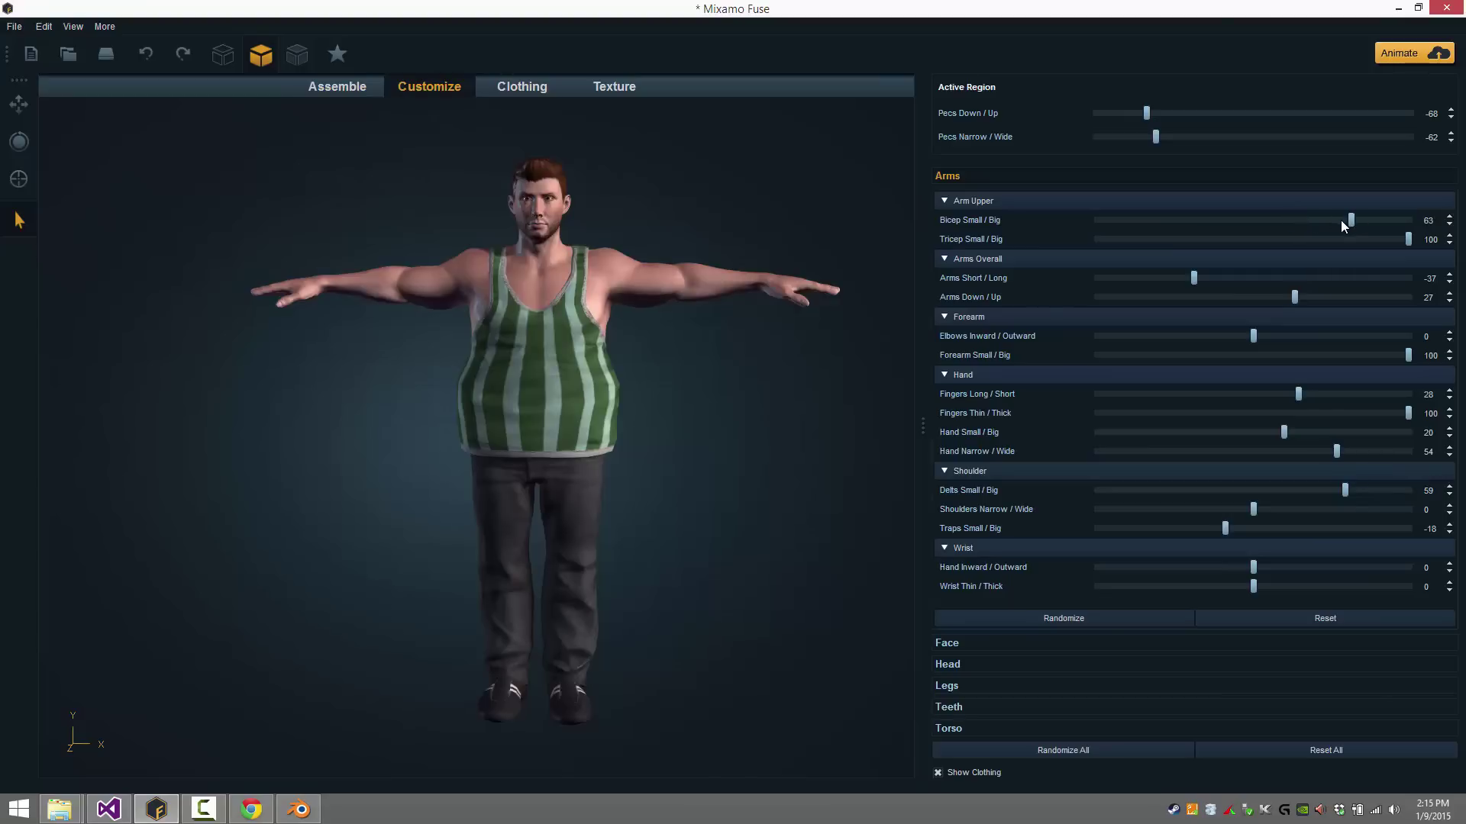
Set Bicep Small/Big to -30 and Shoulders Narrow/Wide to 5, then bring up the hair choices
left_click_drag(1346, 219, 1228, 221)
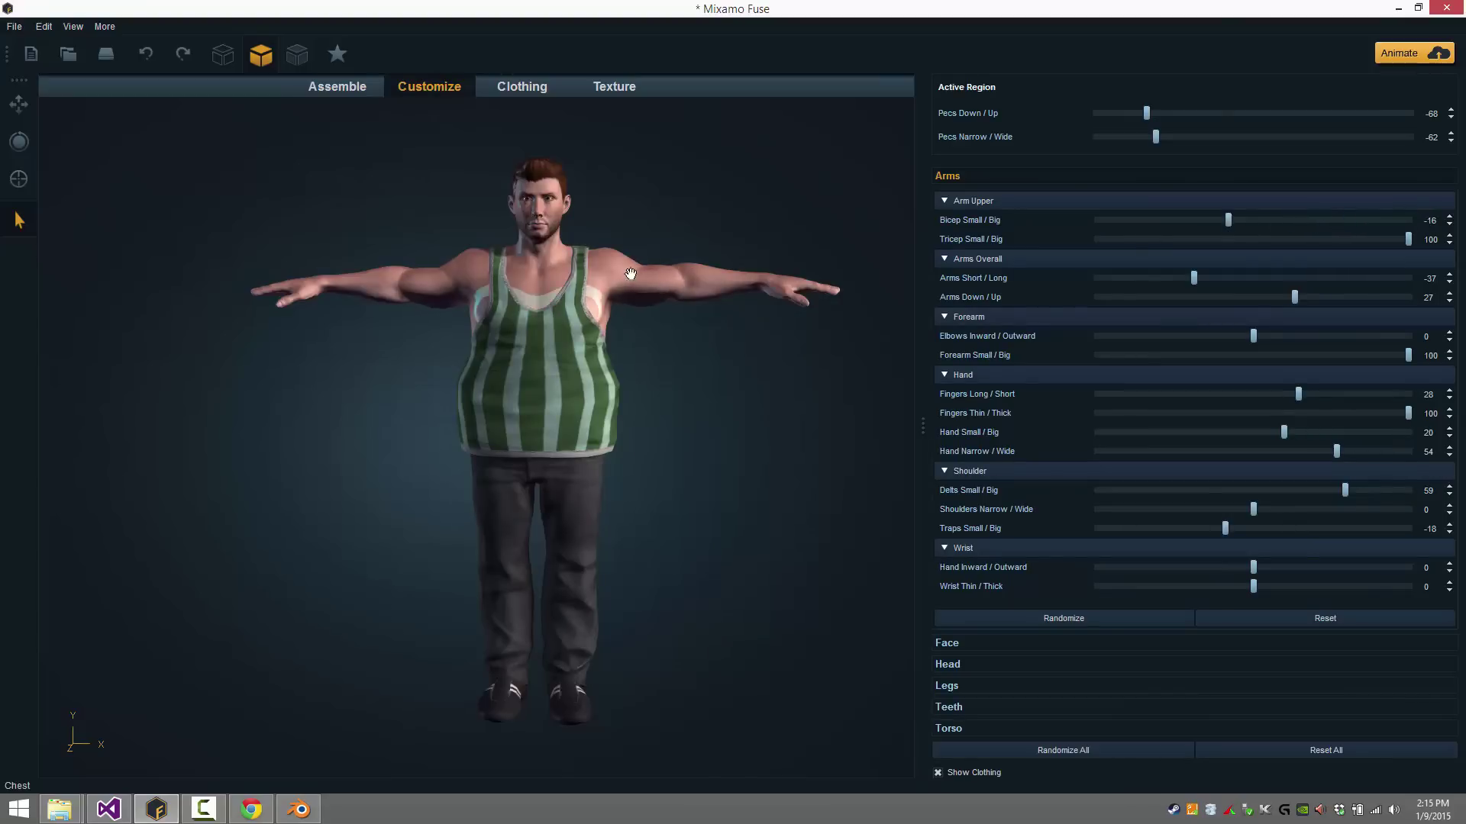
mouse_move(651, 286)
left_mouse_down()
mouse_move(657, 337)
mouse_move(664, 249)
mouse_move(608, 266)
mouse_move(654, 278)
left_mouse_up()
left_click(613, 250)
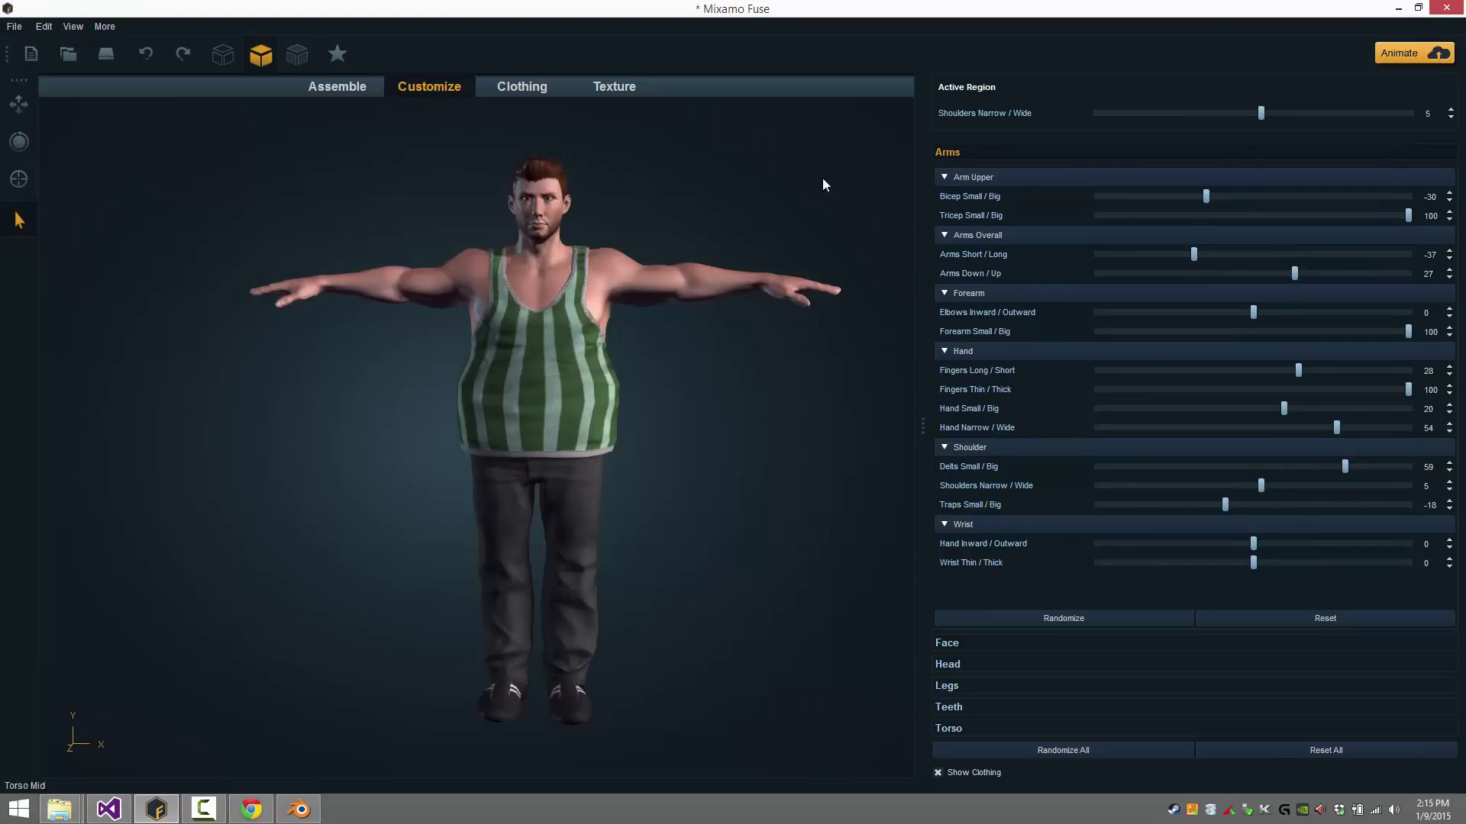
left_click(514, 84)
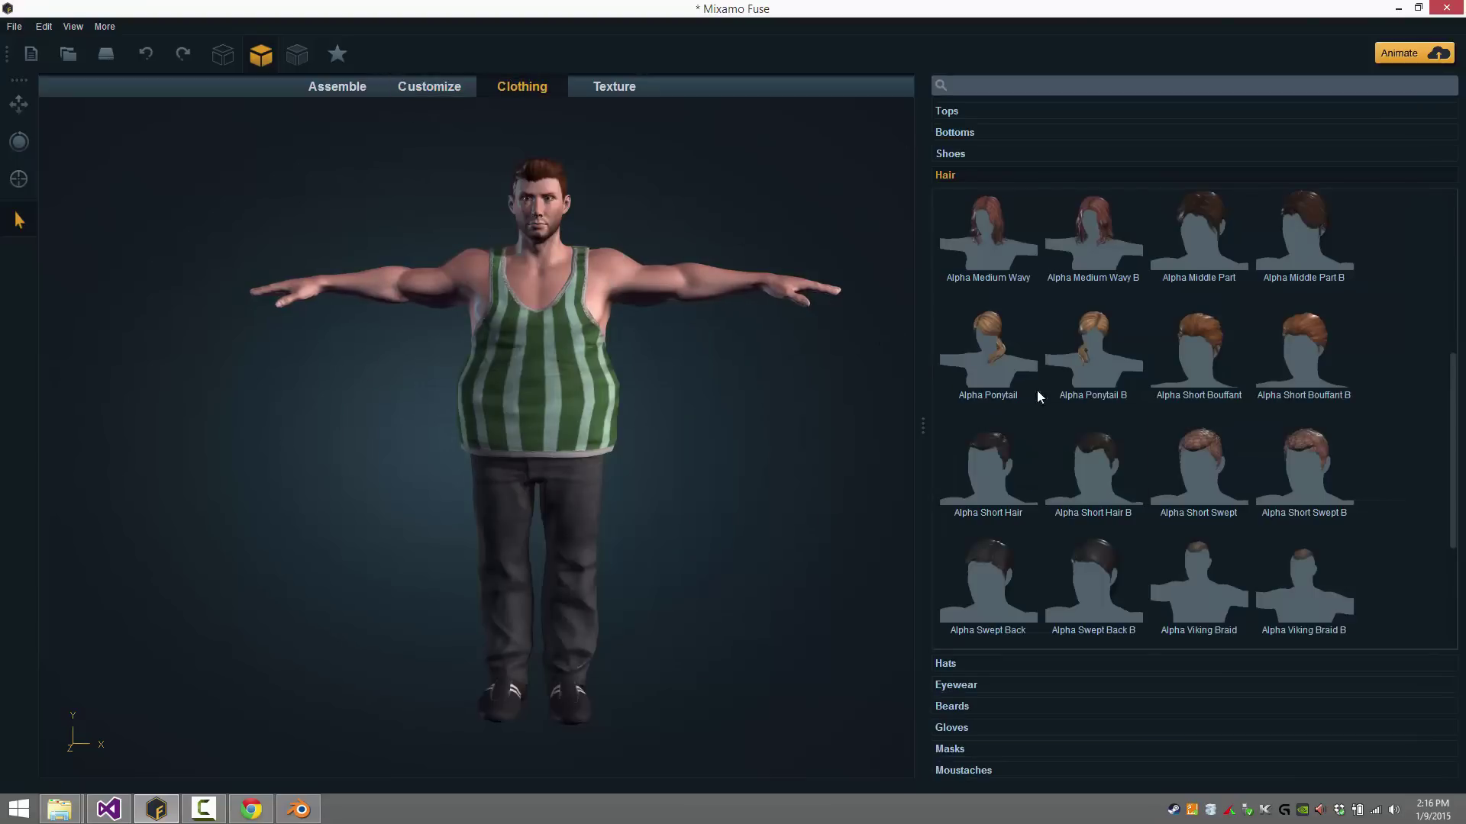
scroll(1190, 428, "down", 1)
scroll(1189, 423, "down", 1)
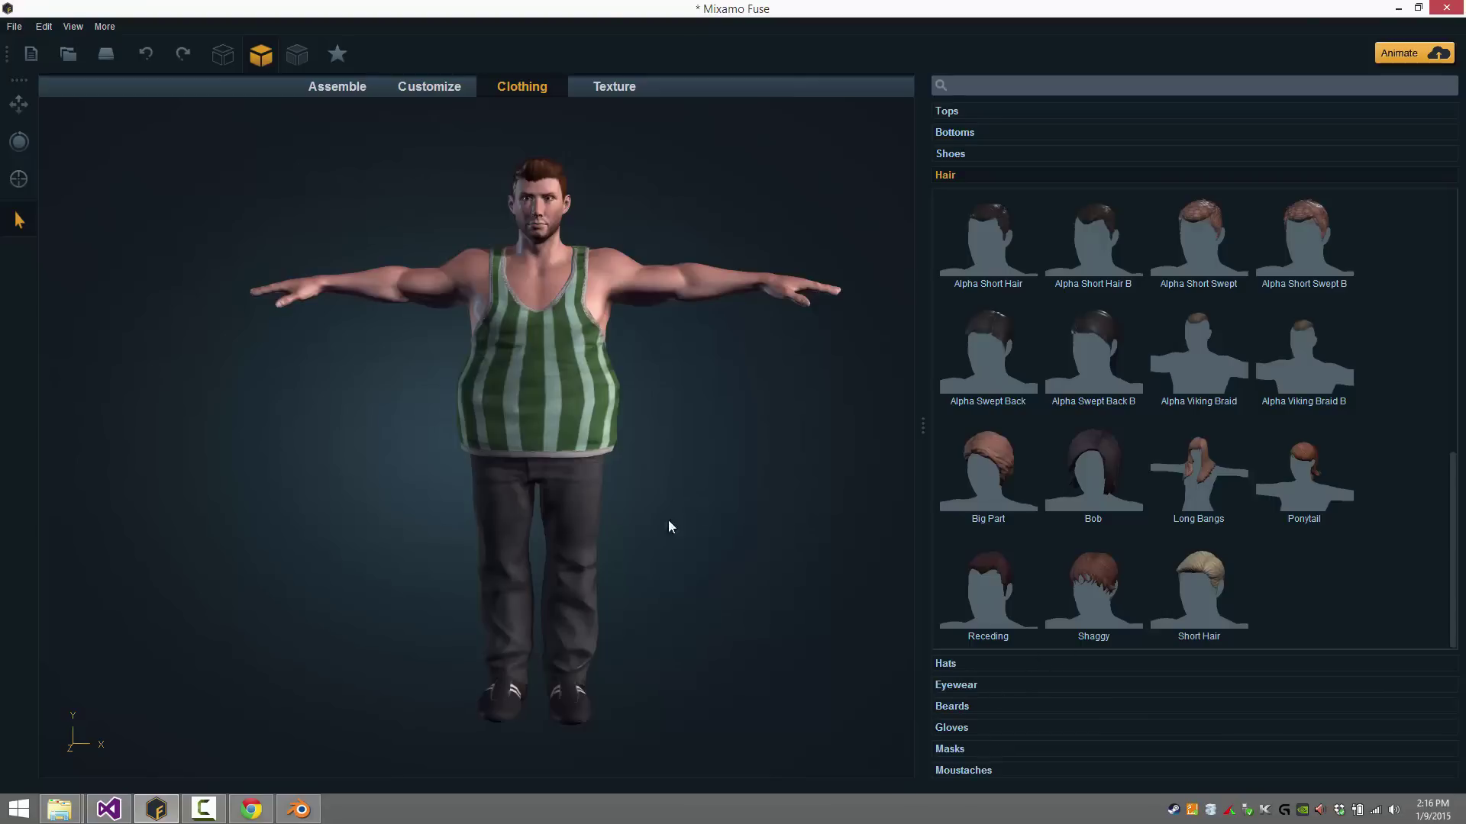
mouse_move(689, 509)
left_mouse_down()
mouse_move(690, 491)
mouse_move(455, 448)
mouse_move(683, 487)
left_mouse_up()
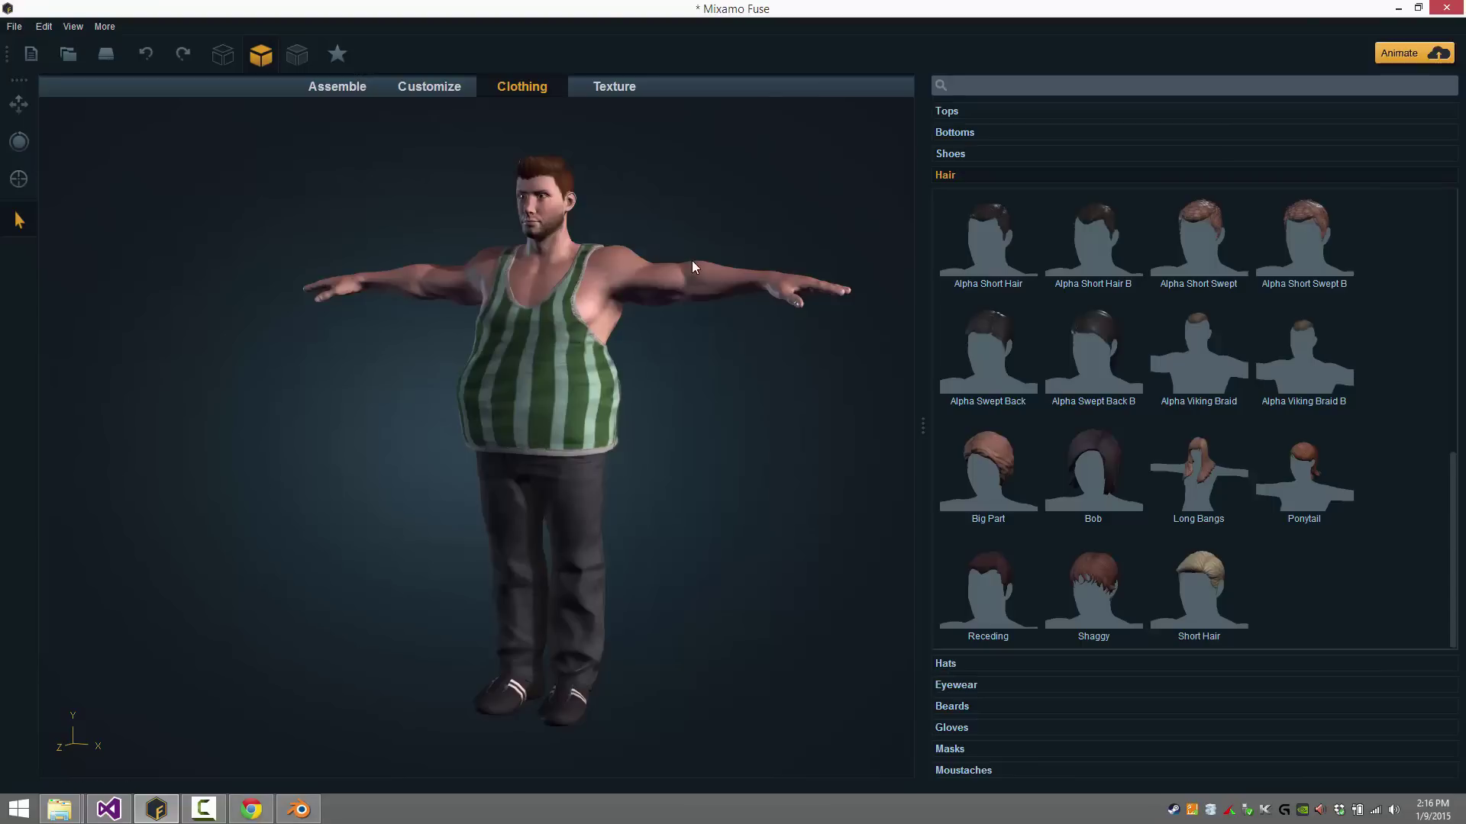
left_click(1055, 392)
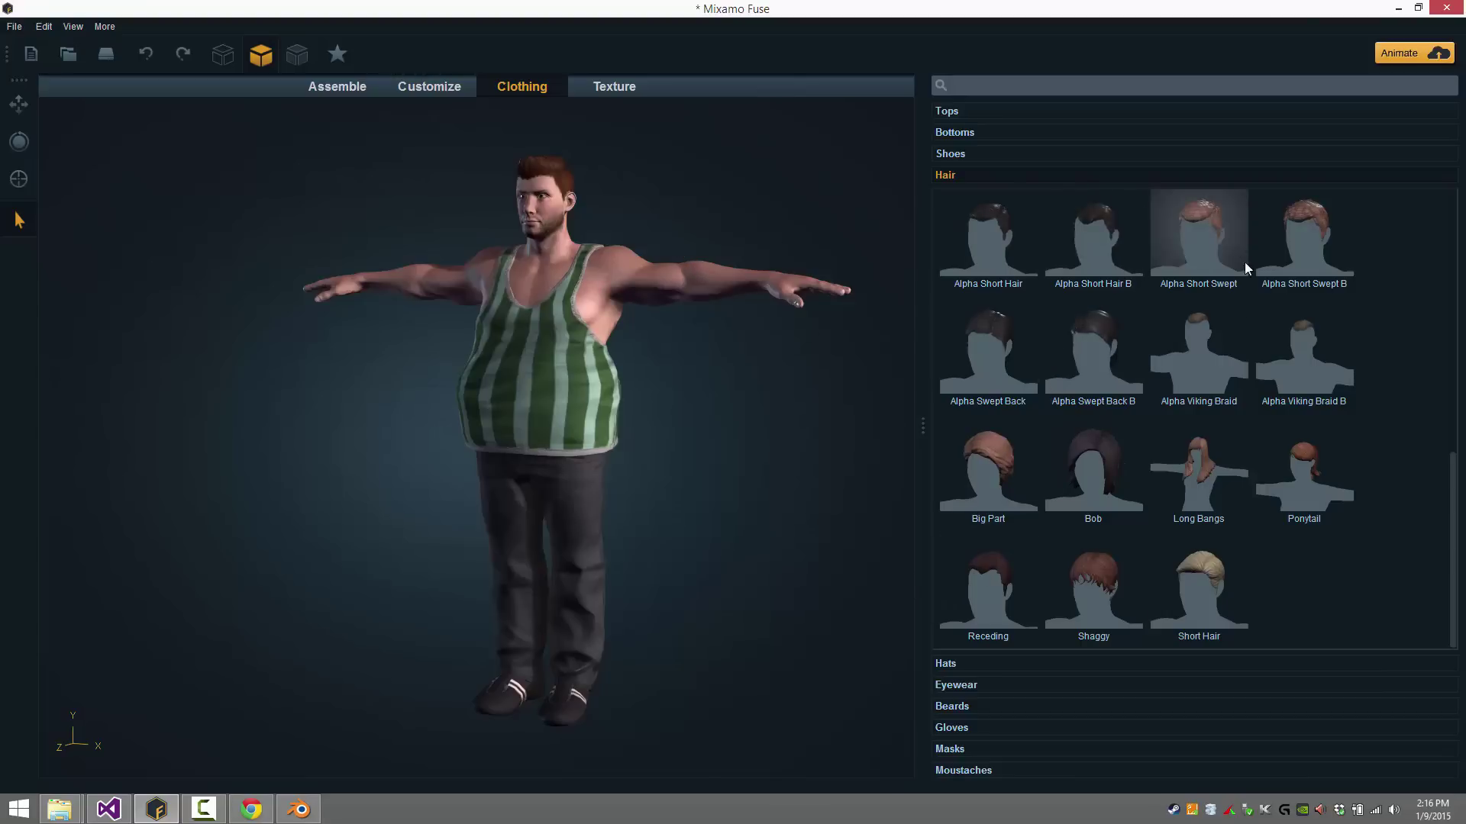
scroll(1221, 428, "up", 6)
scroll(1210, 400, "down", 6)
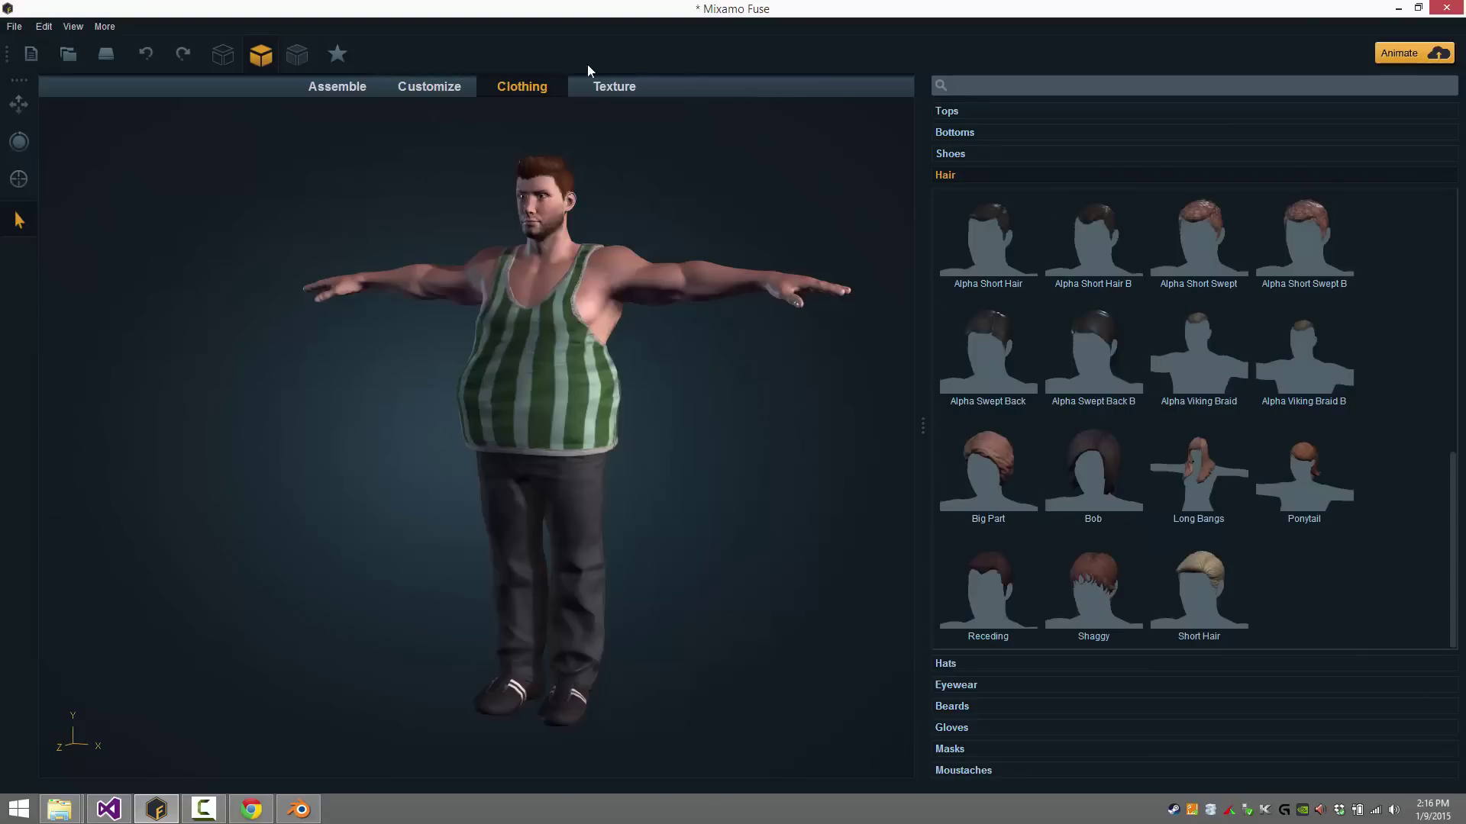
Return to Customize and expand the Face and Head settings
left_click(428, 88)
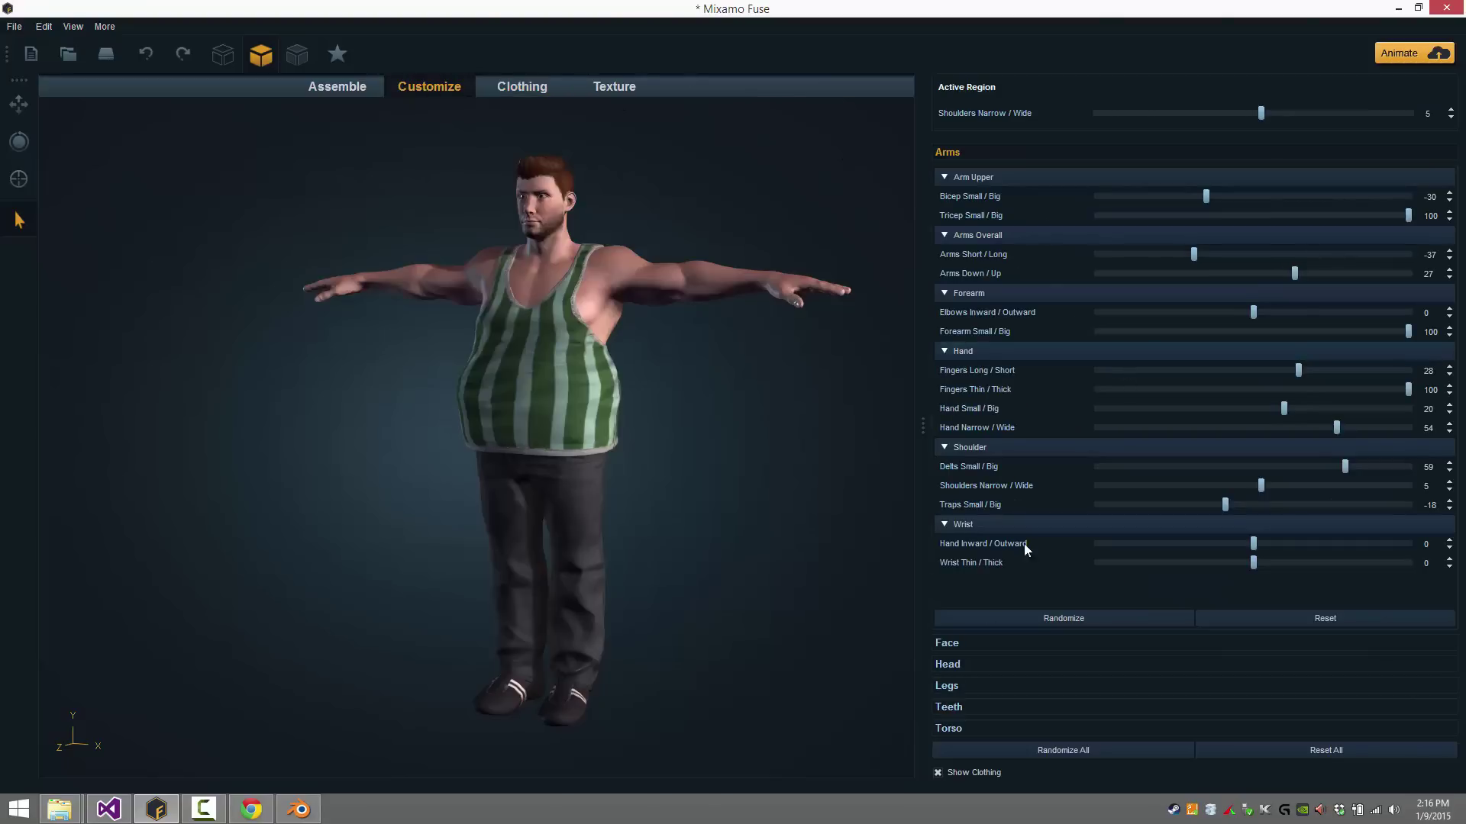
left_click(952, 641)
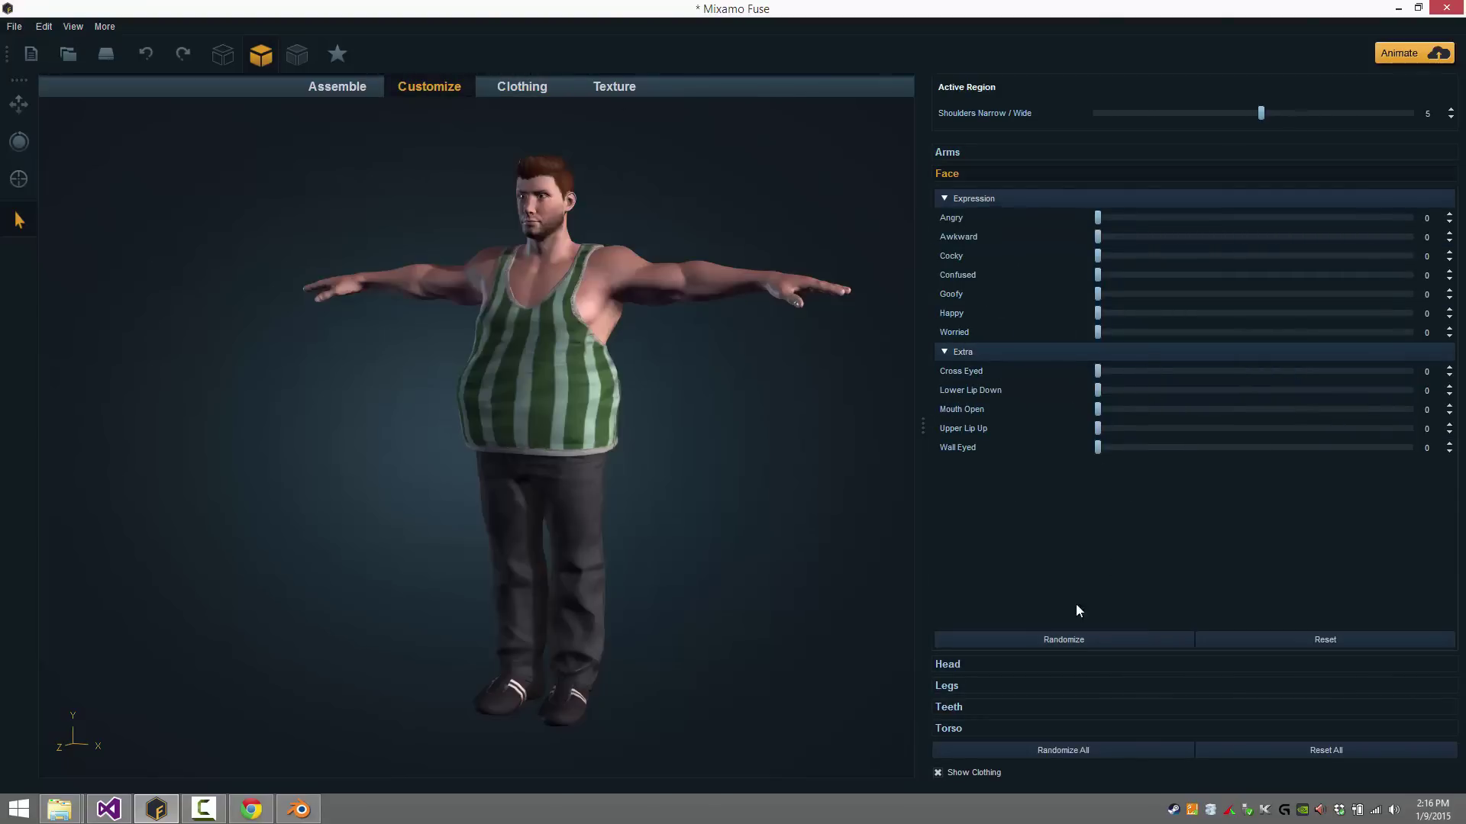
left_click(948, 665)
scroll(1126, 367, "down", 5)
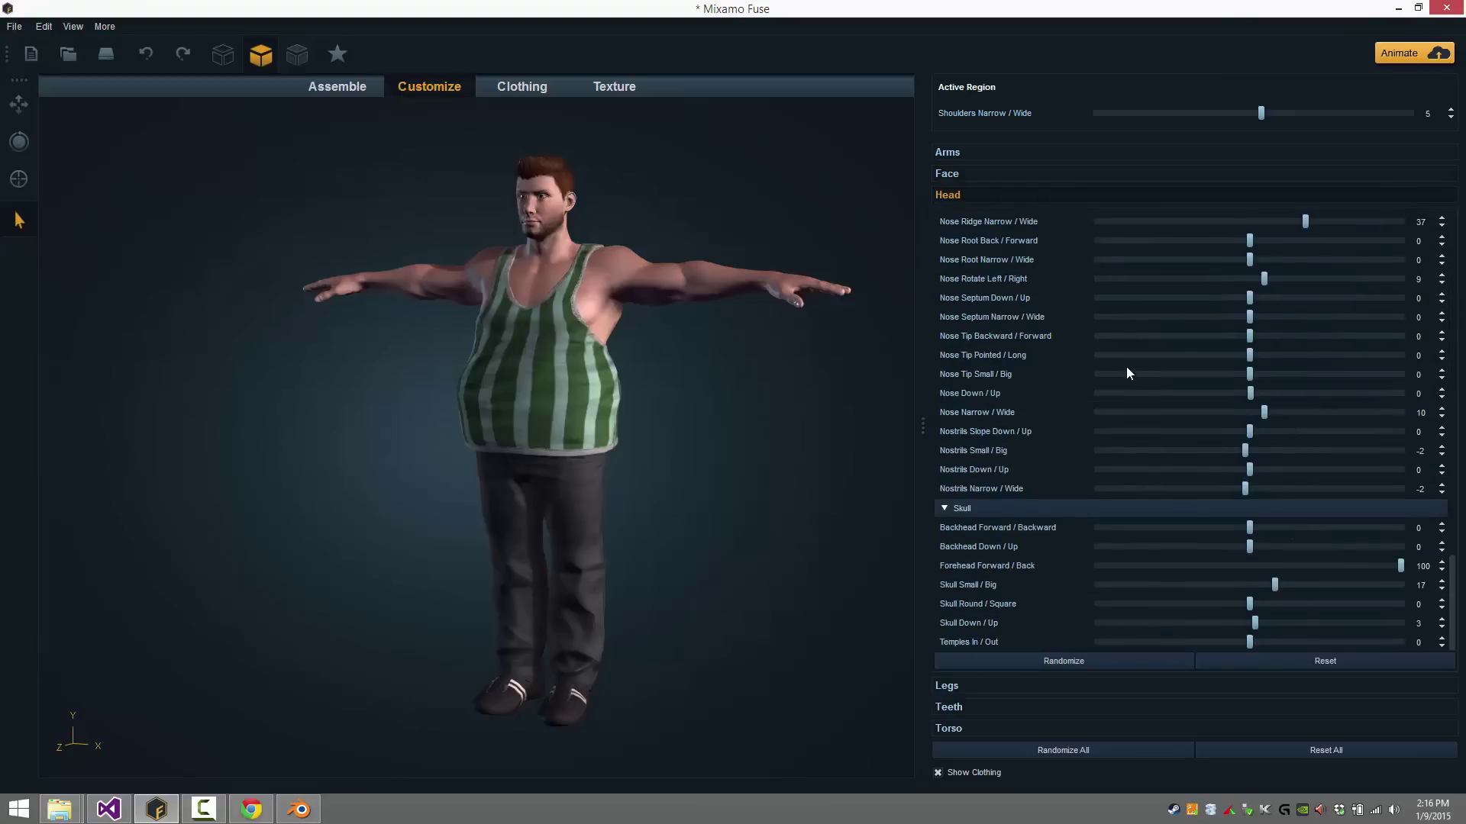
scroll(1125, 367, "up", 5)
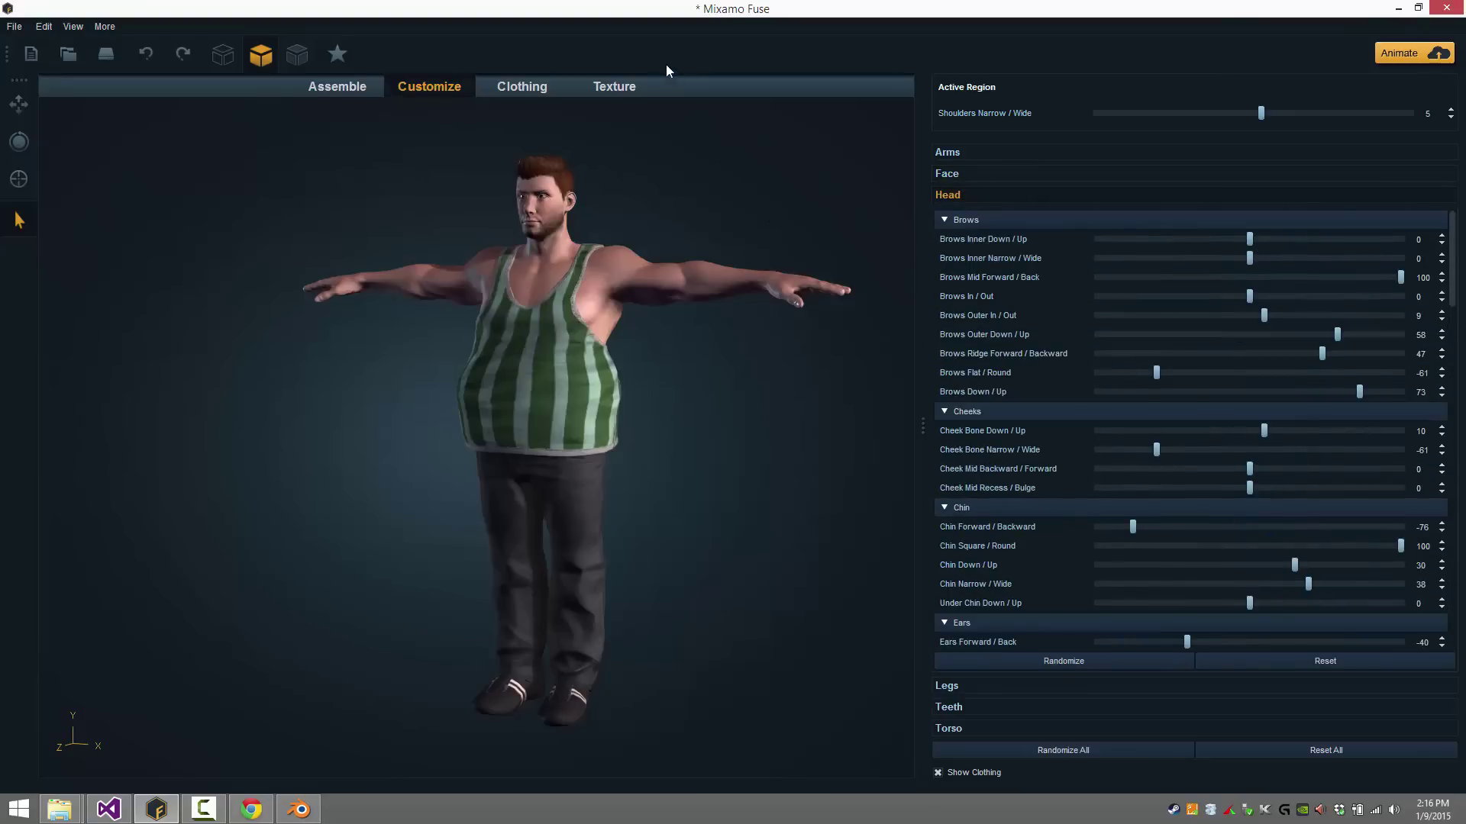
Scroll through Tank Top B's Edit Substance sliders in the Texture tab
left_click(625, 86)
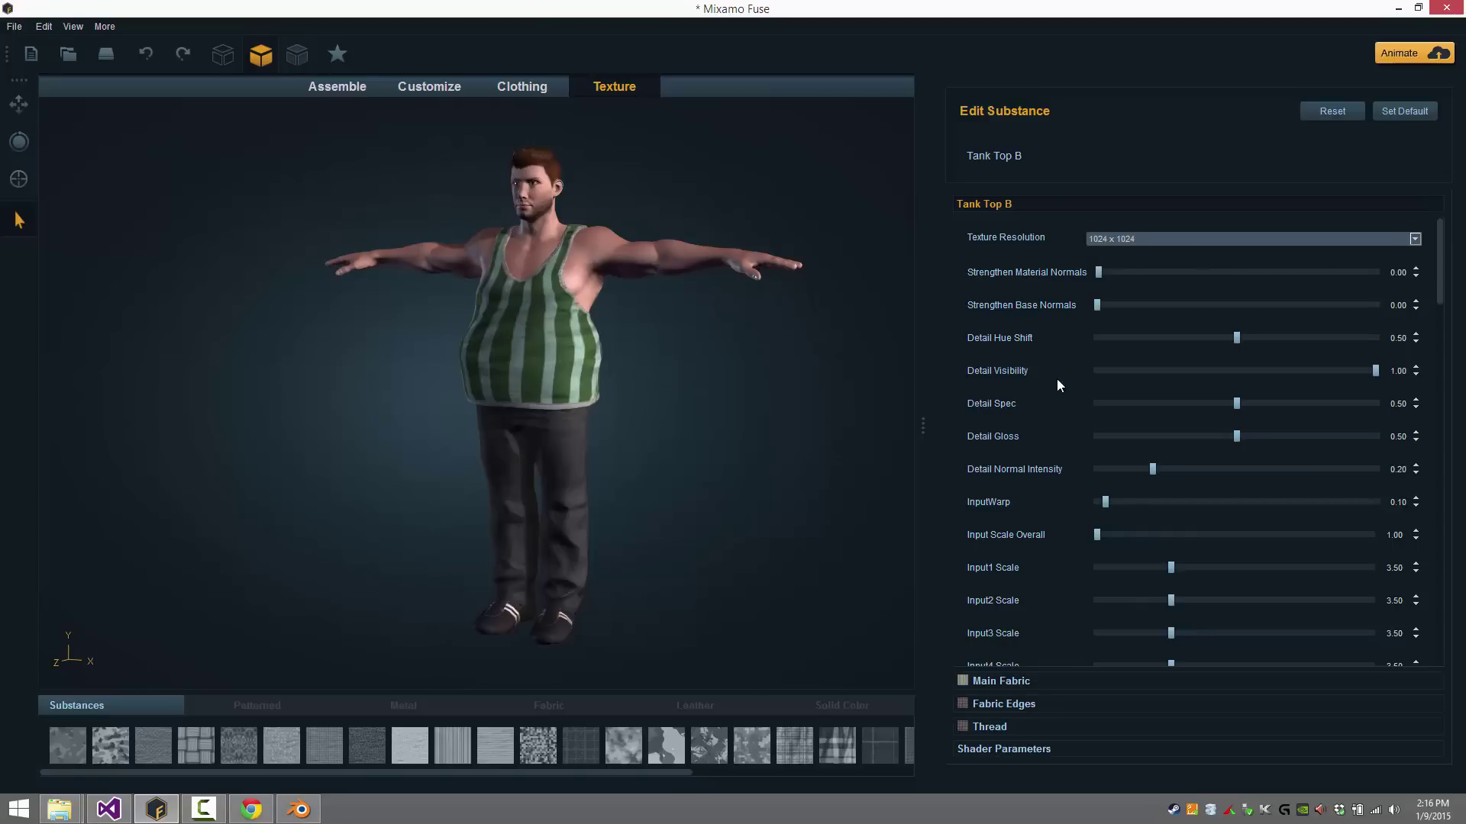
scroll(1174, 491, "down", 5)
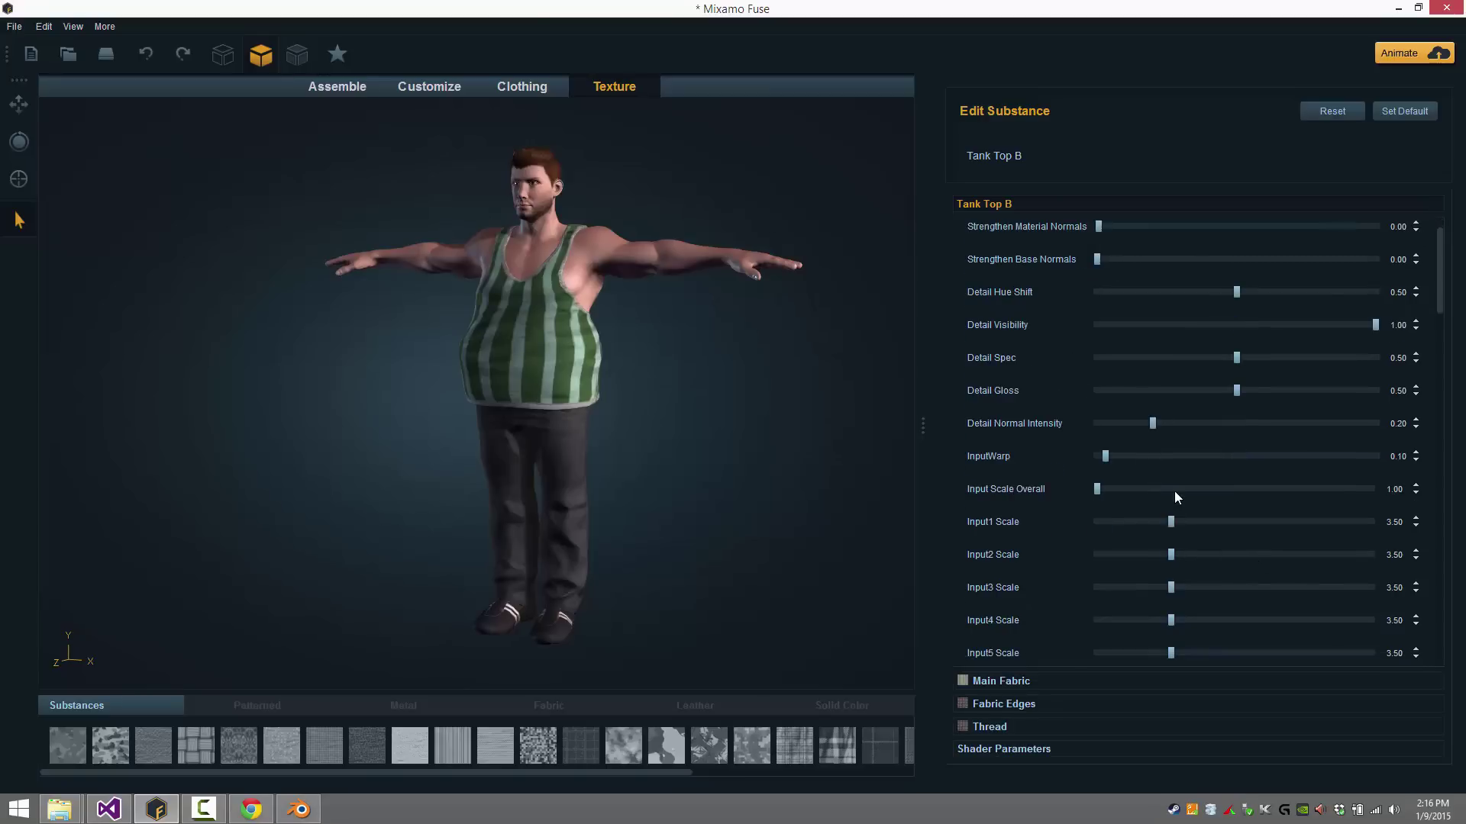
scroll(1187, 530, "down", 8)
scroll(1174, 467, "down", 7)
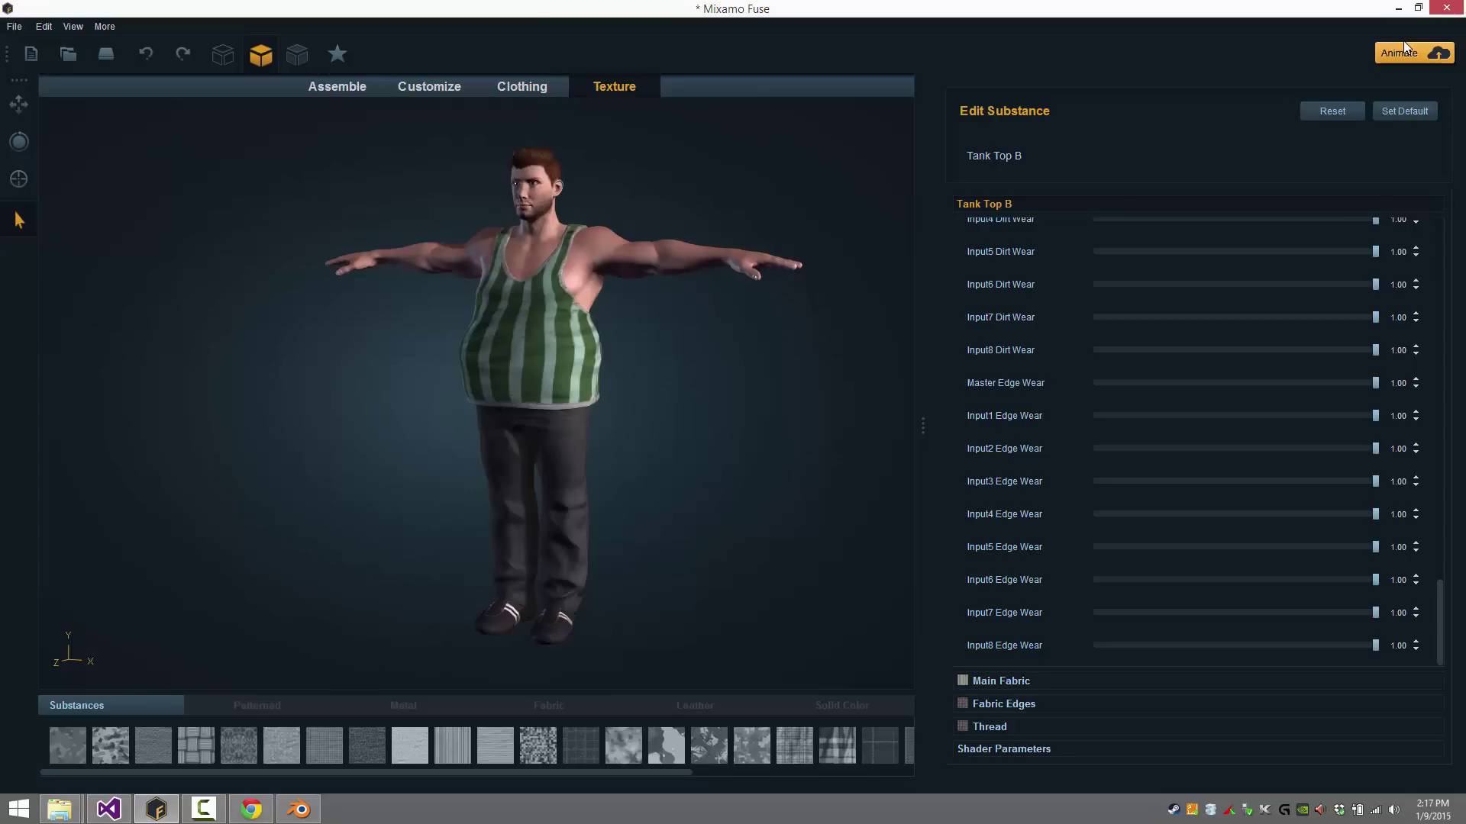
Return to Mixamo in Chrome and scroll the 3D Animations catalogue down to the free Single Motions
left_click(251, 809)
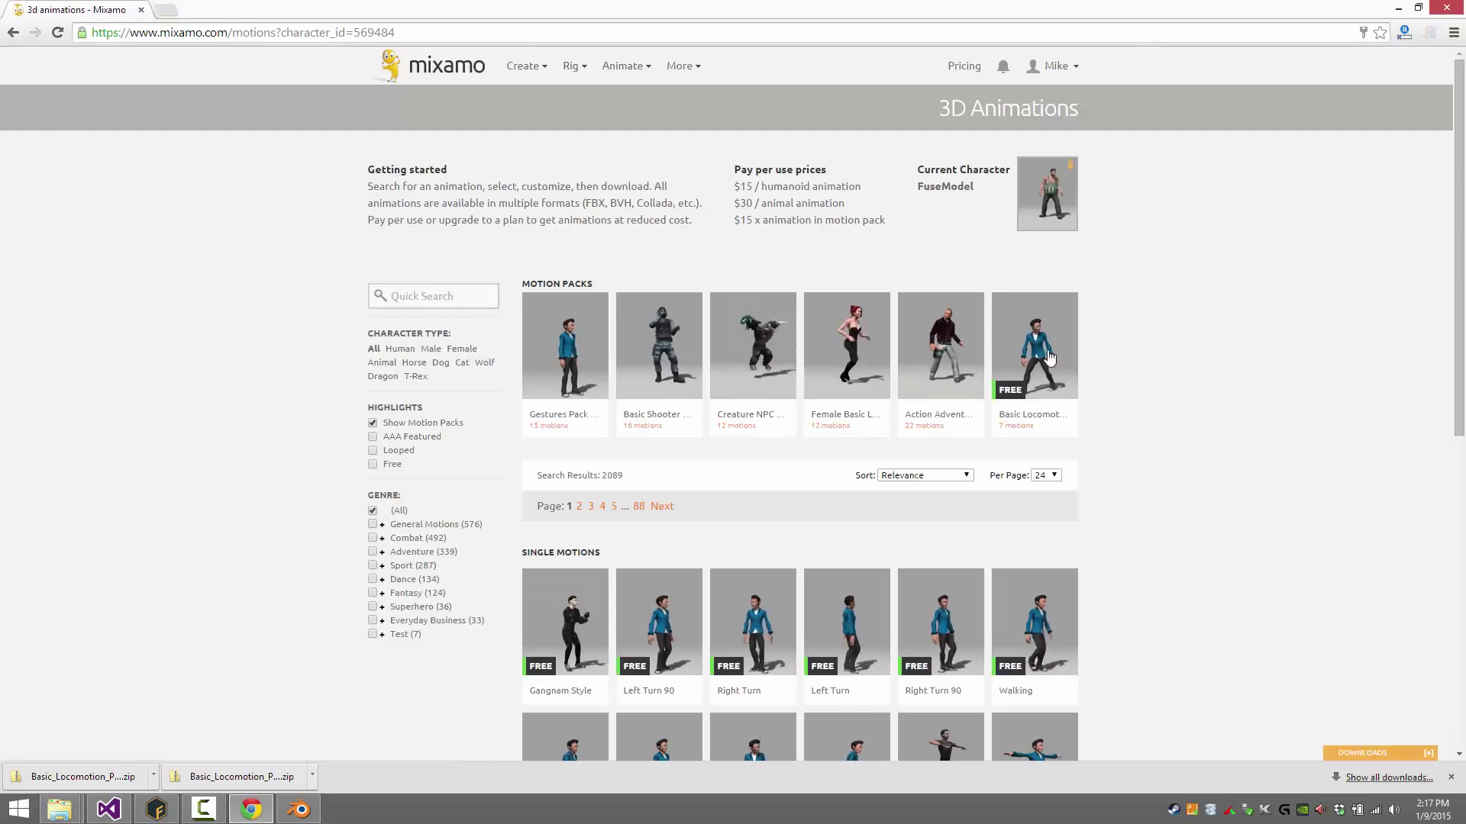
mouse_move(1057, 437)
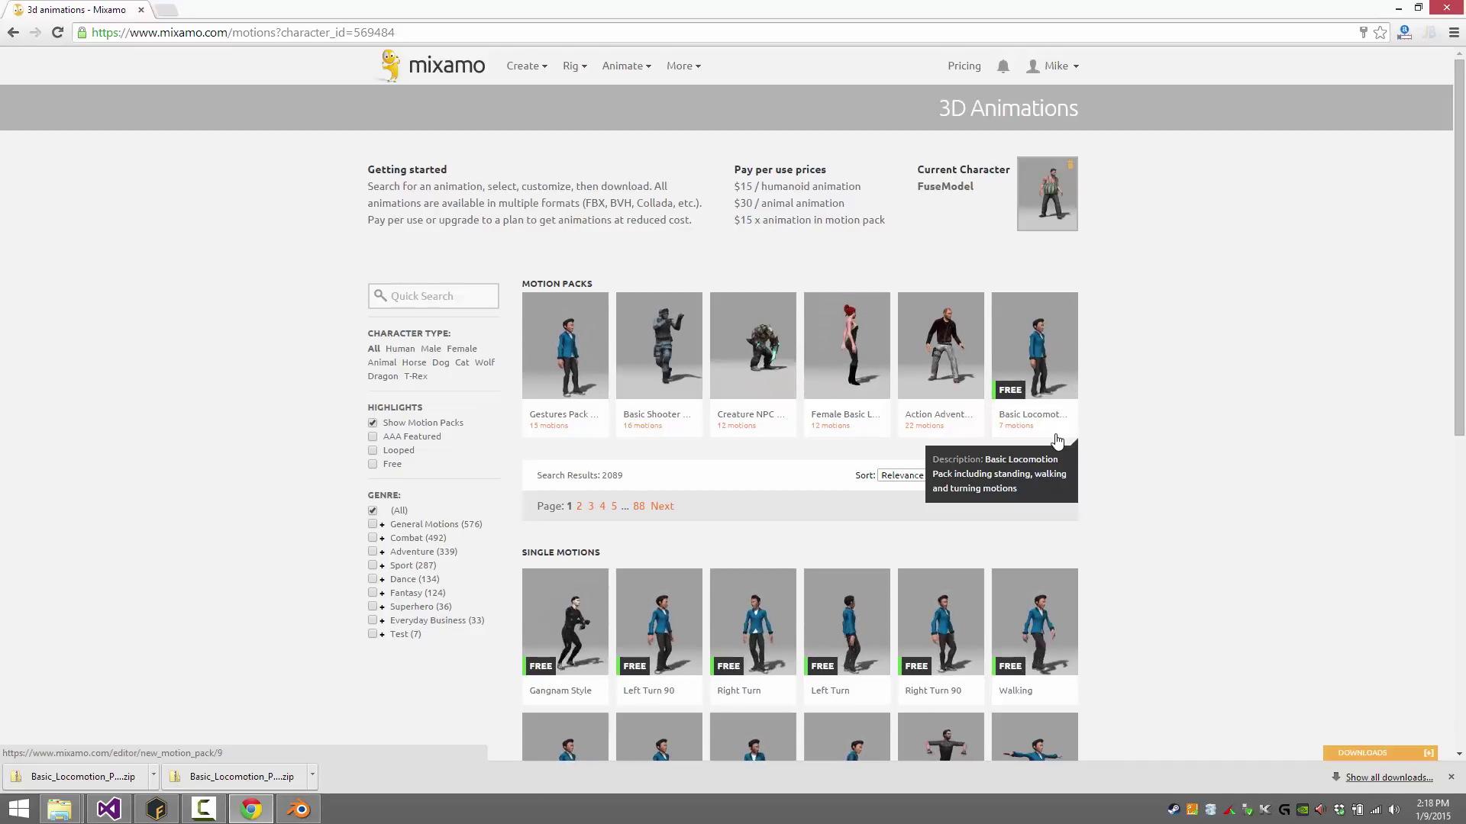
scroll(1049, 402, "down", 1)
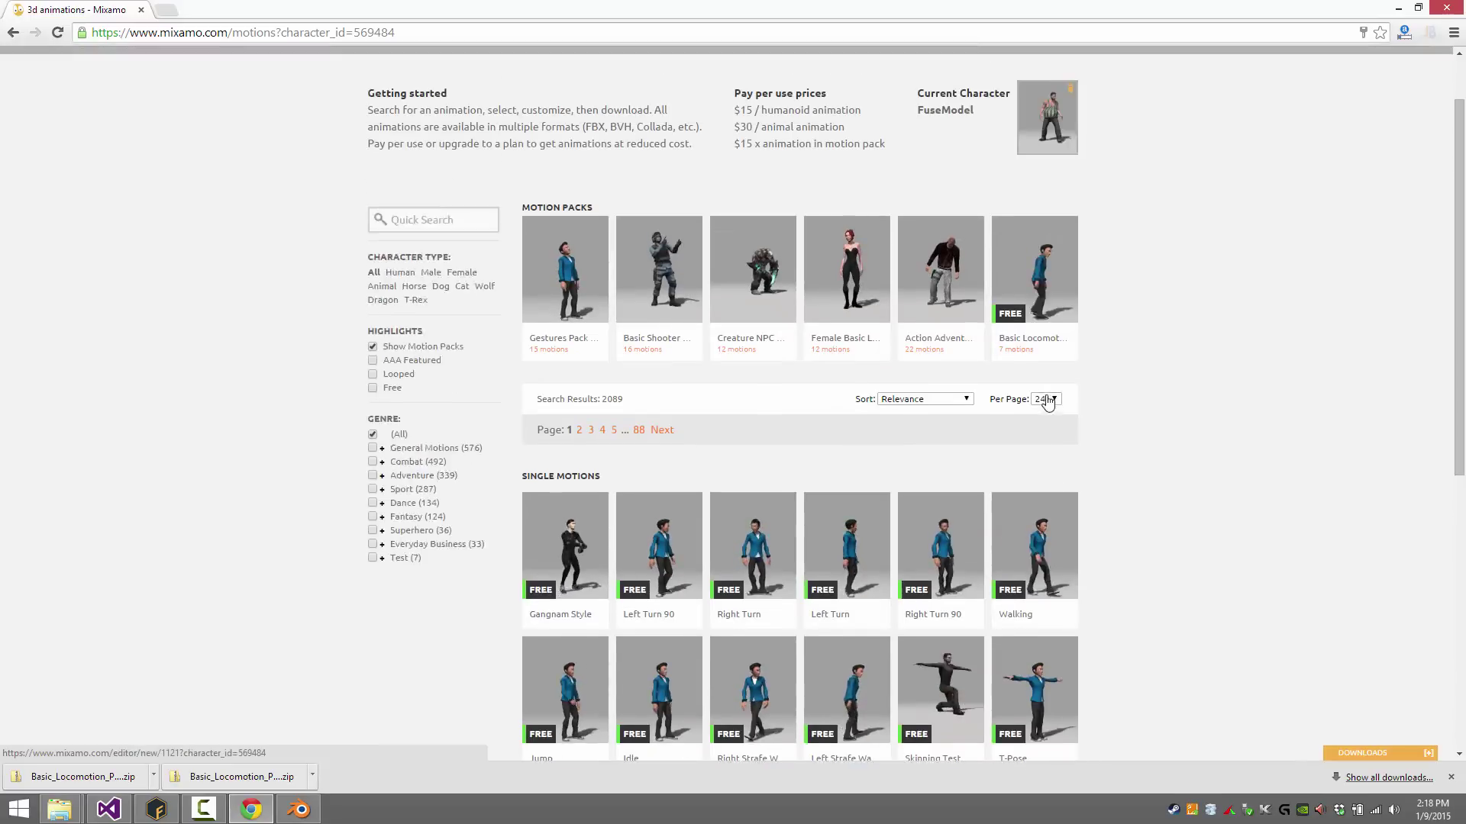
scroll(1049, 402, "up", 1)
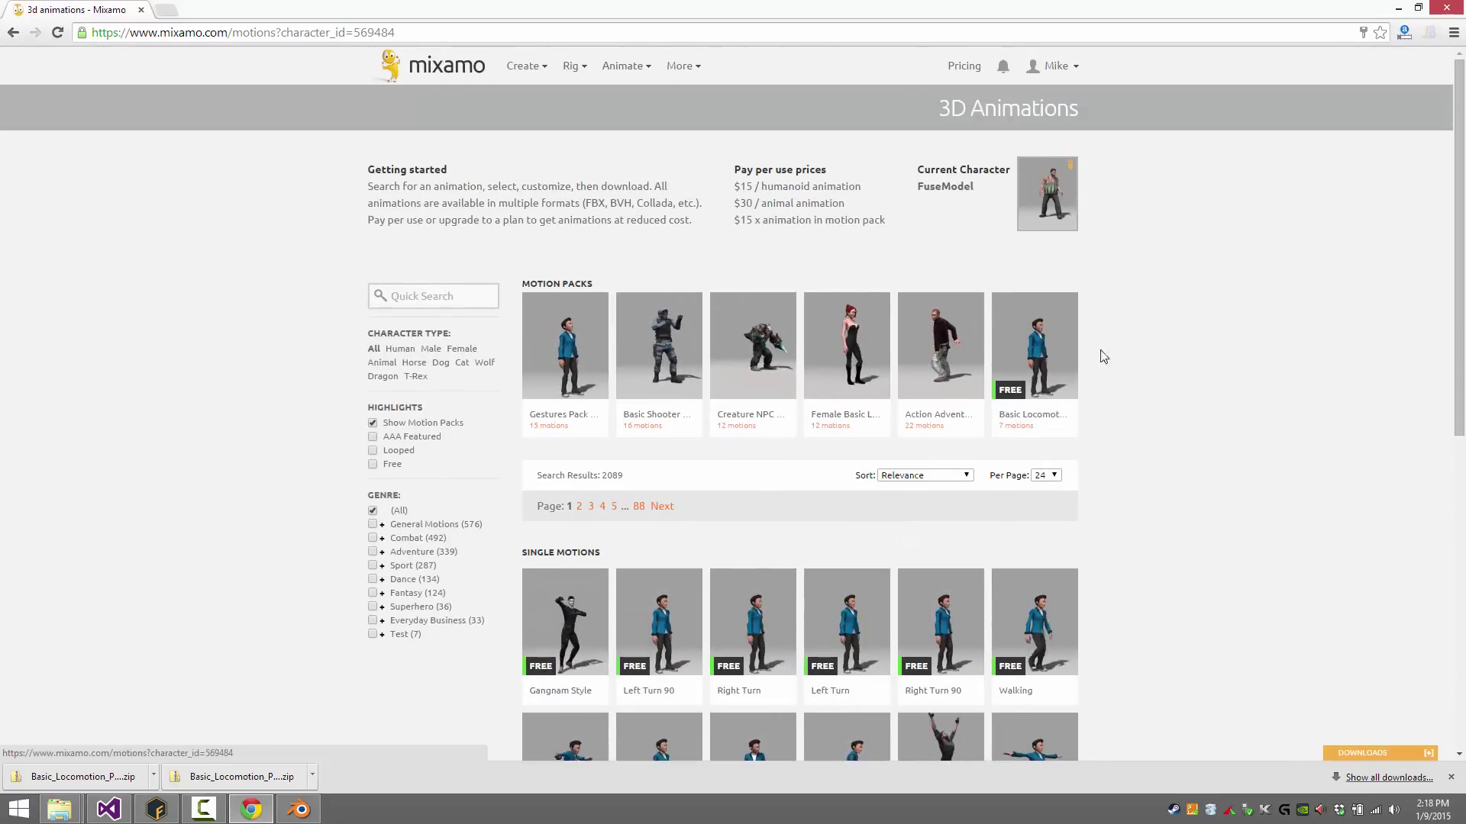
scroll(1197, 491, "down", 3)
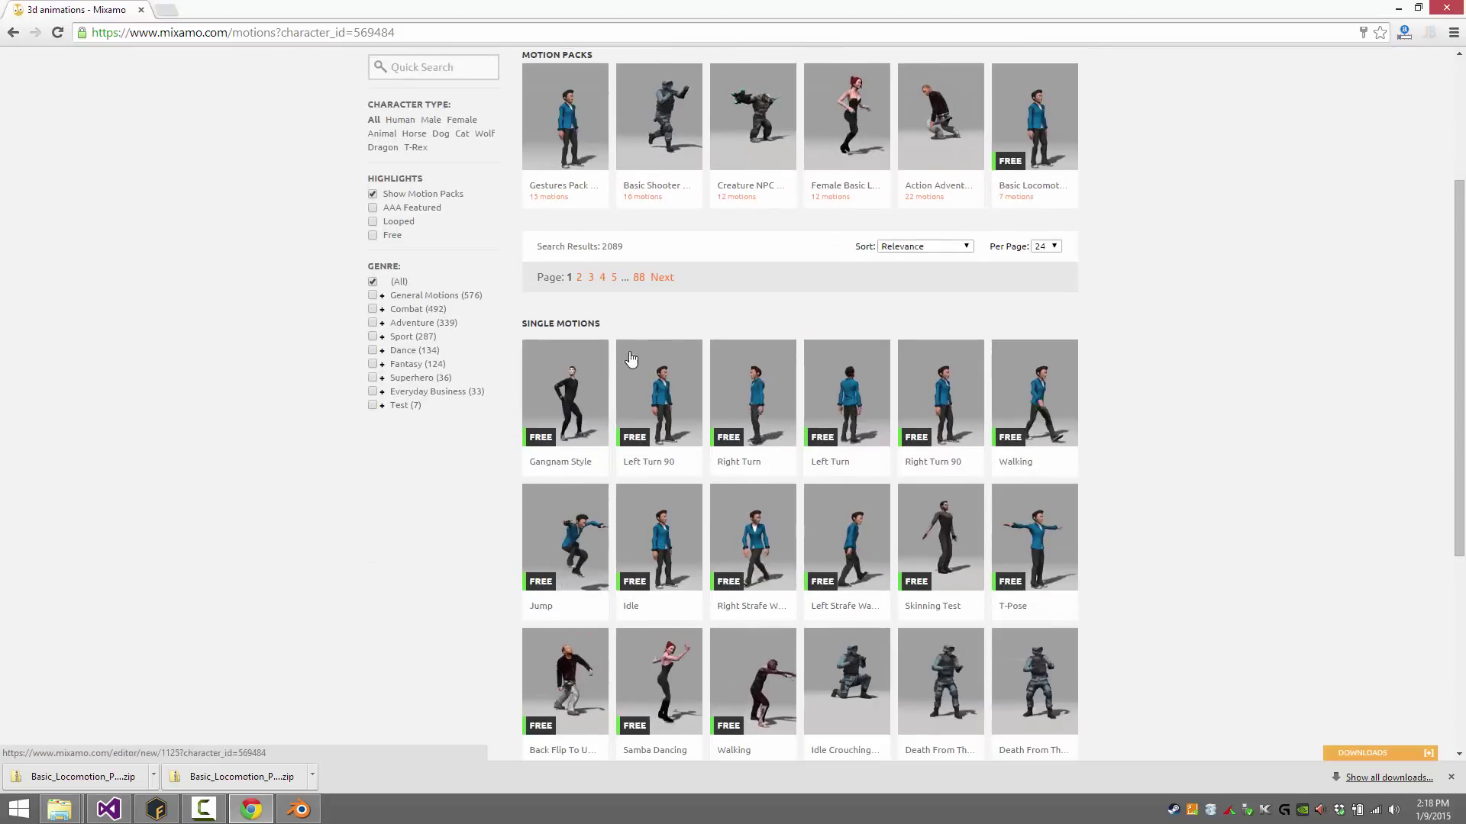
scroll(1116, 439, "down", 2)
scroll(1116, 438, "down", 1)
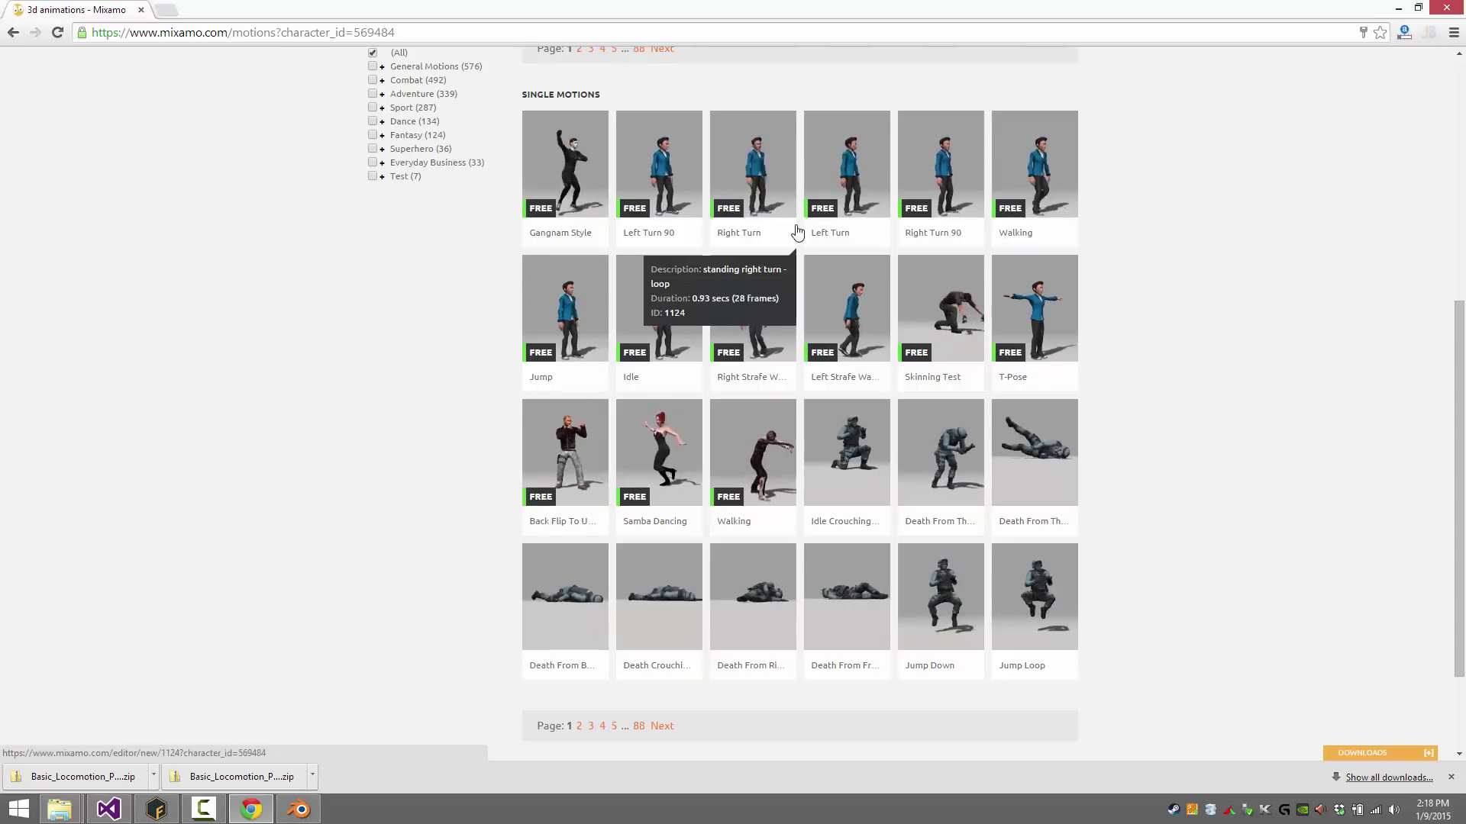
Pick the Walking clip and orbit the viewport to watch it from the side
left_click(1043, 179)
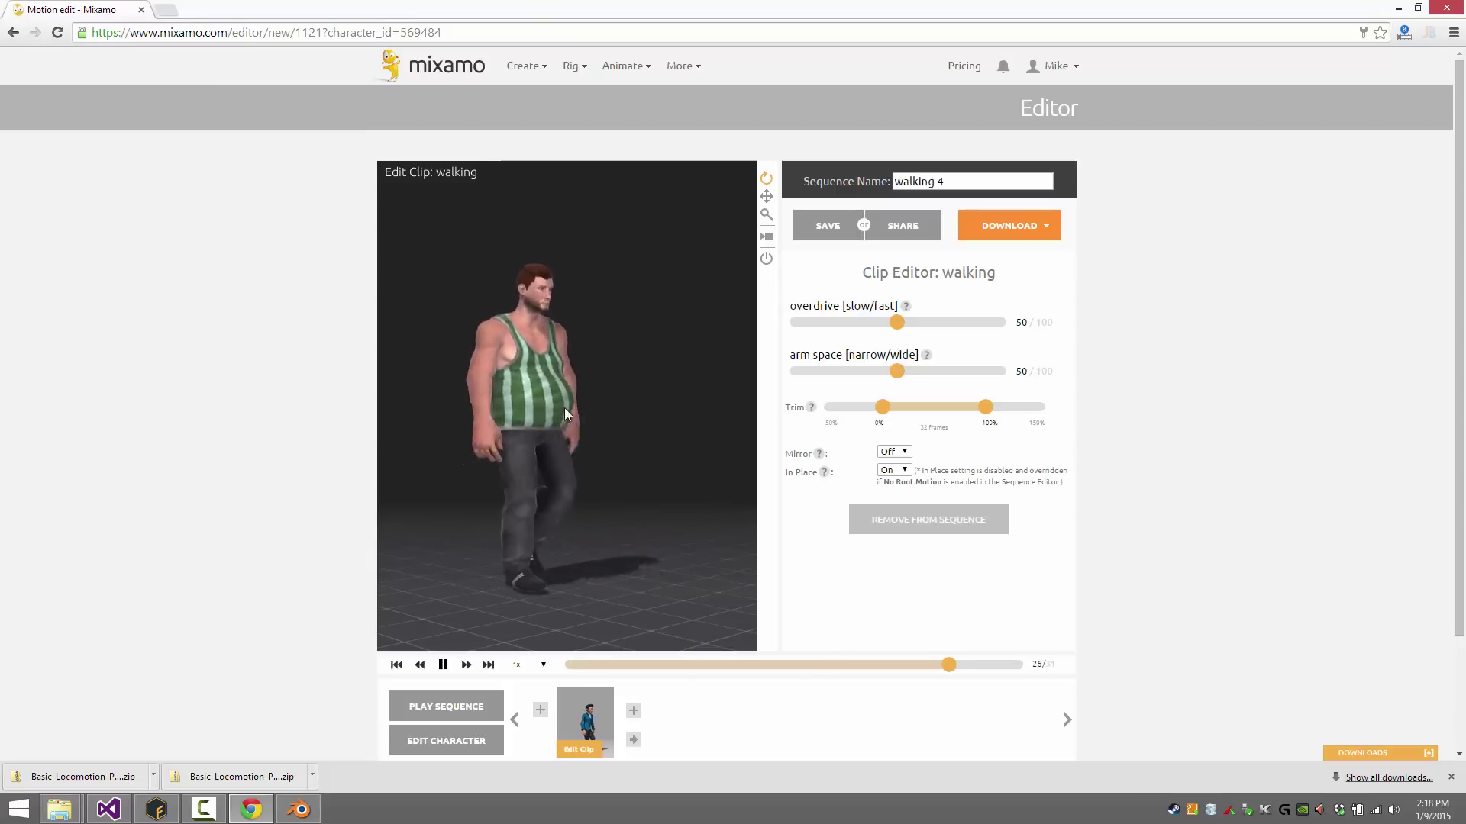
left_click_drag(571, 409, 681, 543)
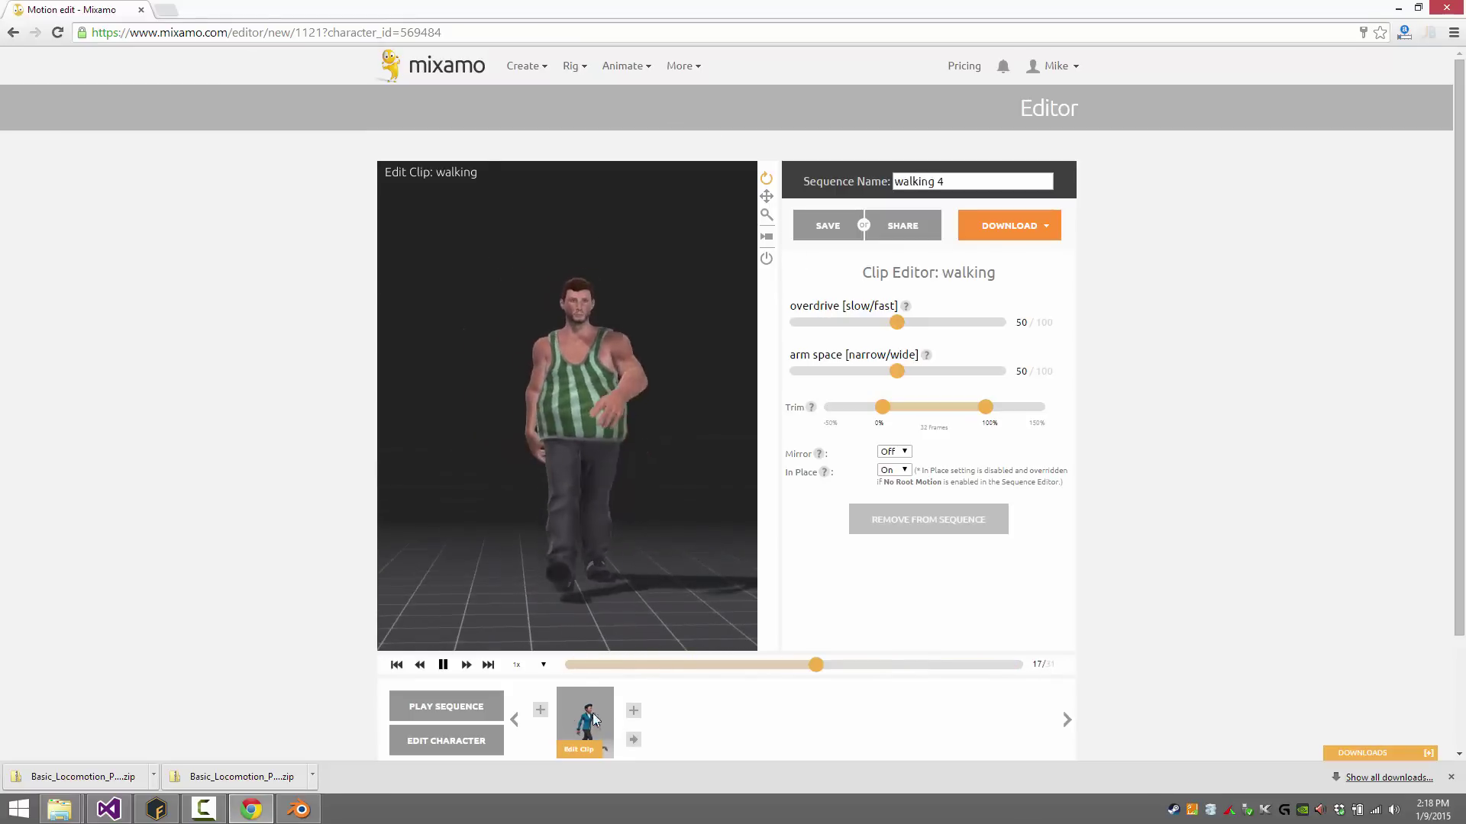
Browse motions to add, then replace the sequence name 'walking 4' with 'BigGuyWalking'
left_click(633, 712)
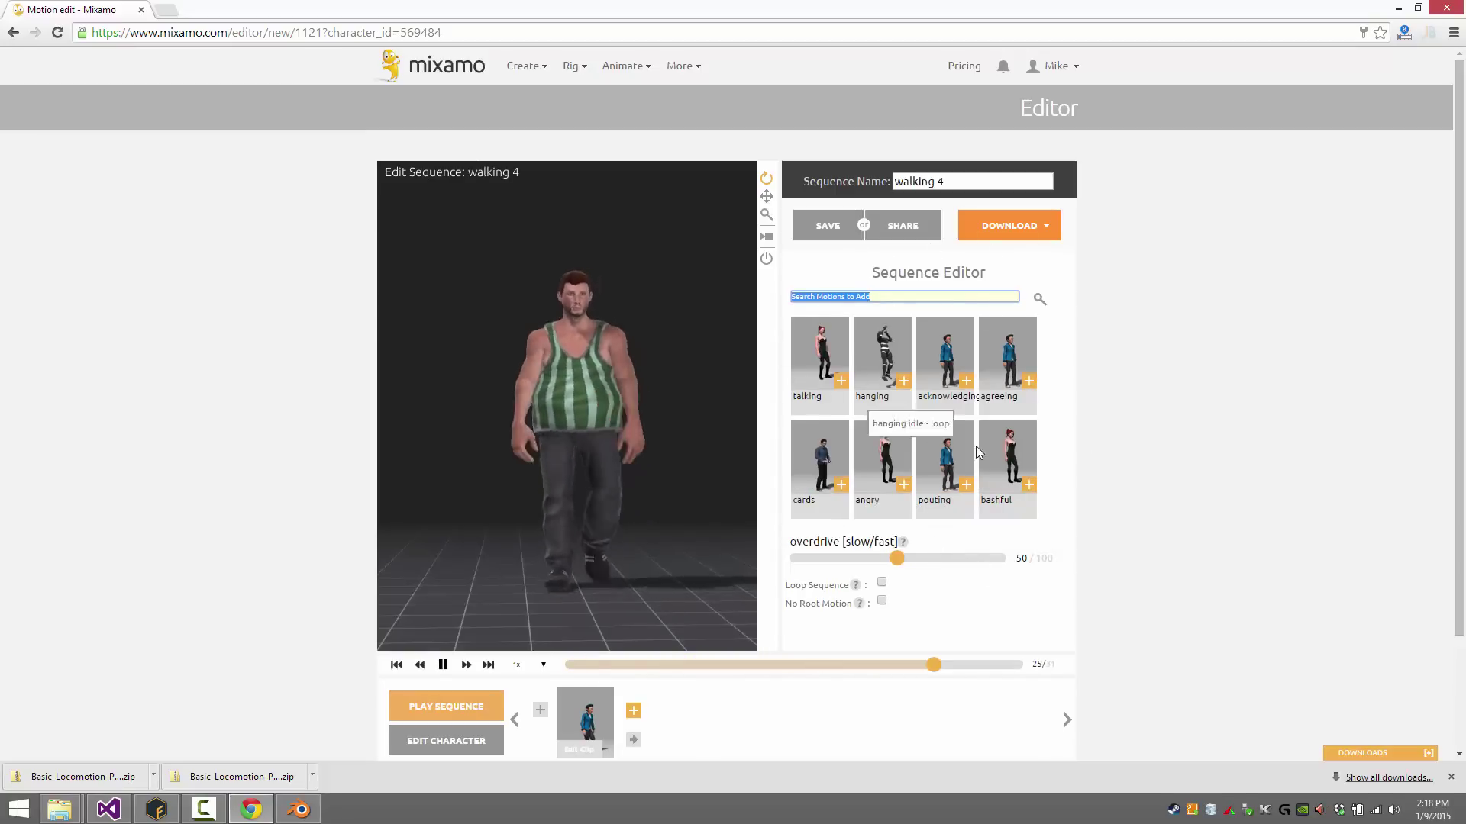
scroll(914, 555, "down", 1)
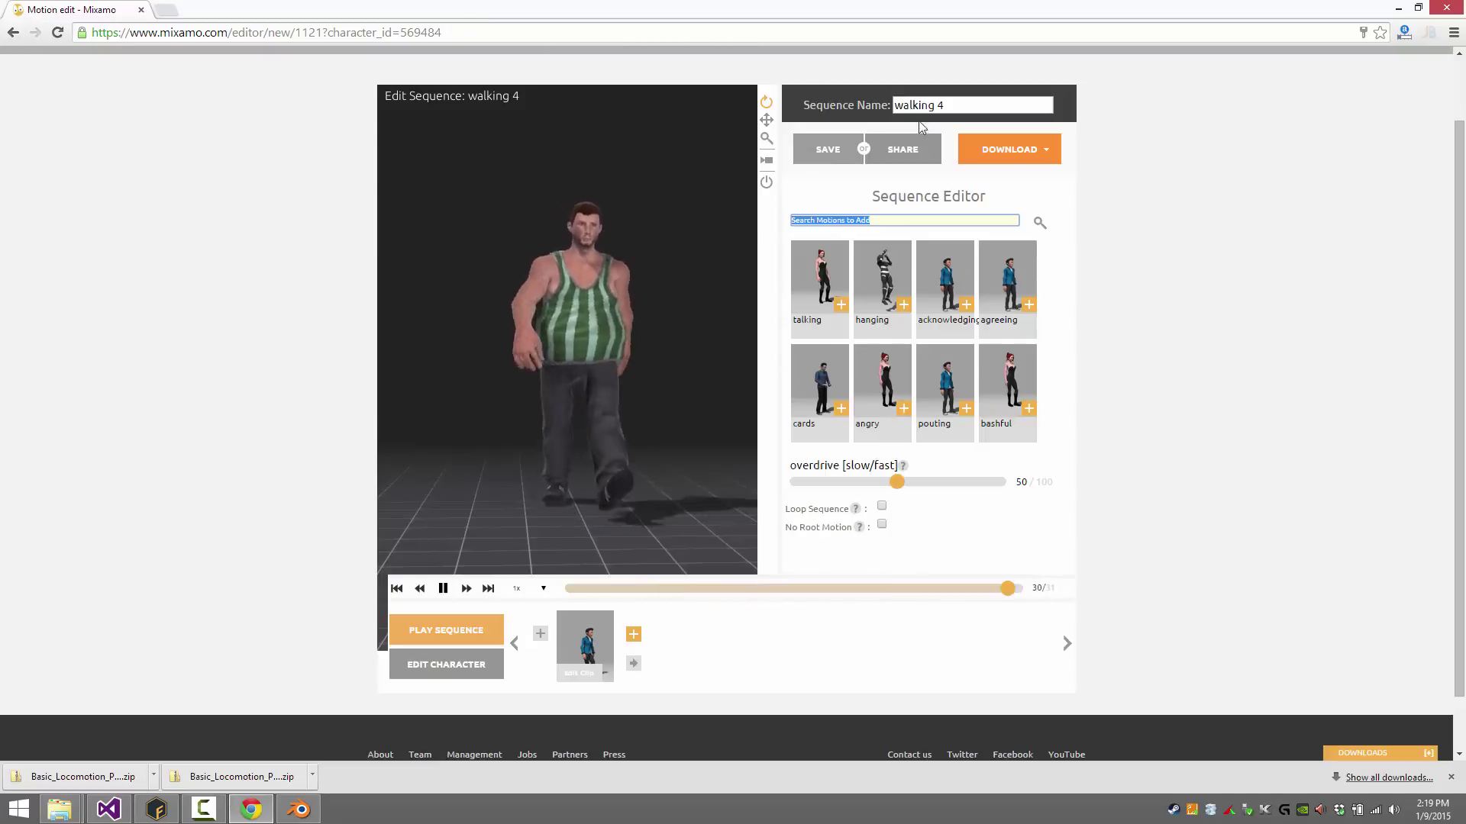
left_click(960, 108)
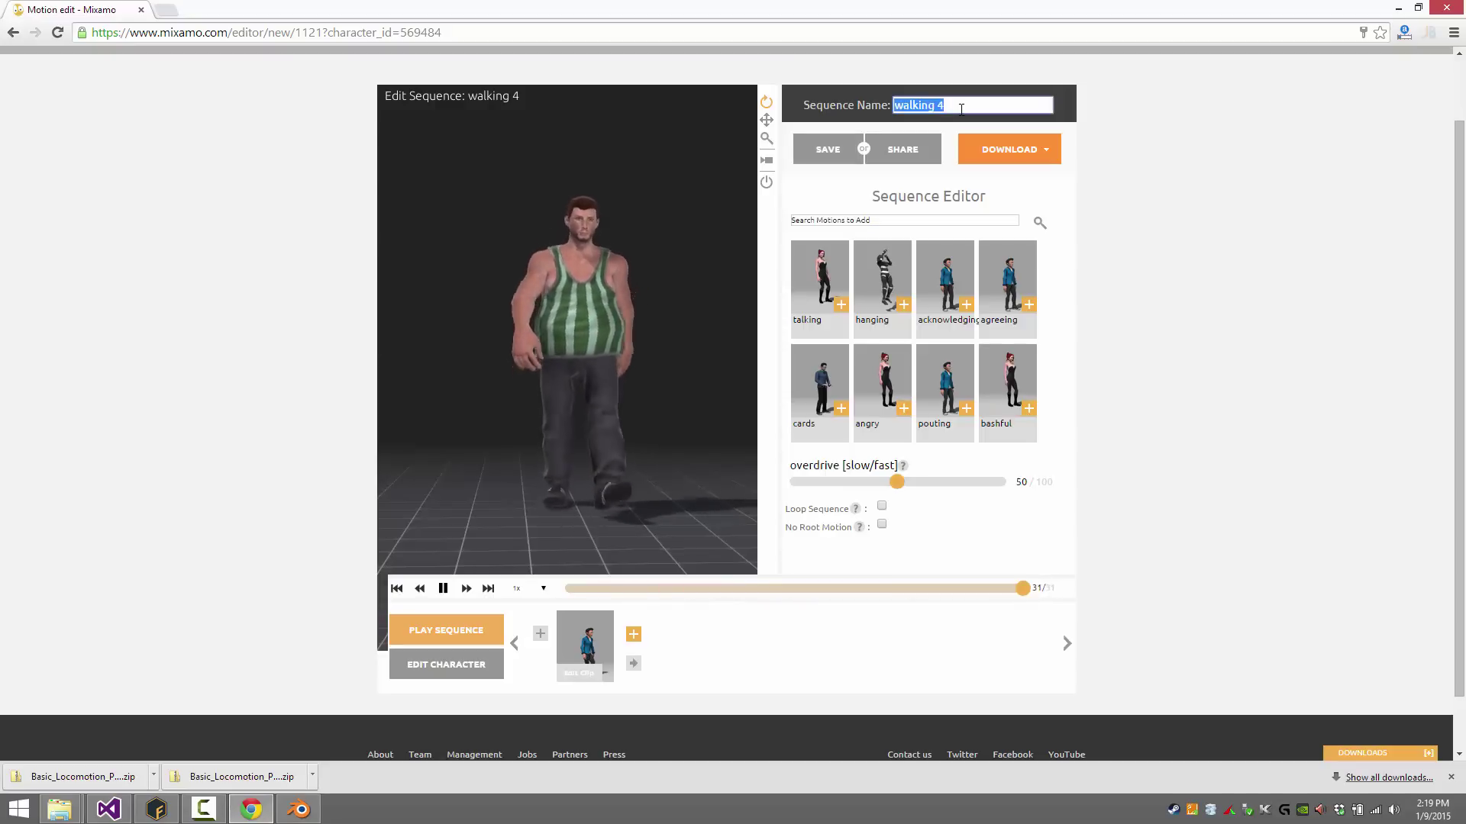
type("BiG")
key("BackSpace")
type("gGuyWalking")
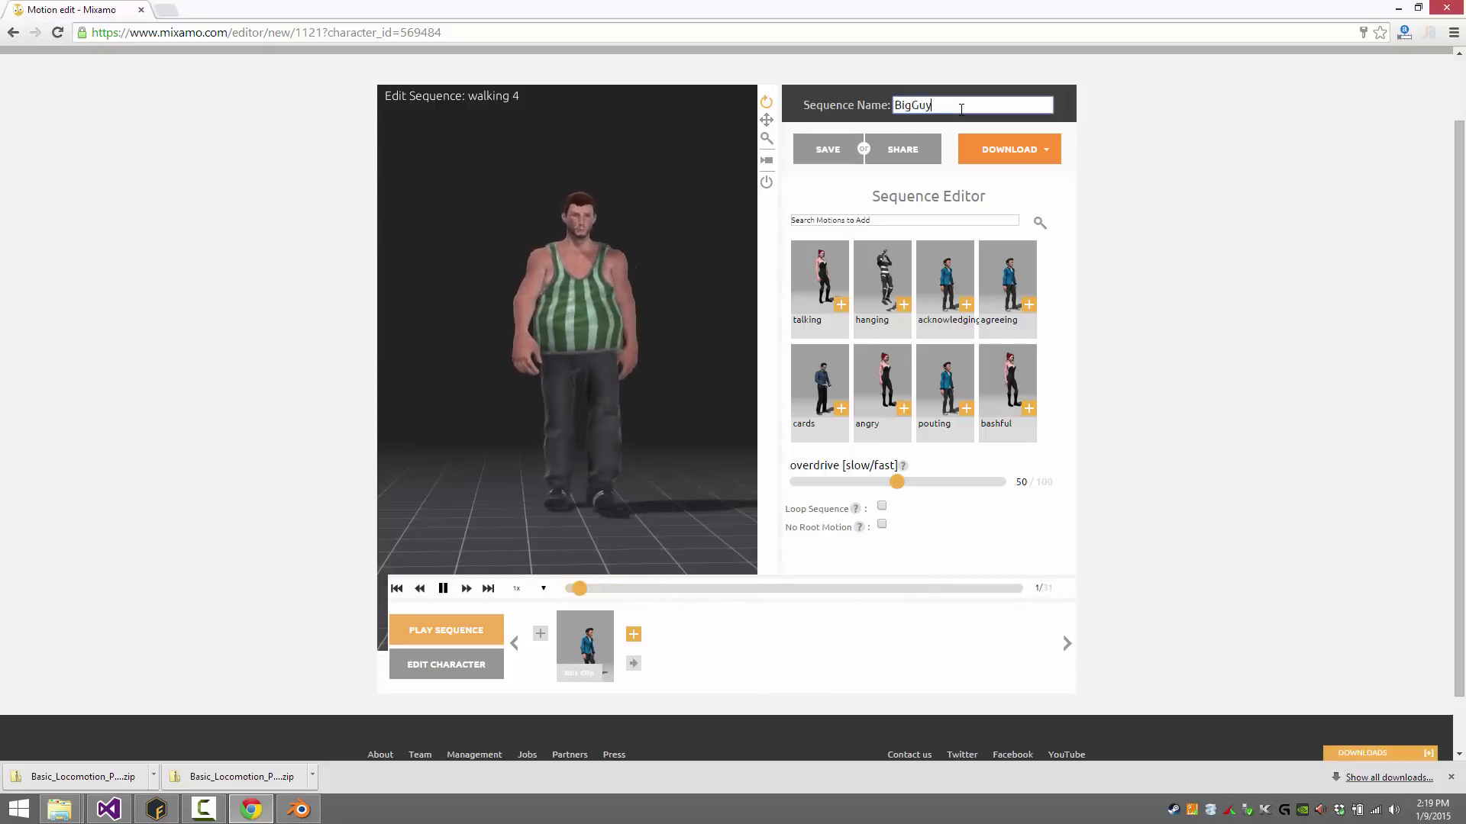
Save the BigGuyWalking sequence and start its download checkout
left_click(826, 151)
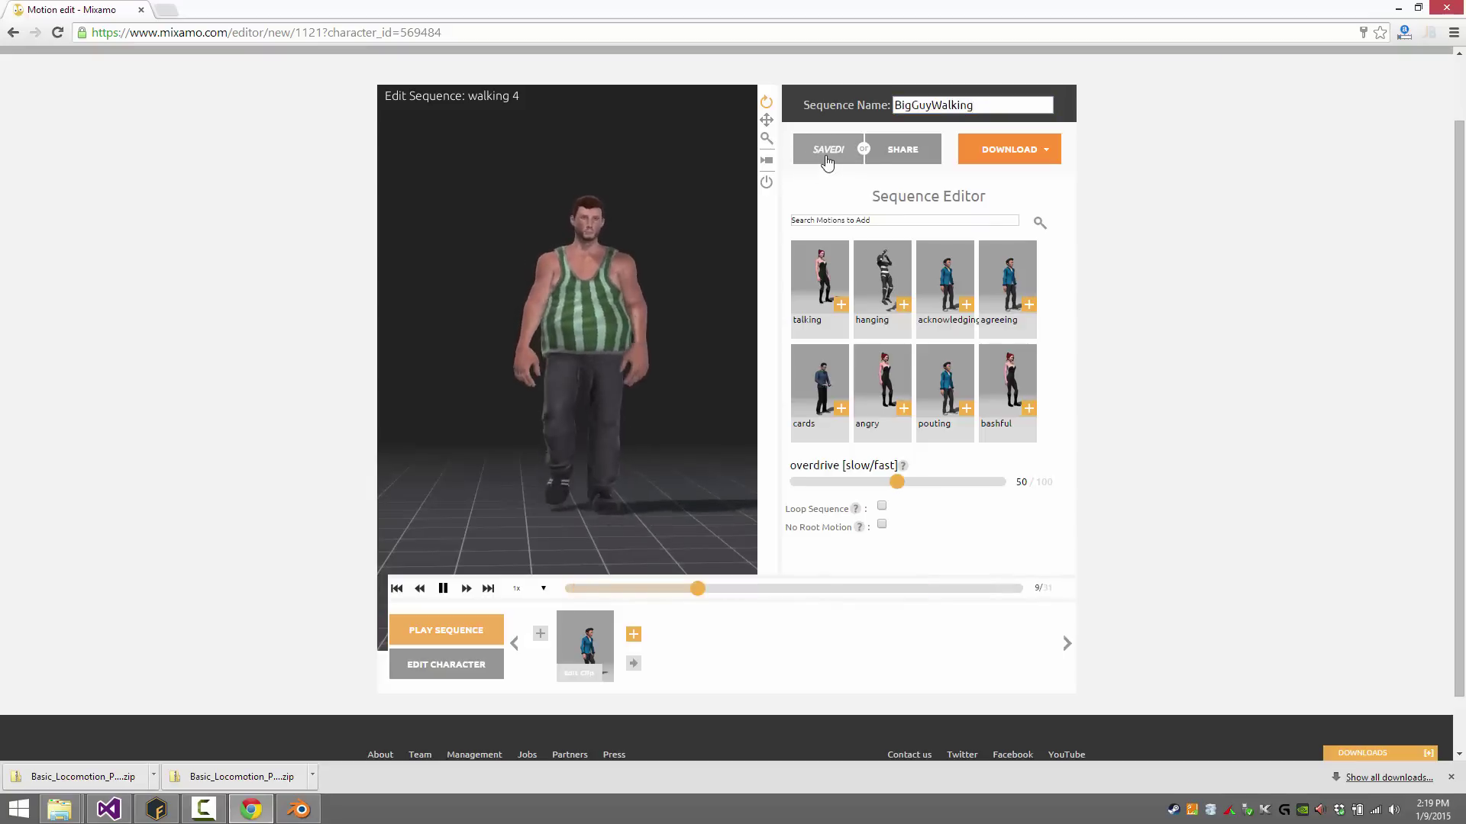
left_click(1022, 153)
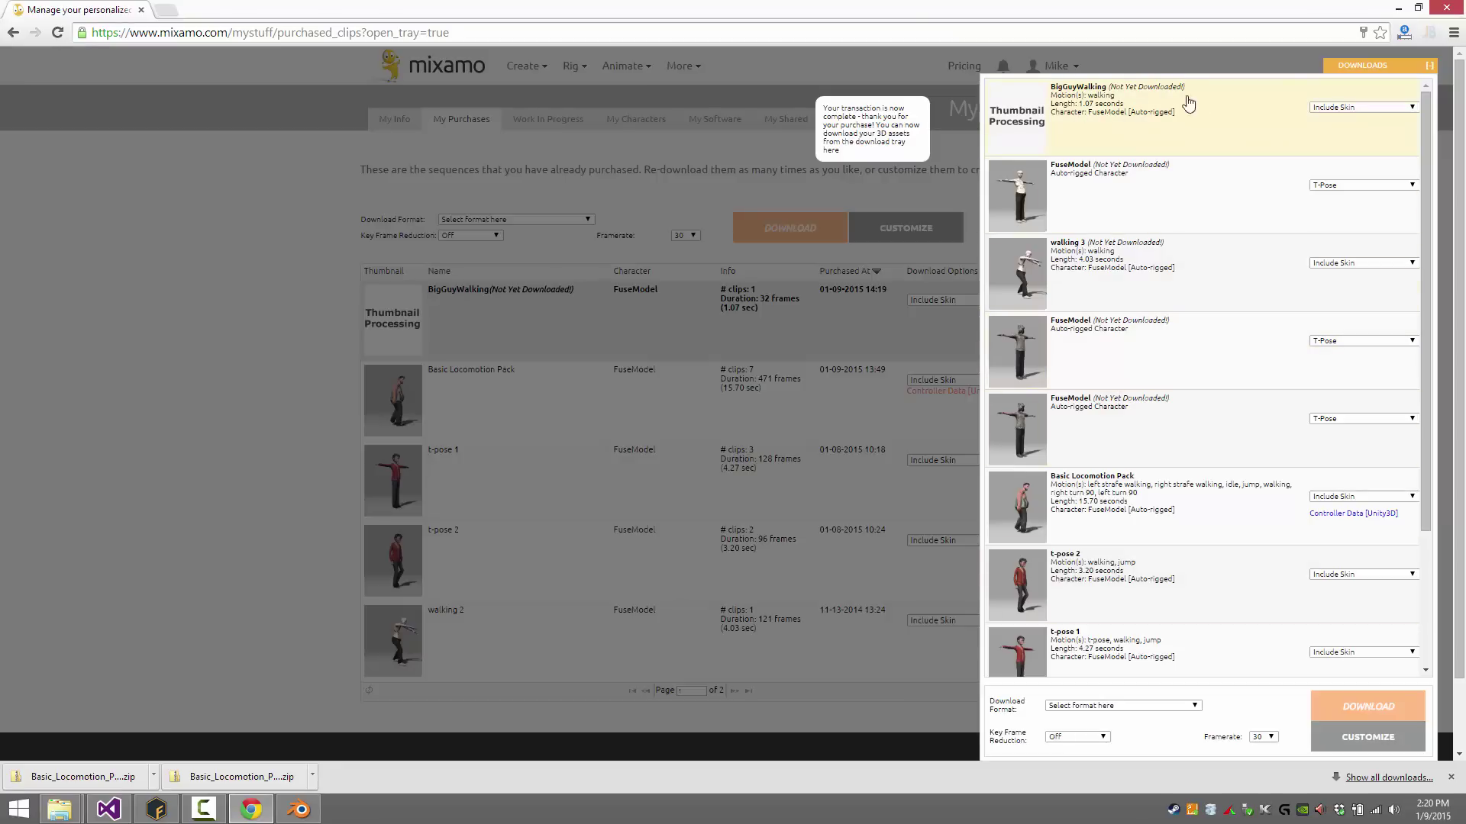
Set the download format to FBX (.fbx) with Key Frame Reduction Off
left_click(1196, 707)
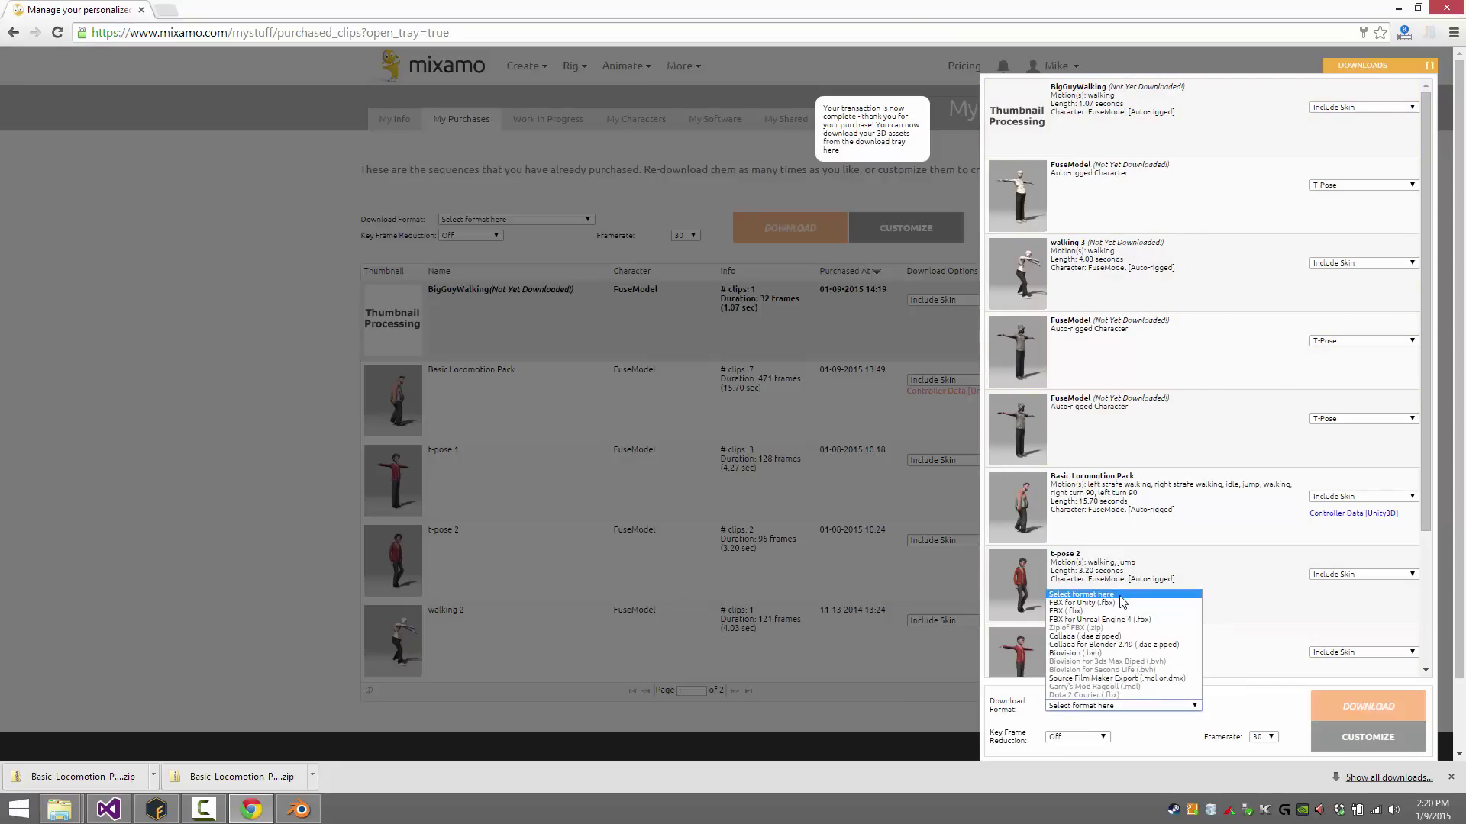
left_click(1079, 612)
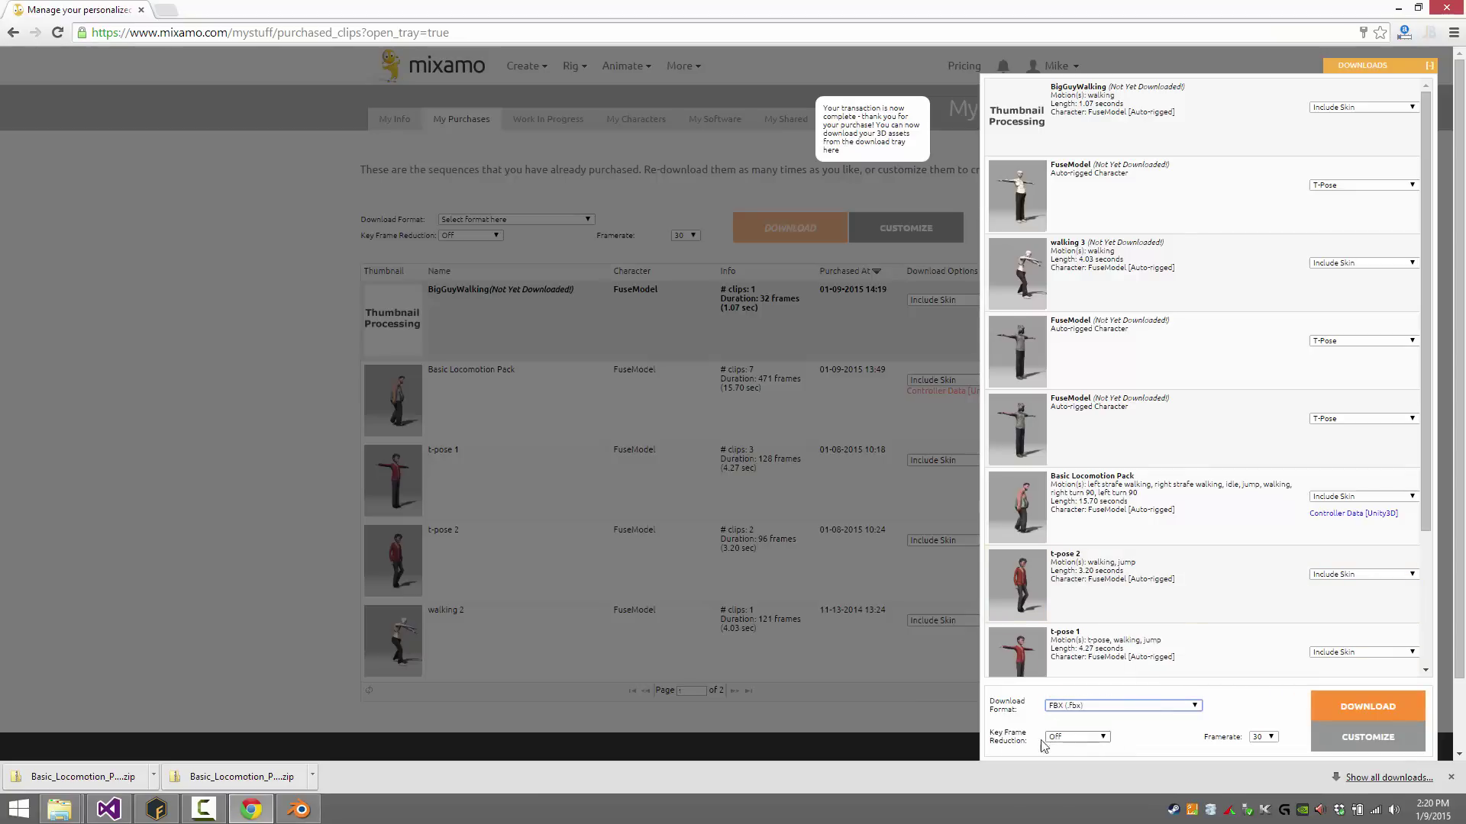
left_click(1076, 737)
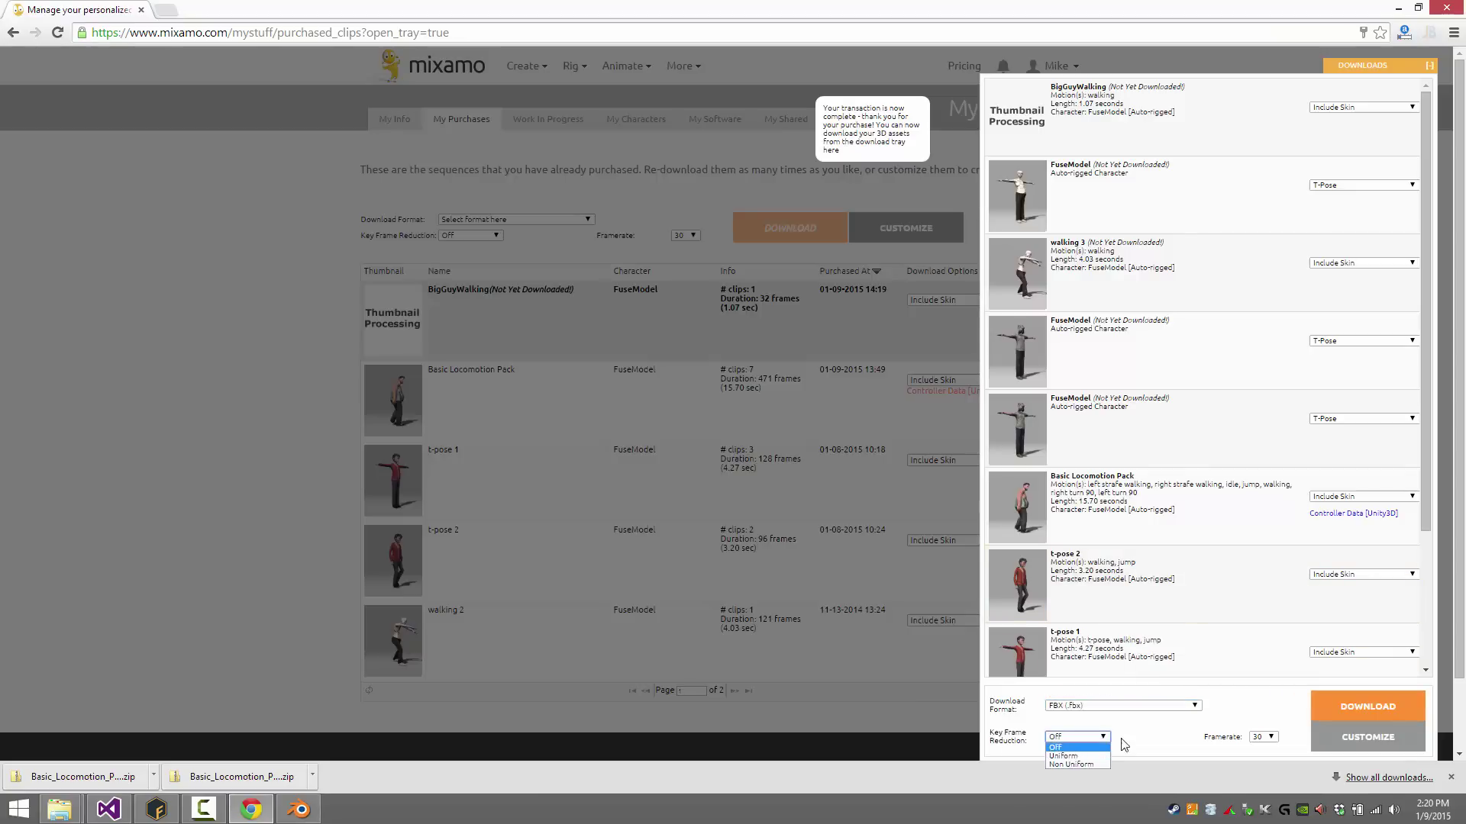
left_click(1130, 740)
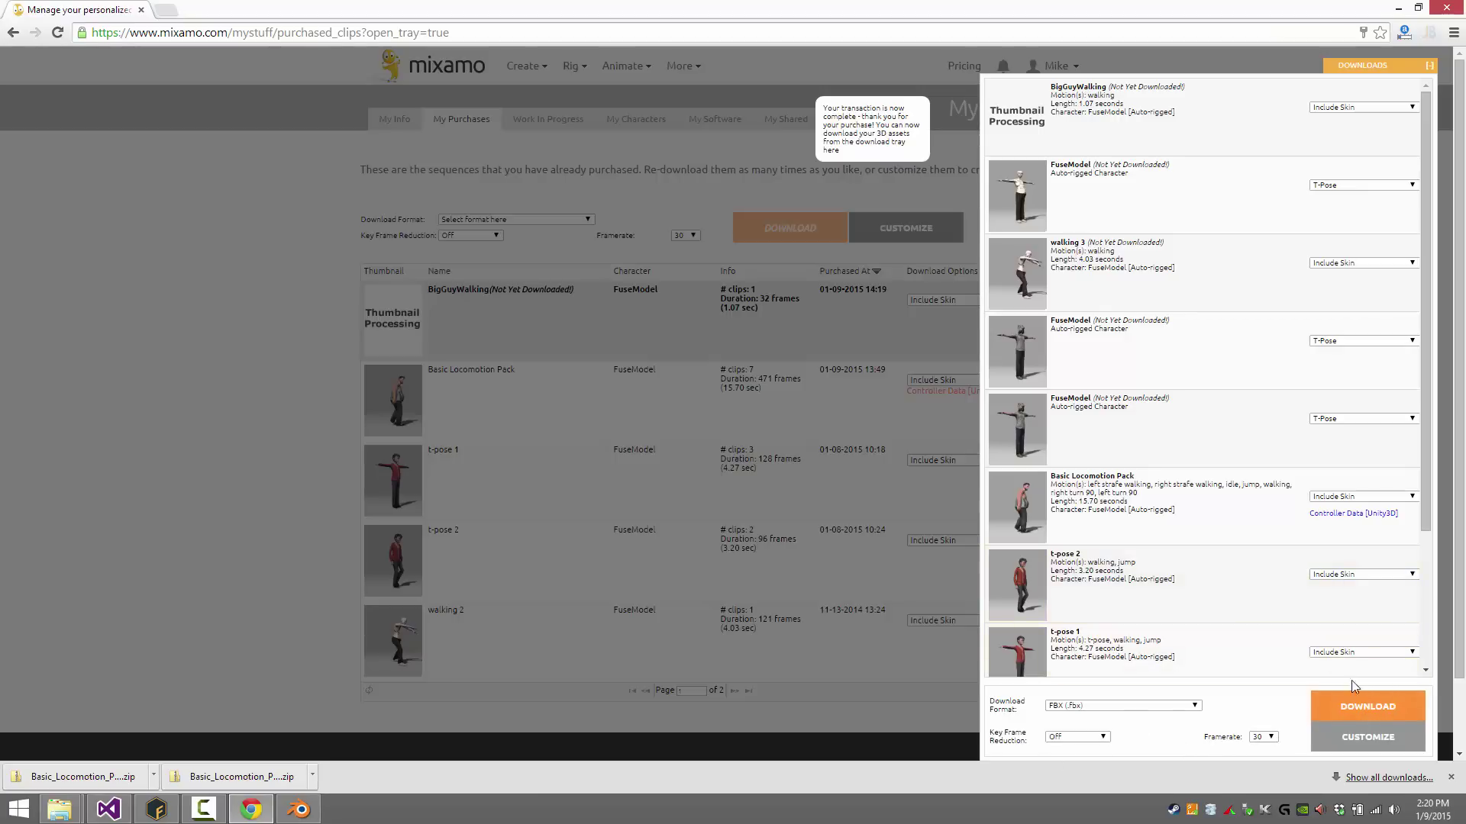
Select BigGuyWalking, download it, and show BigGuyWalking.fbx in its folder
left_click(1386, 707)
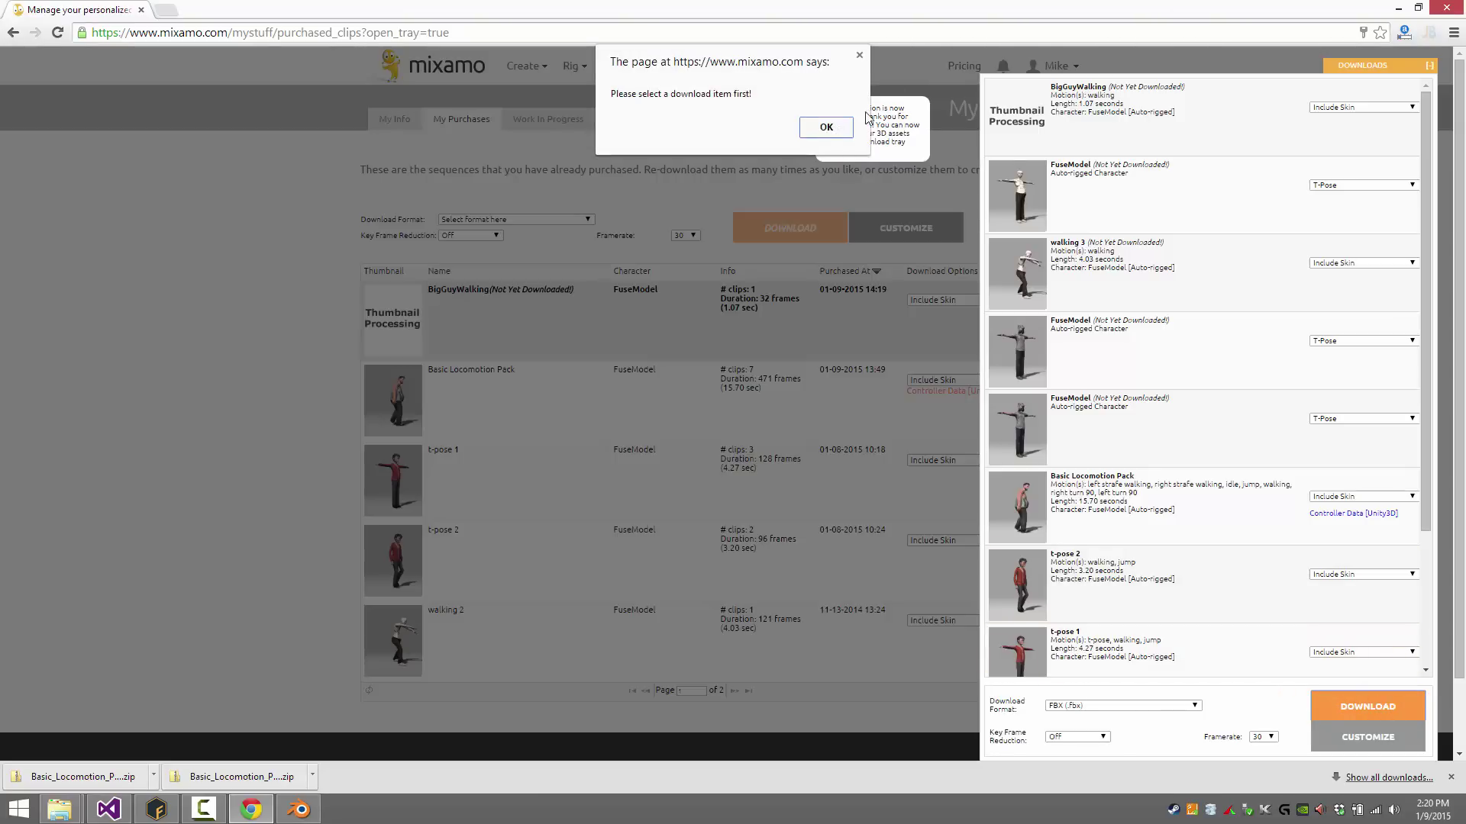
left_click(826, 127)
left_click(1103, 132)
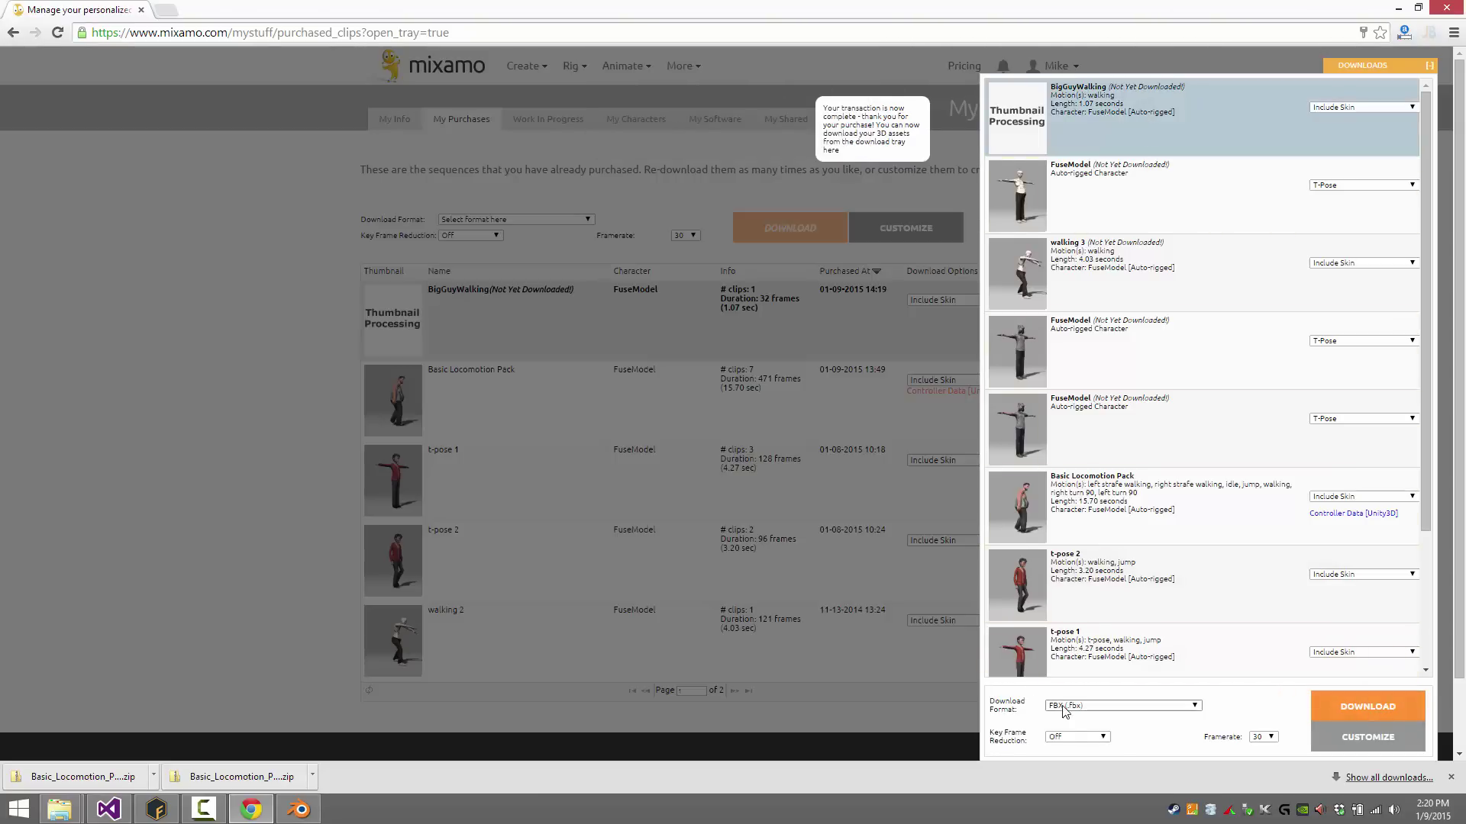
left_click(1373, 709)
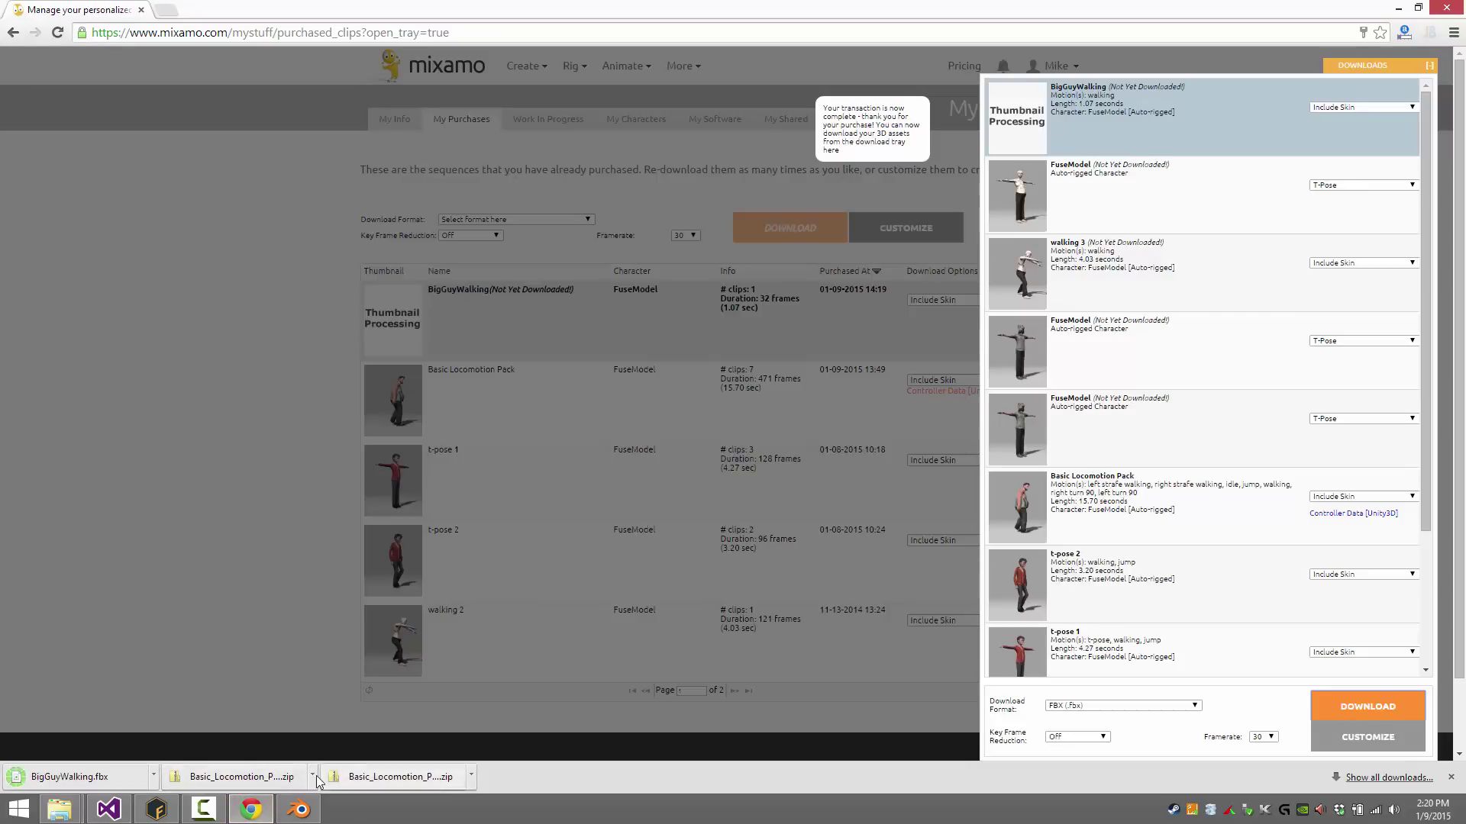
left_click(152, 775)
left_click(200, 727)
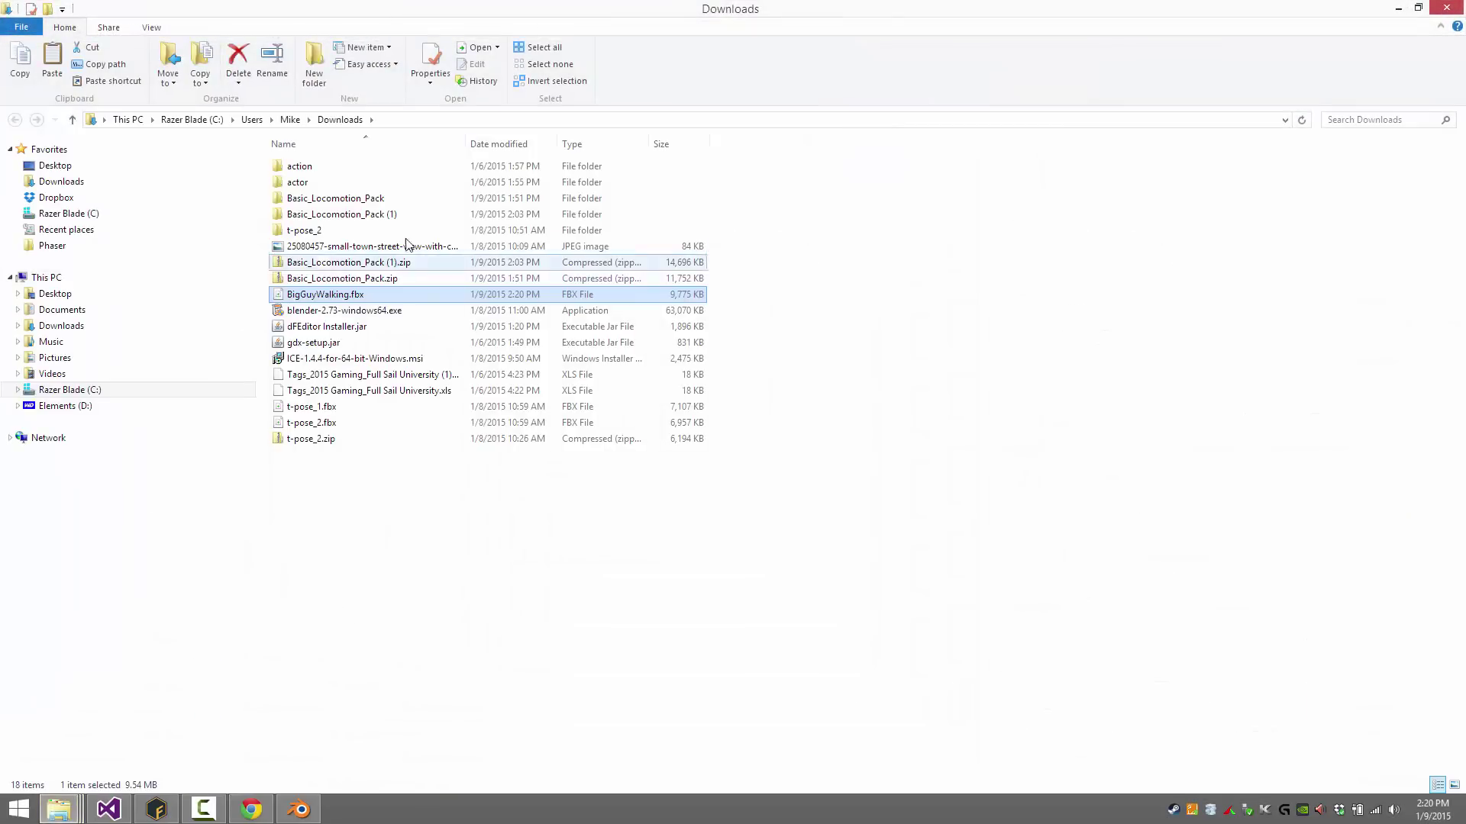
Look inside Basic_Locomotion_Pack, go back to Downloads, and return to the Mixamo page
double_click(327, 204)
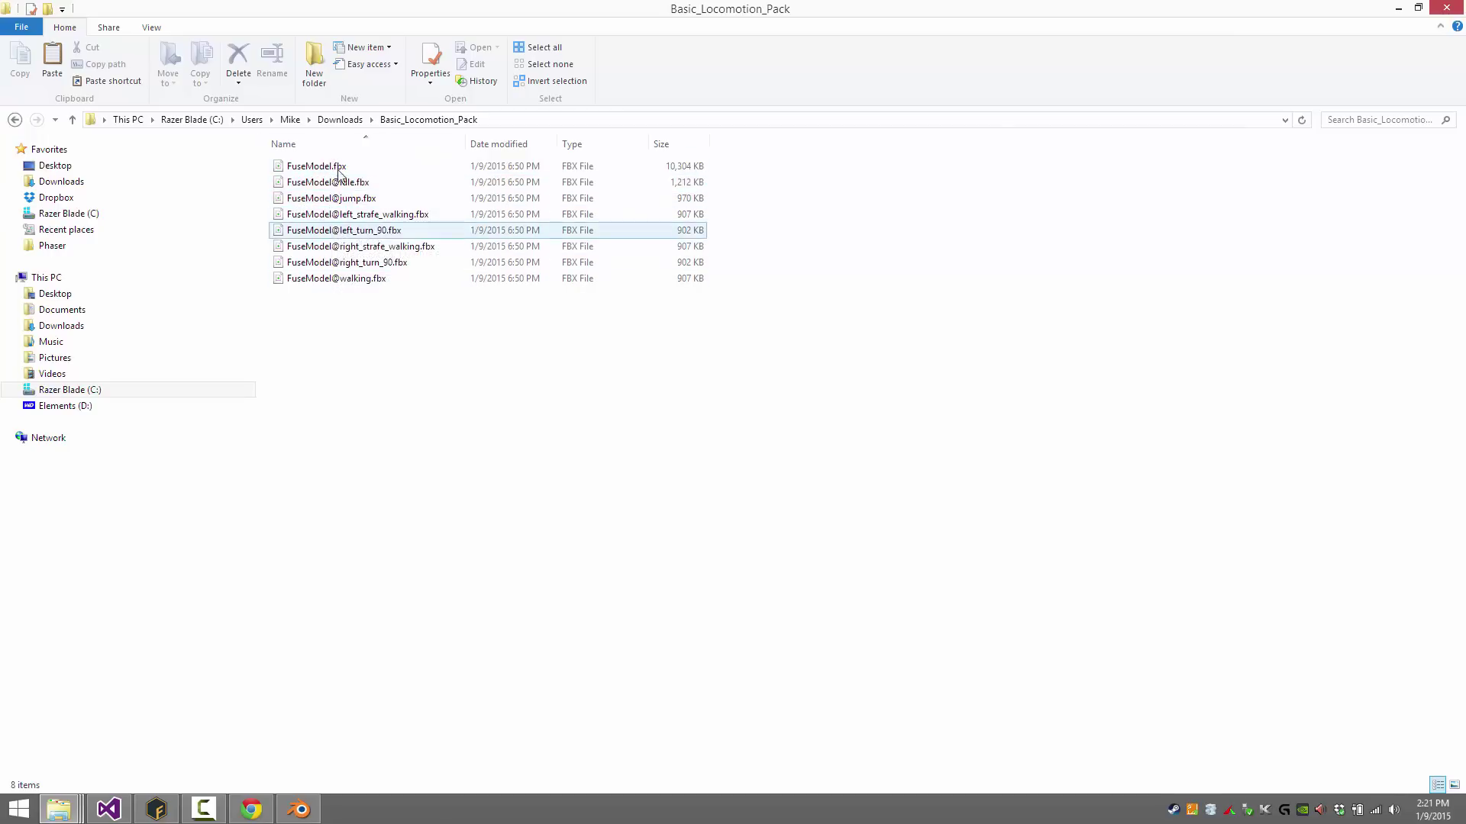
key("BackSpace")
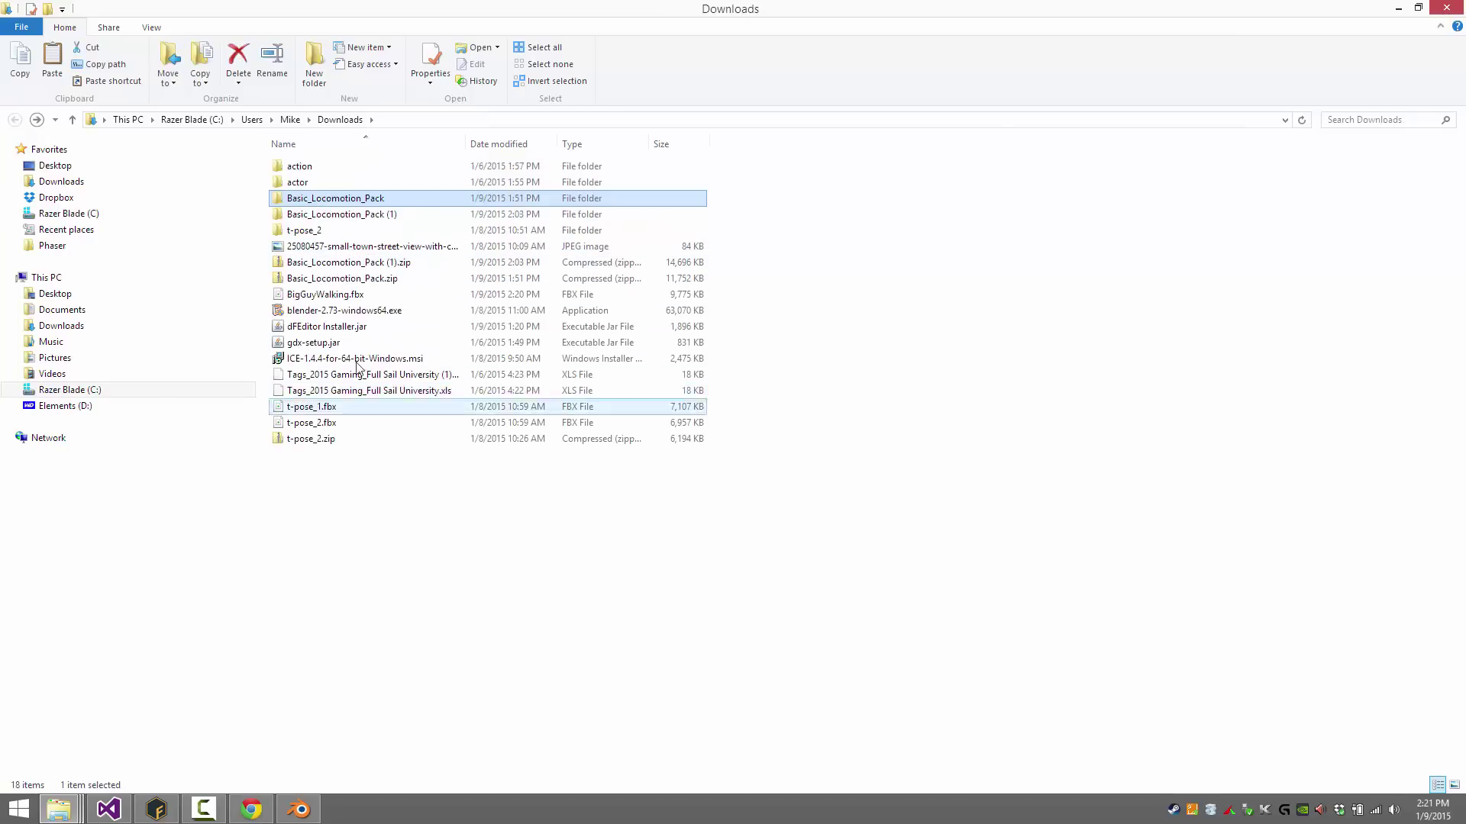
left_click(255, 805)
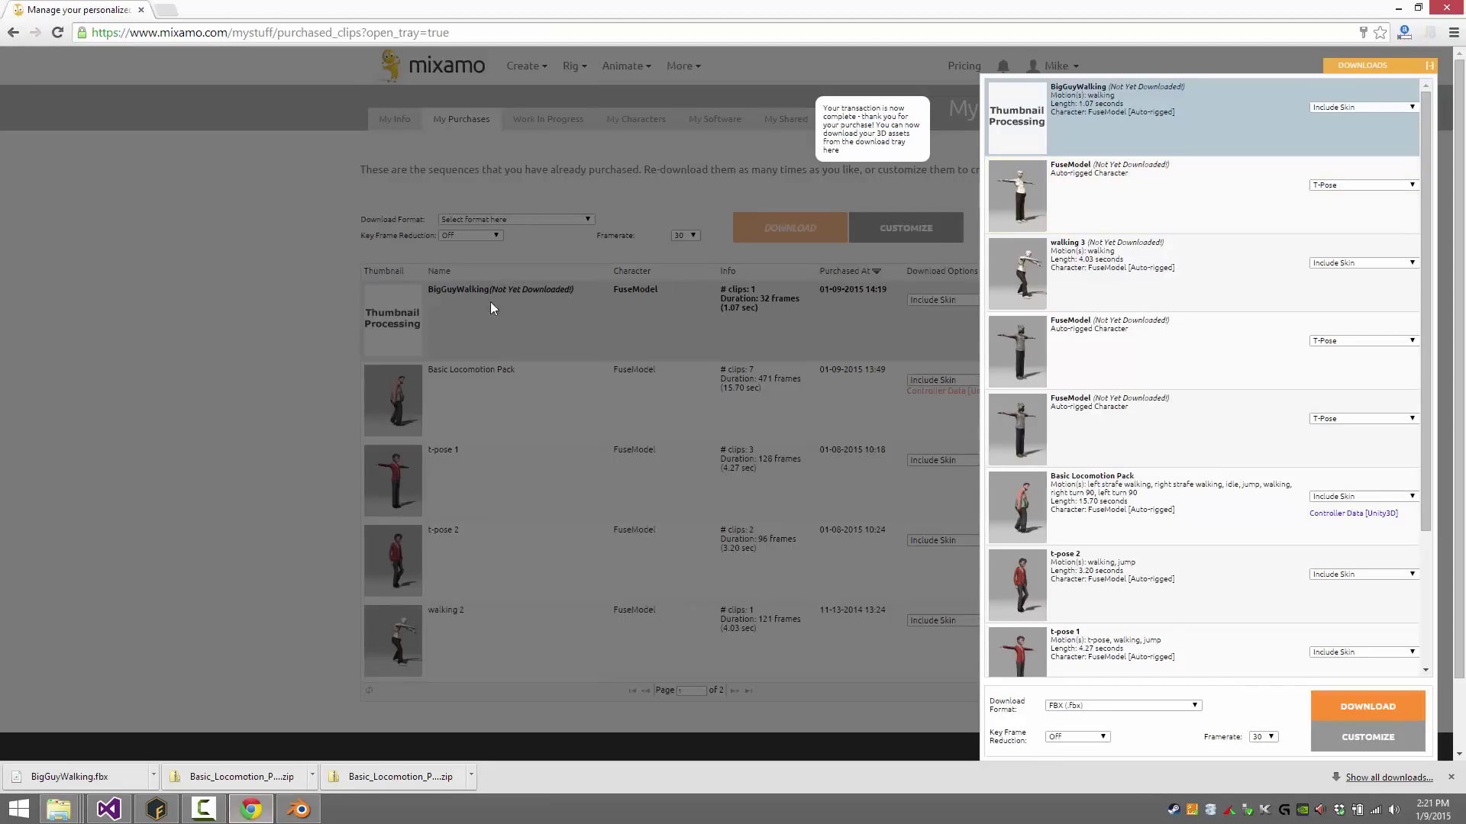
Close the downloads tray and go to My Characters from the account menu
left_click(1430, 73)
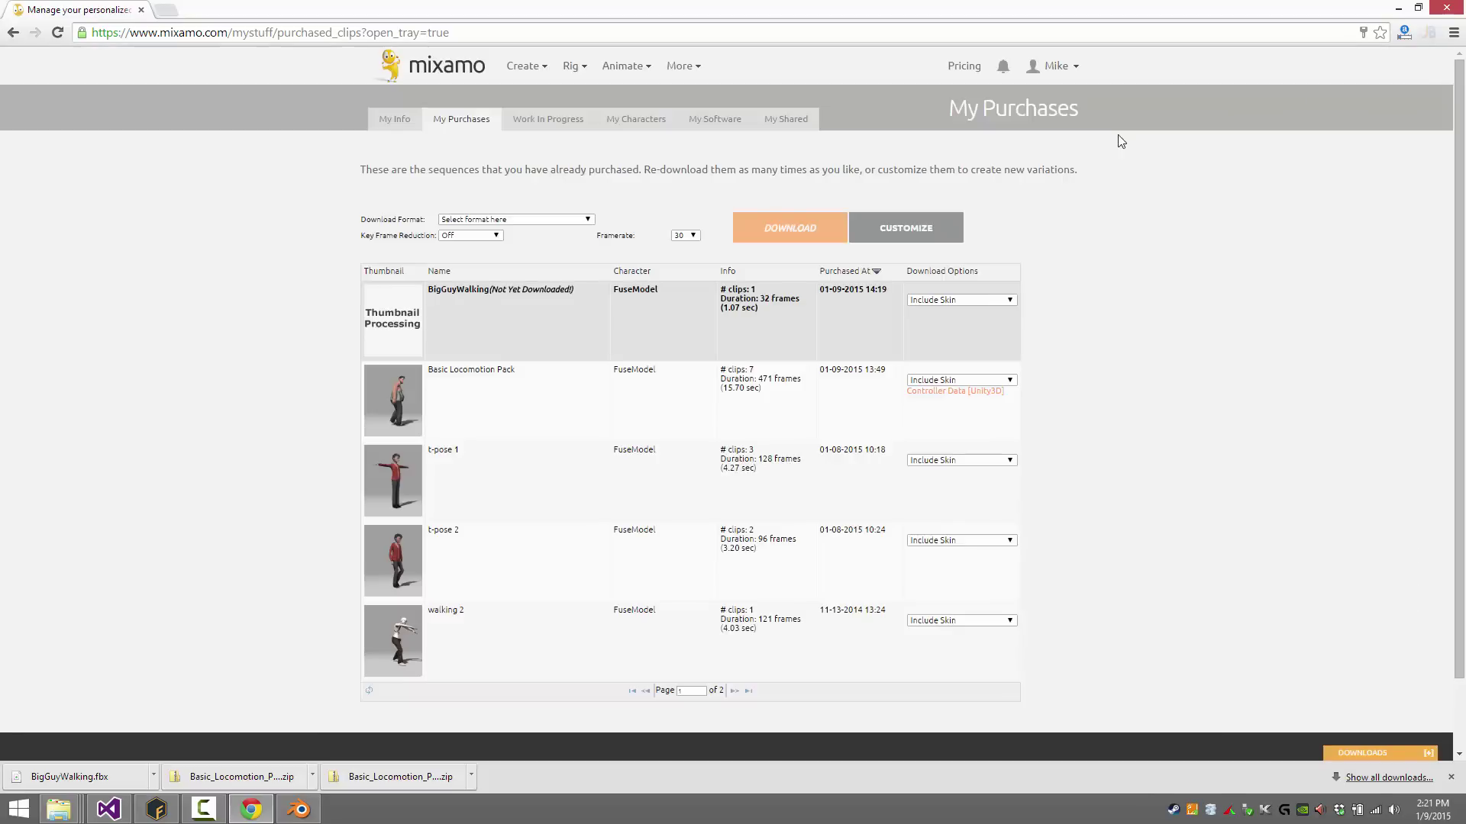
left_click(1065, 57)
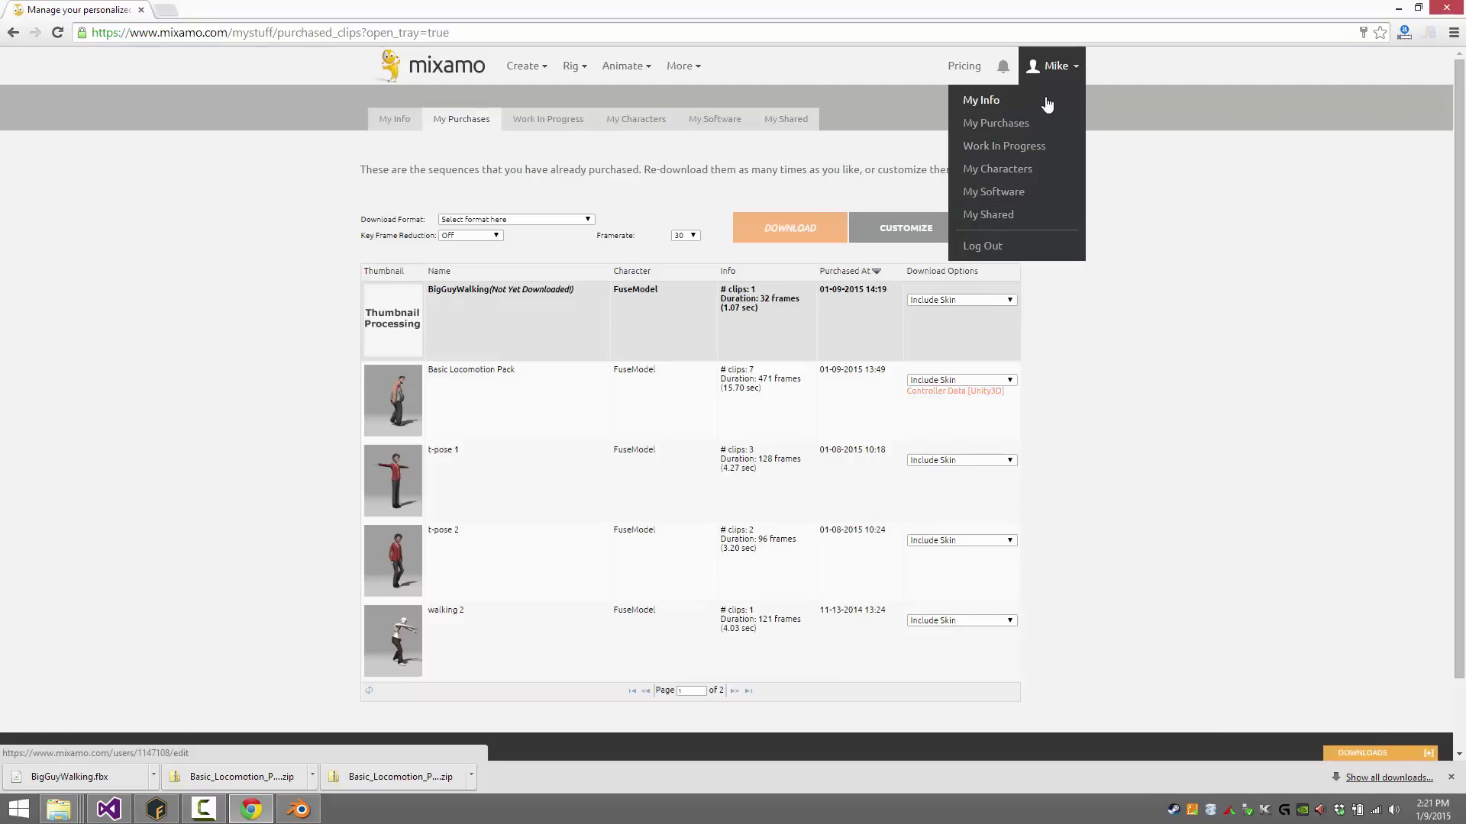
left_click(1009, 169)
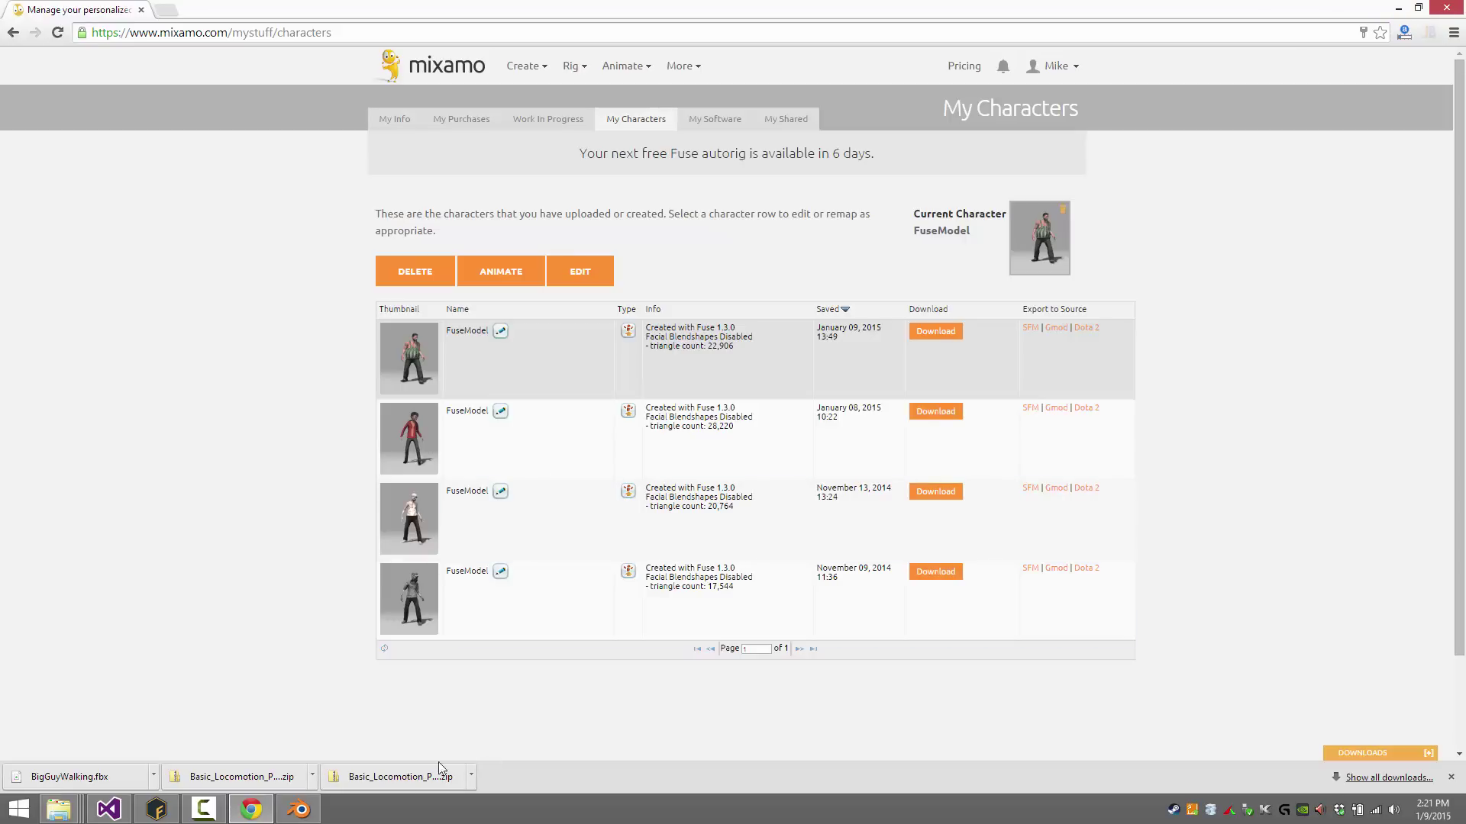
Select BigGuyWalking.fbx in the Downloads folder, then switch to Blender
mouse_move(58, 816)
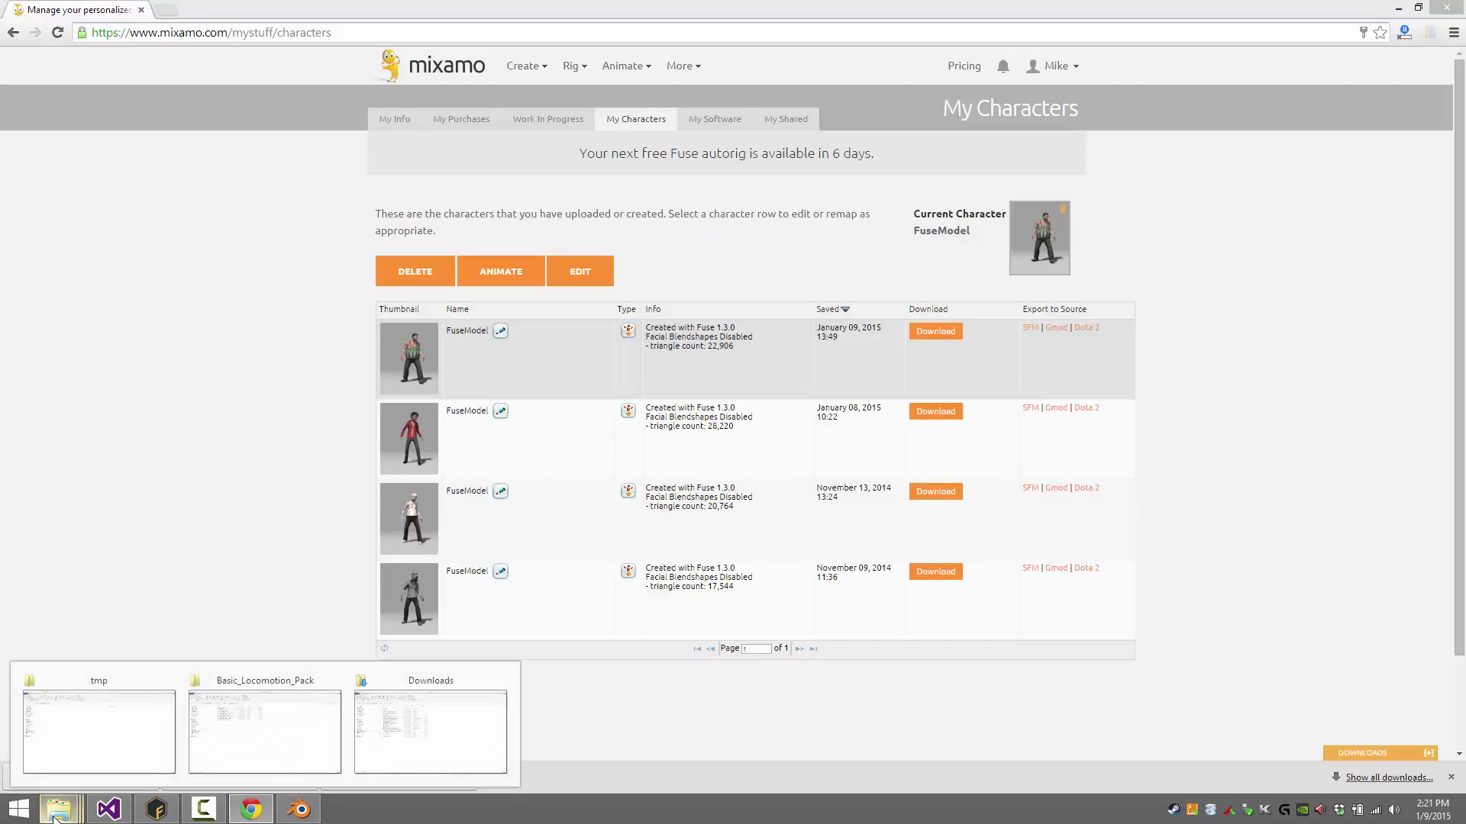
left_click(313, 752)
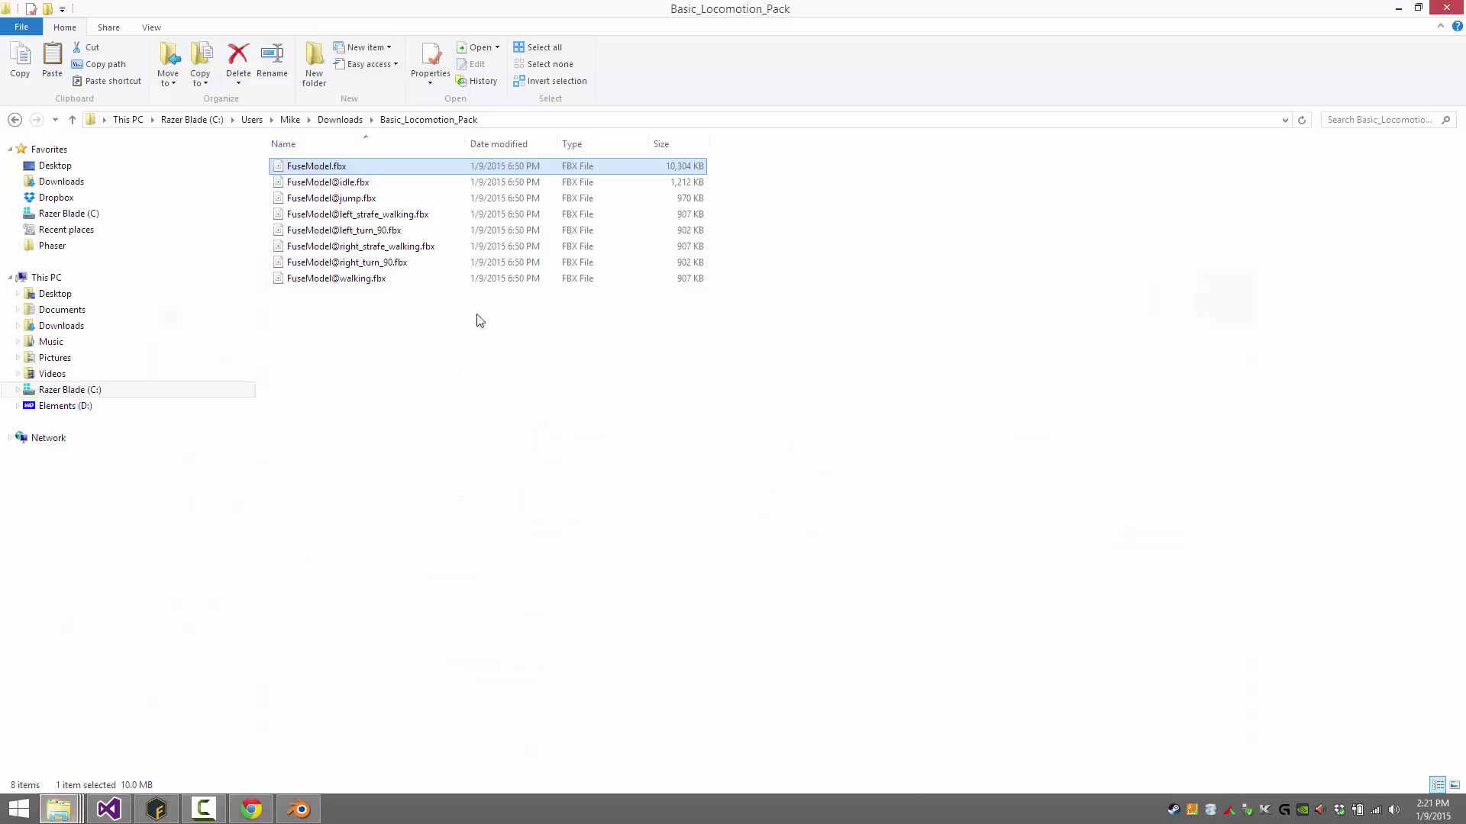
left_click(340, 119)
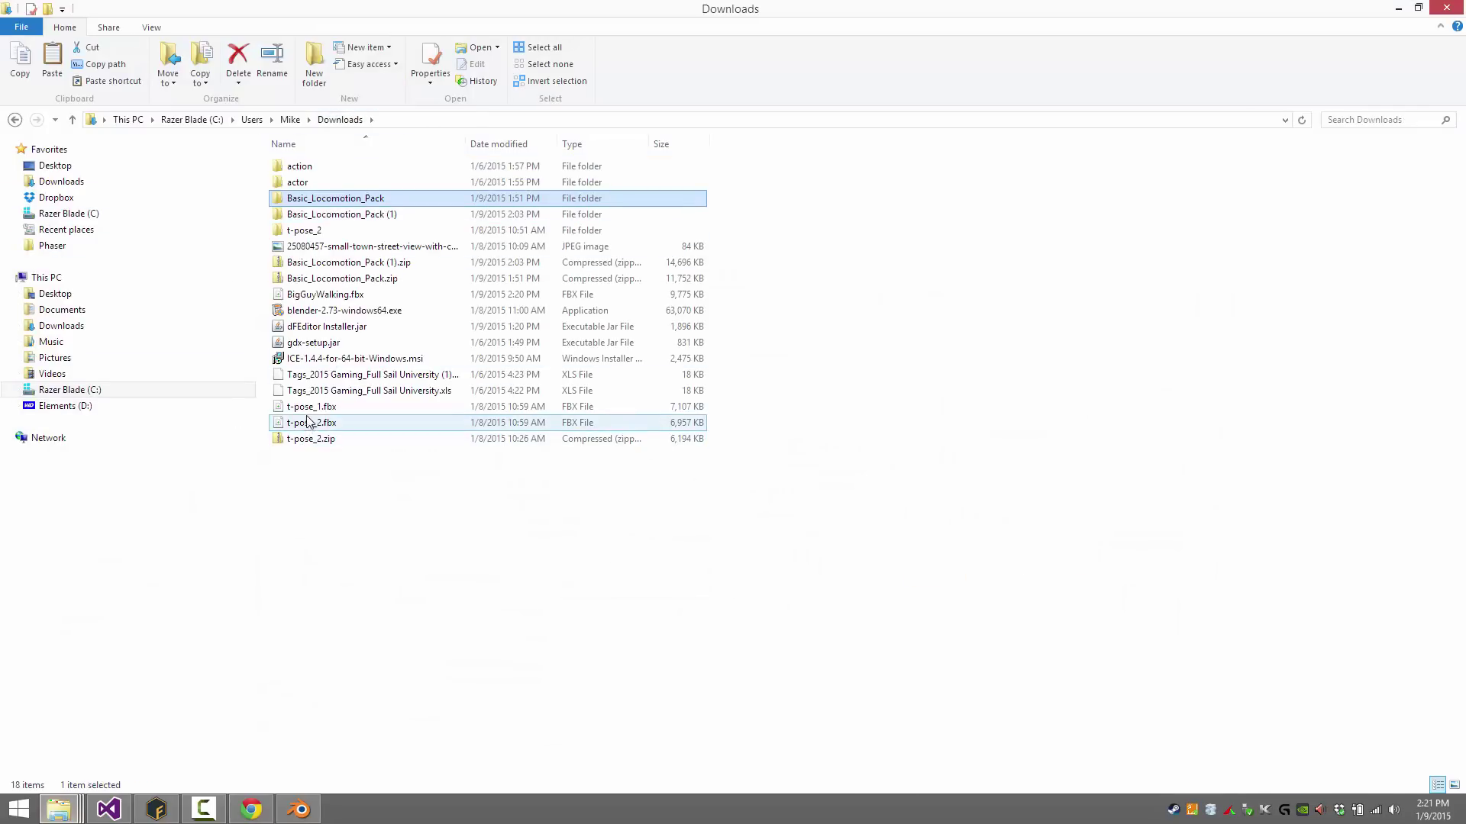
left_click(330, 298)
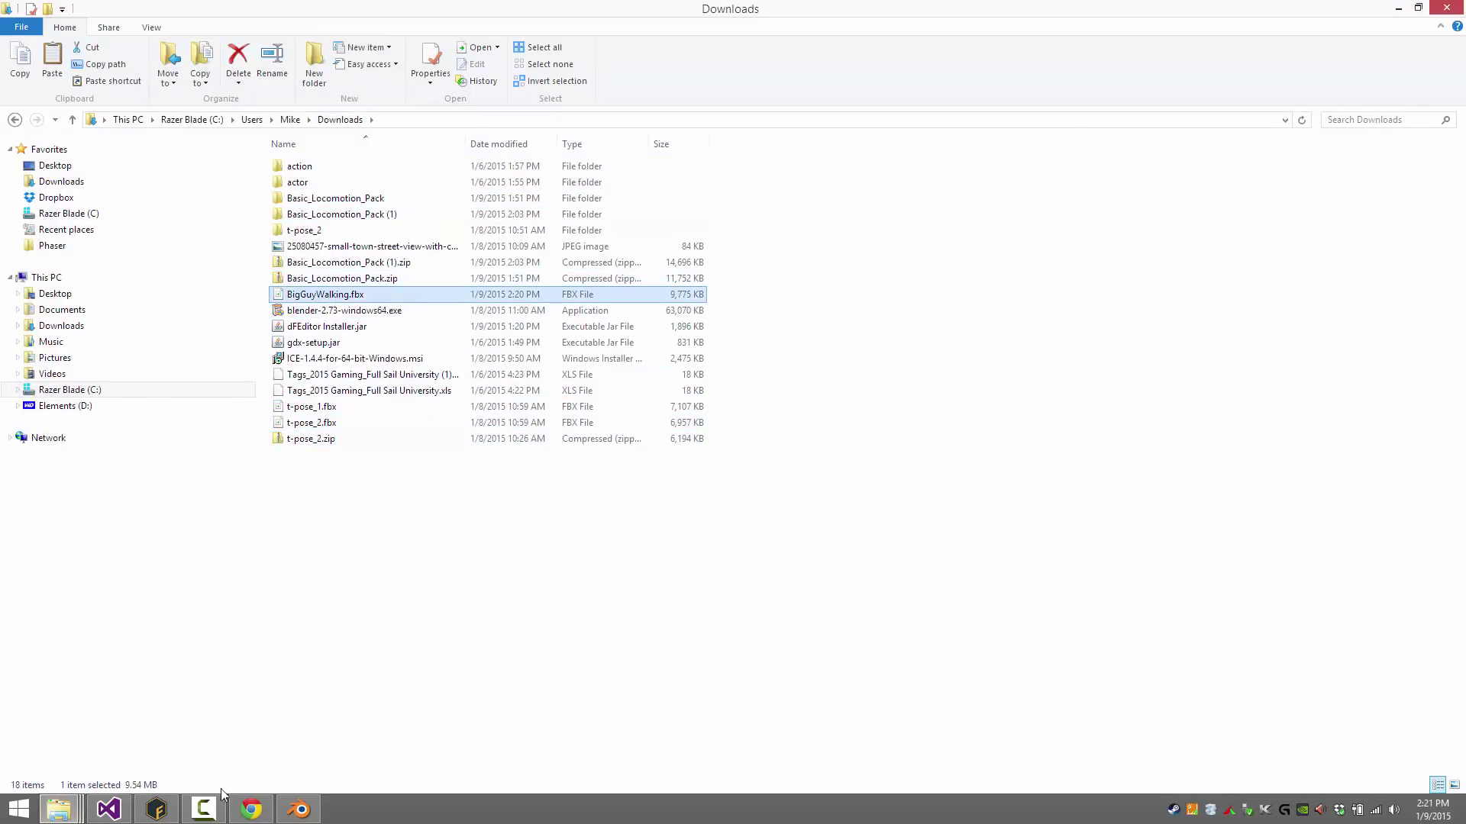
left_click(299, 809)
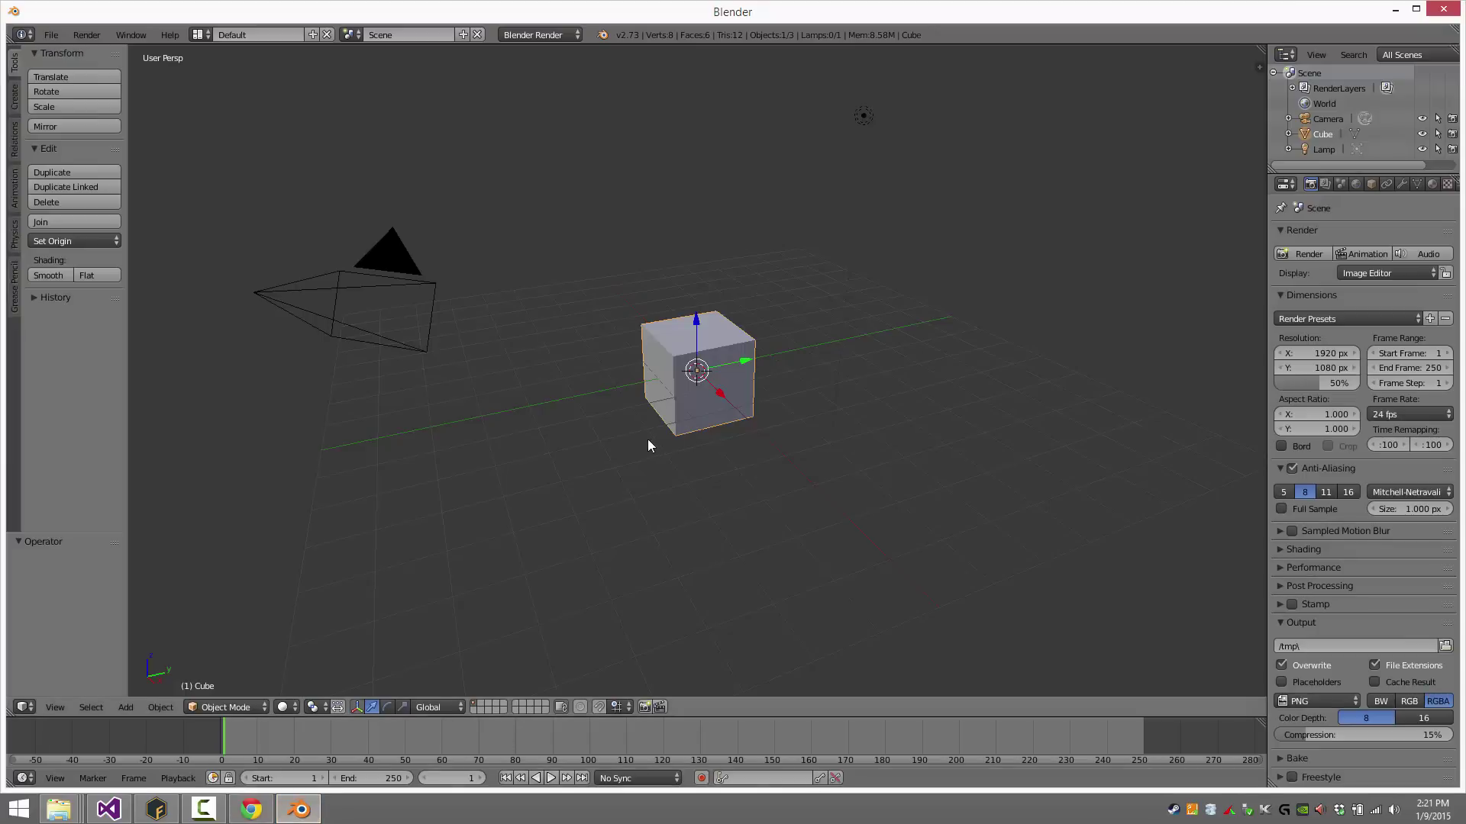
Delete the default cube and import BigGuyWalking.fbx from the Downloads folder
key("x")
left_click(735, 363)
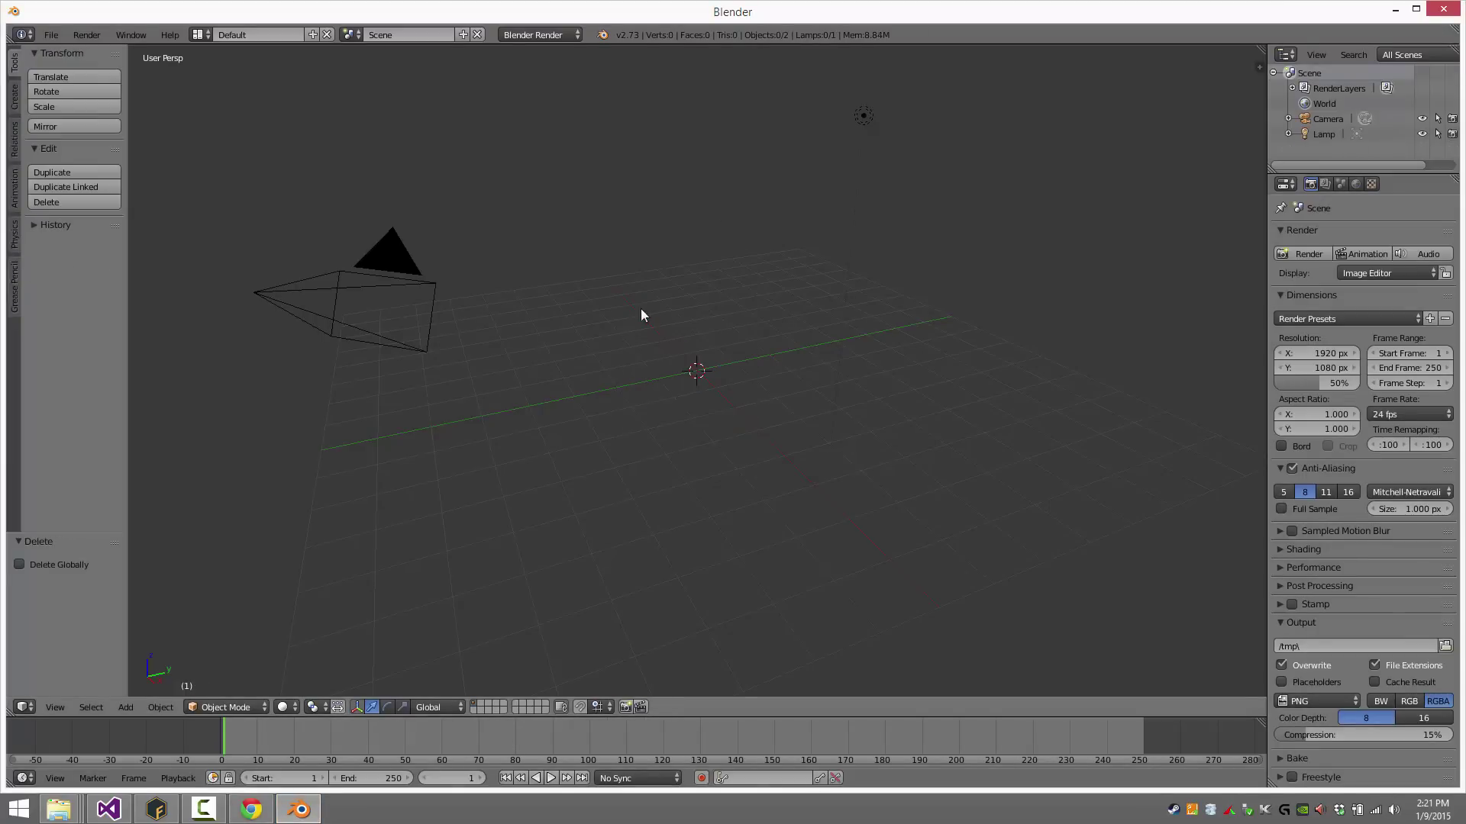
left_click(50, 34)
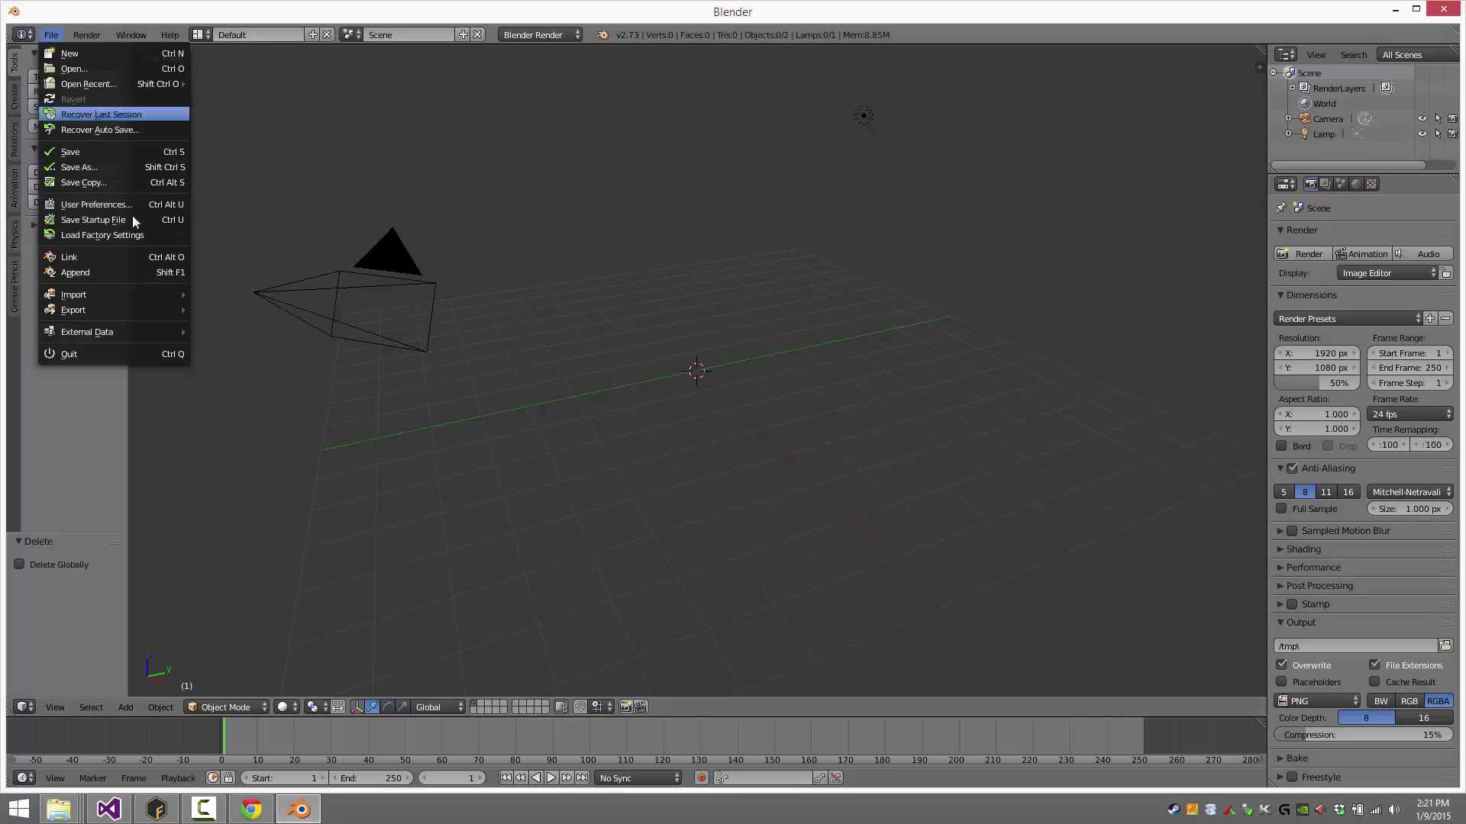
mouse_move(92, 294)
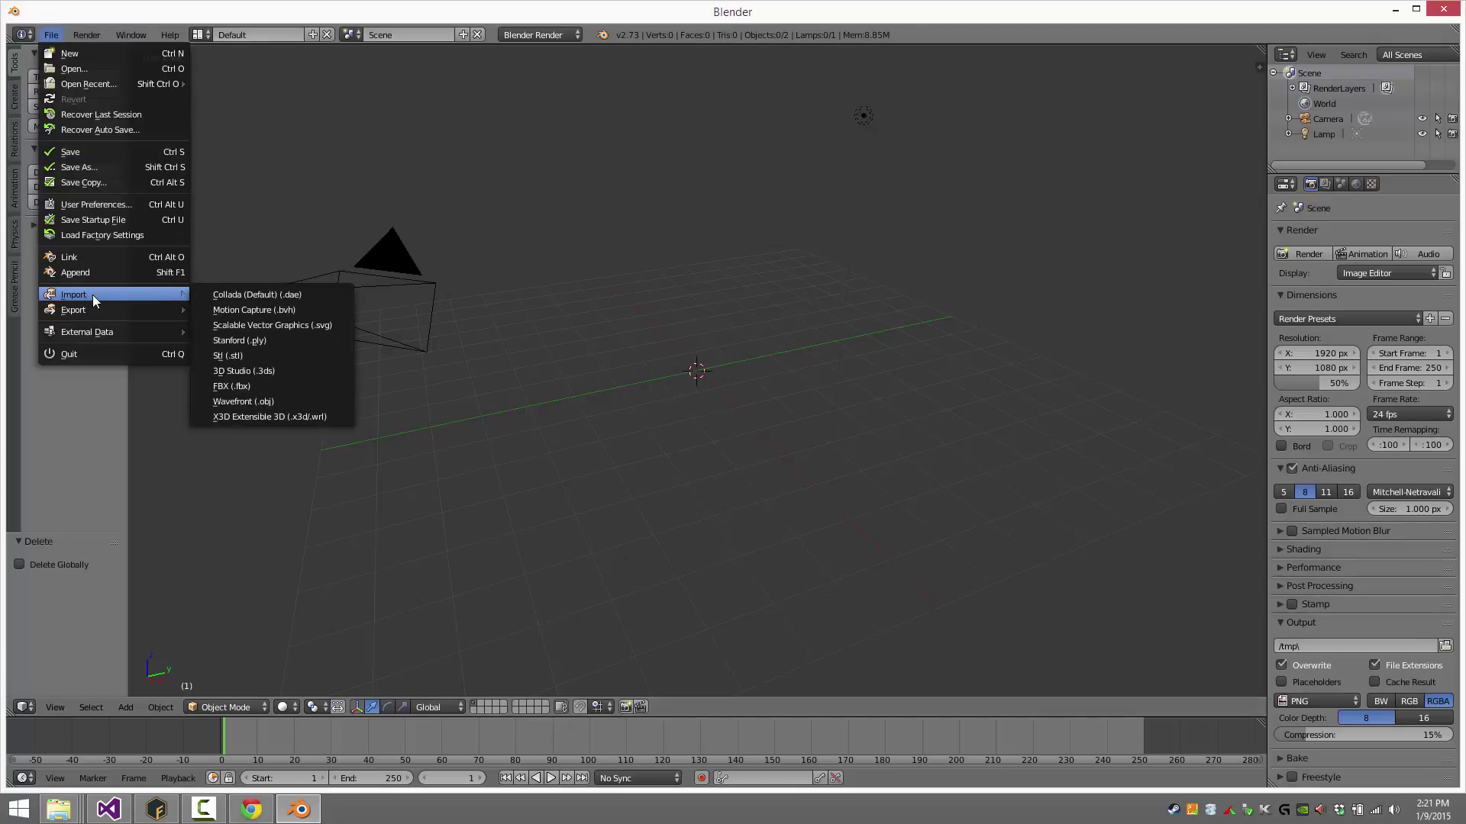
left_click(238, 385)
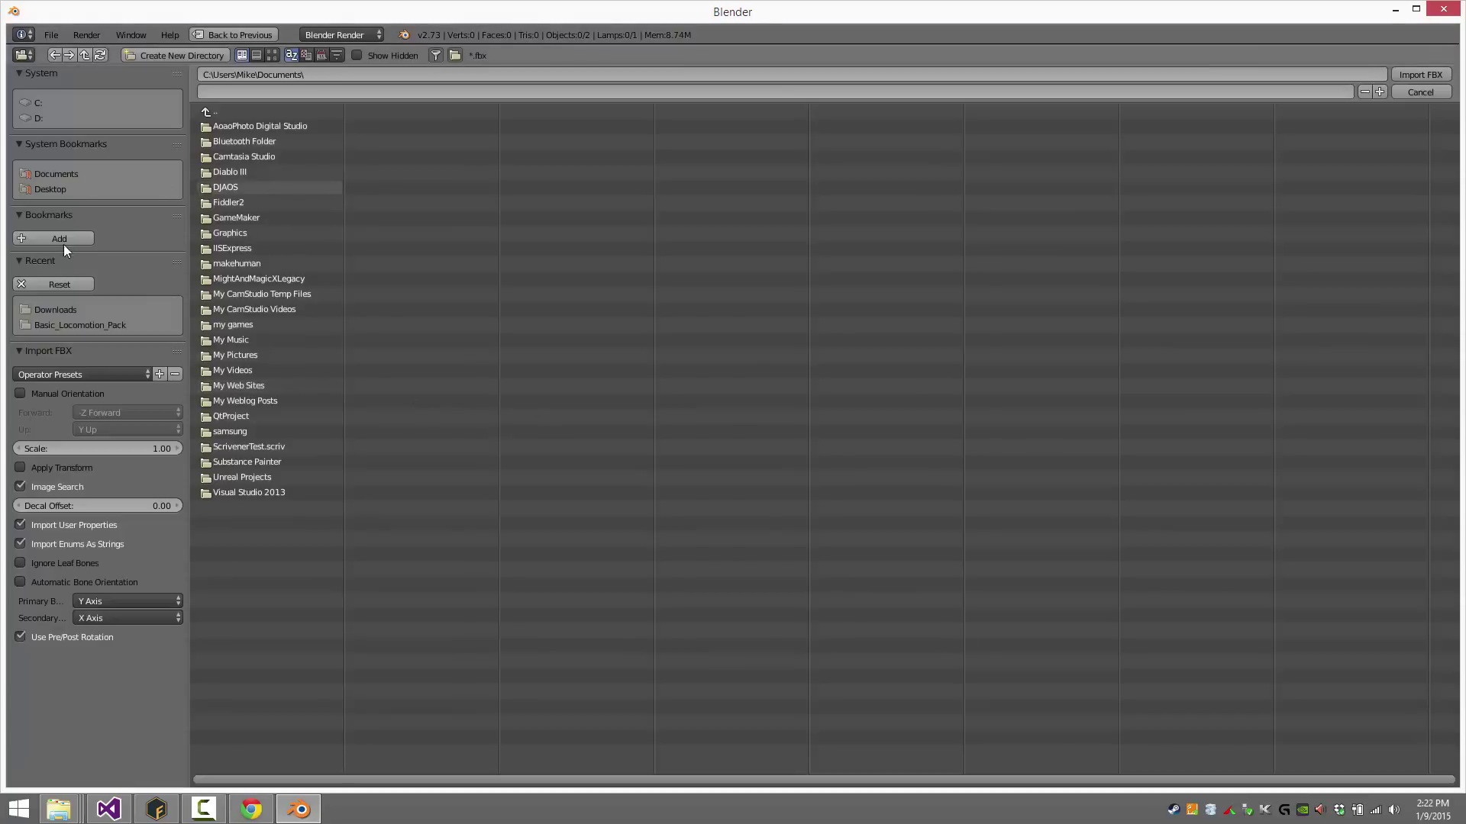
left_click(53, 309)
left_click(240, 204)
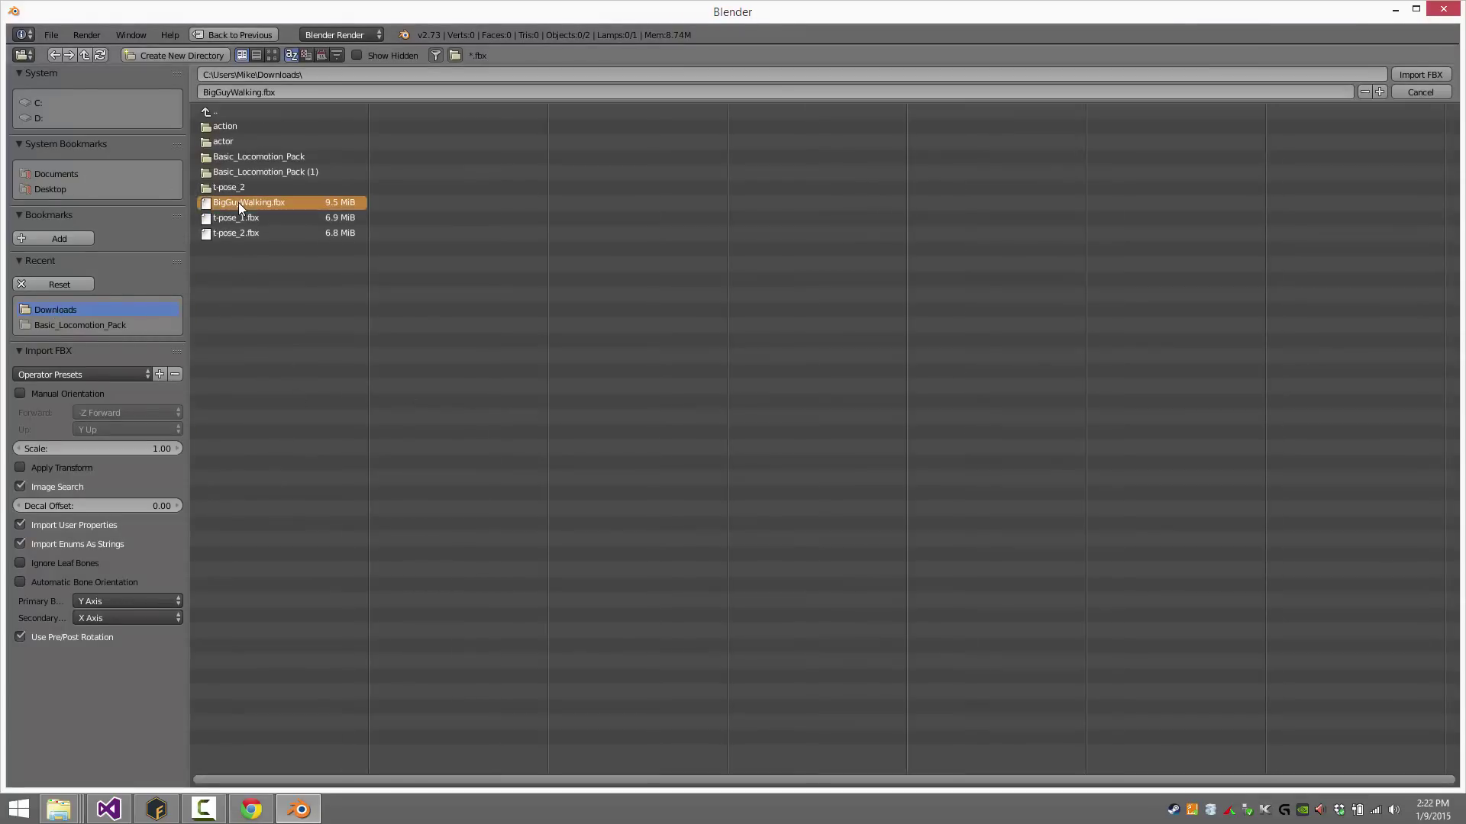
Complete the FBX import, frame the character and switch viewport shading to Material
key("Return")
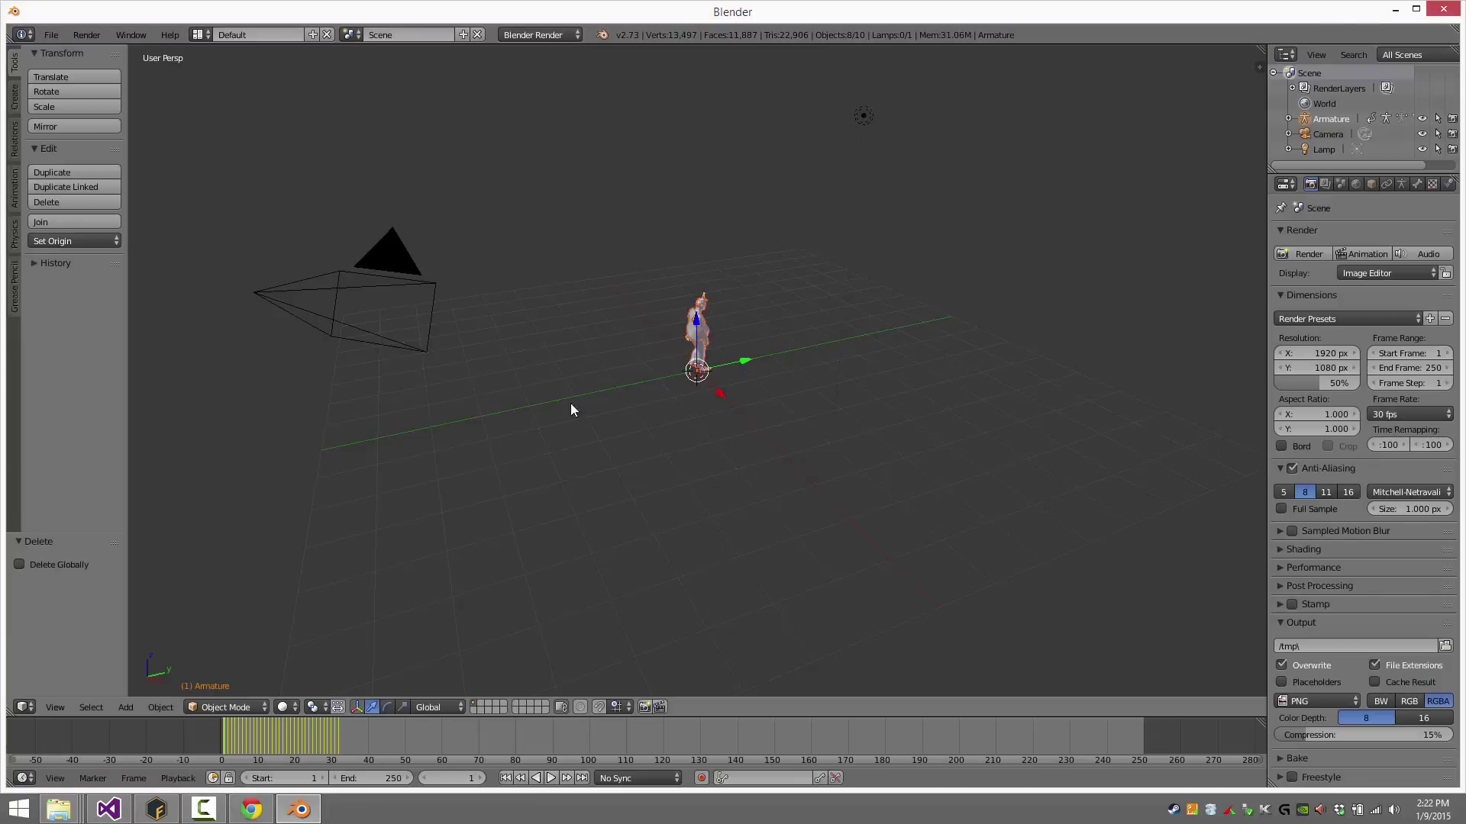
key("Delete")
mouse_move(868, 463)
middle_mouse_down()
mouse_move(754, 410)
mouse_move(726, 436)
middle_mouse_up()
left_click(282, 707)
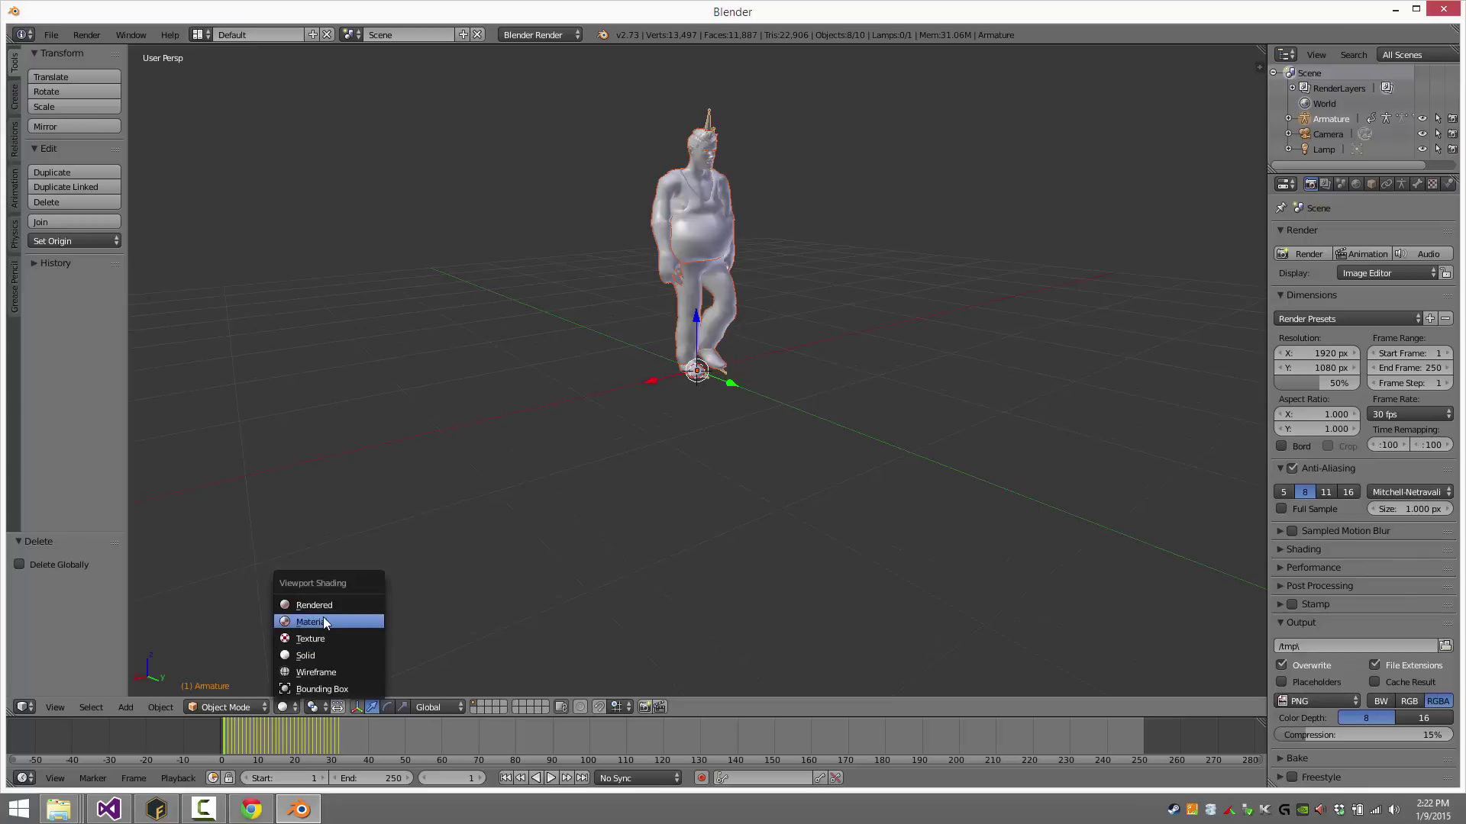
left_click(323, 616)
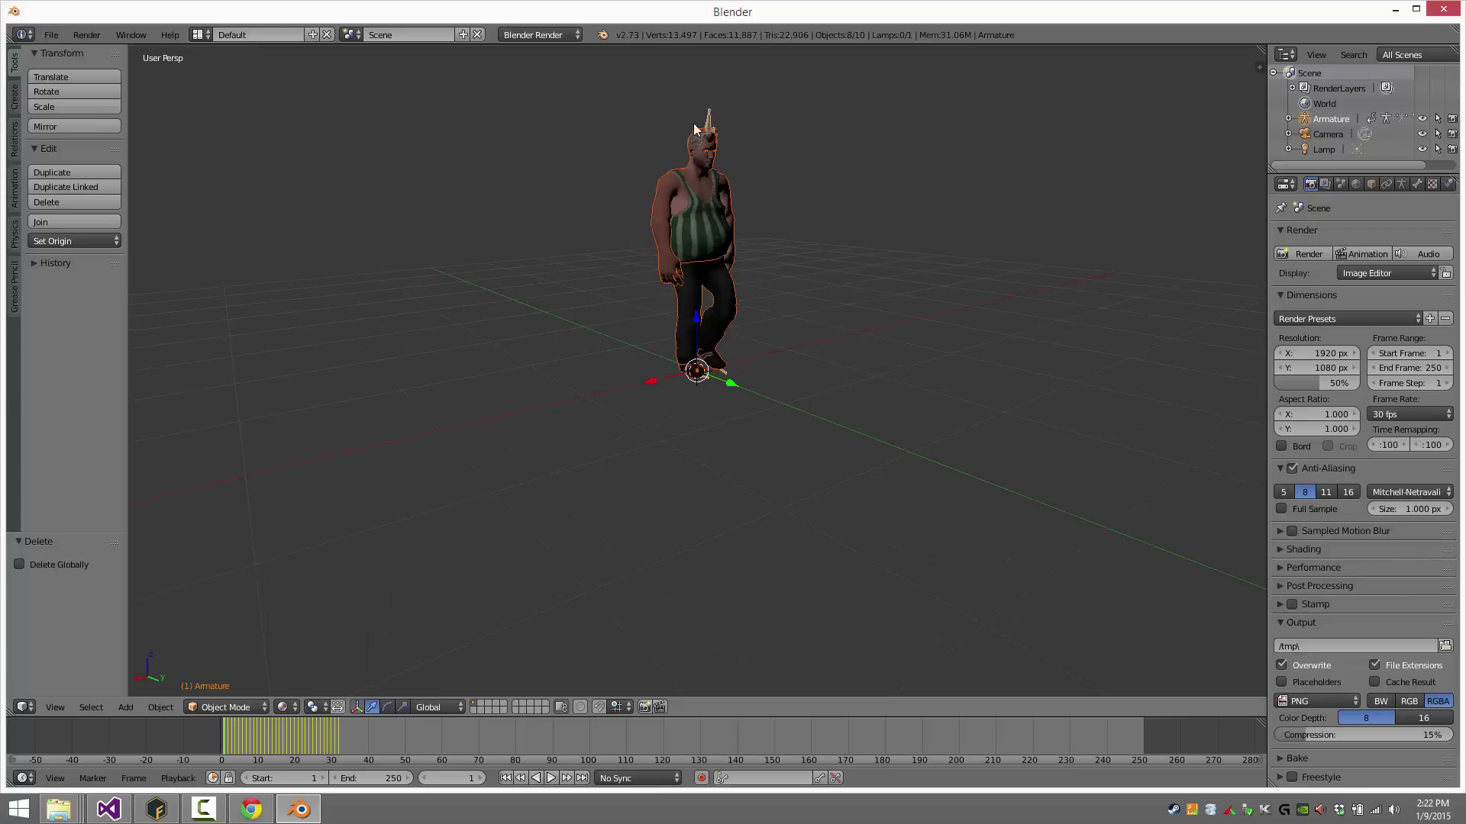
Set the animation end frame to 32 and play the shortened walk cycle
left_click(555, 778)
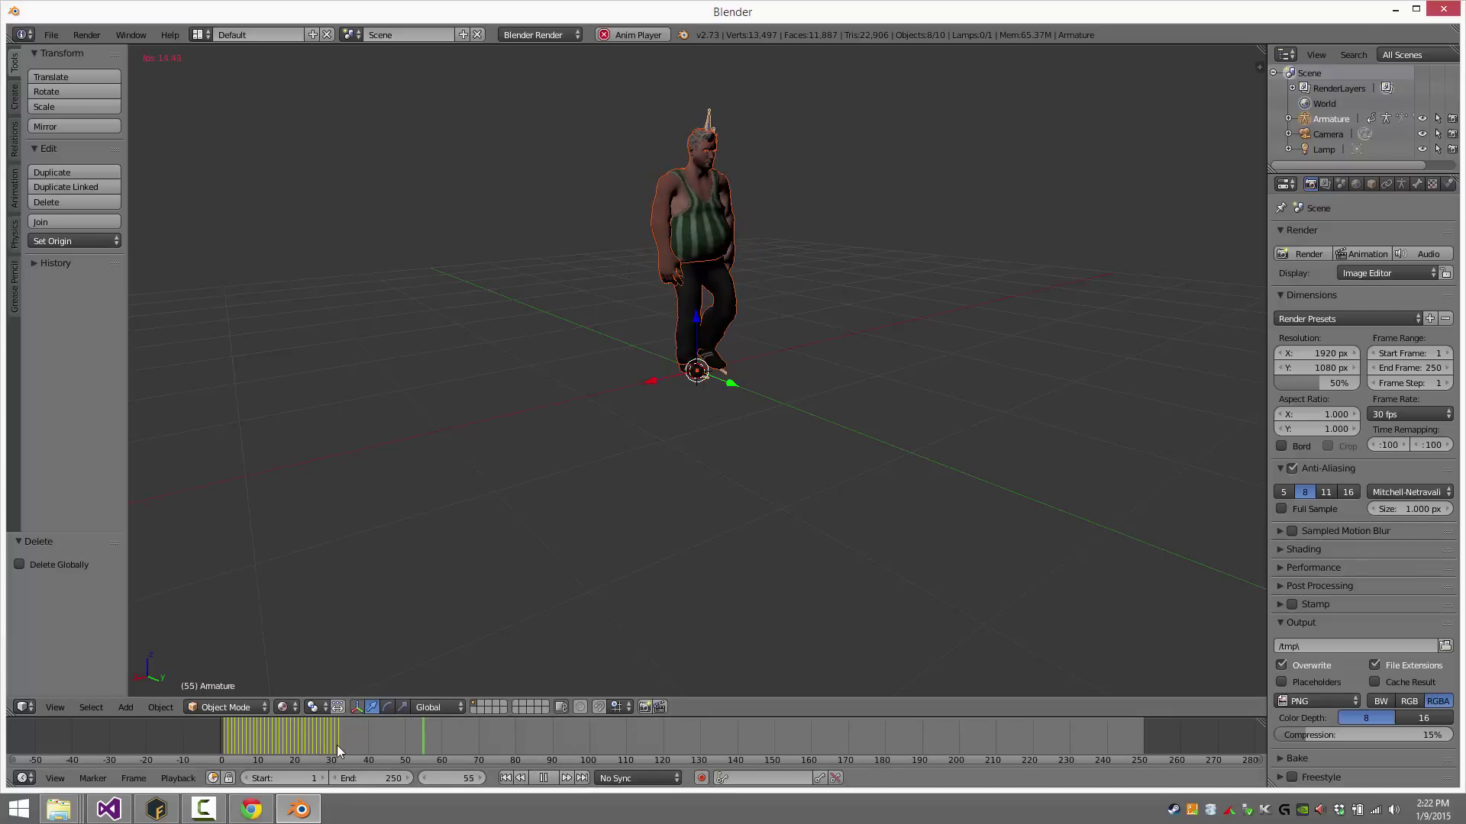
left_click(543, 777)
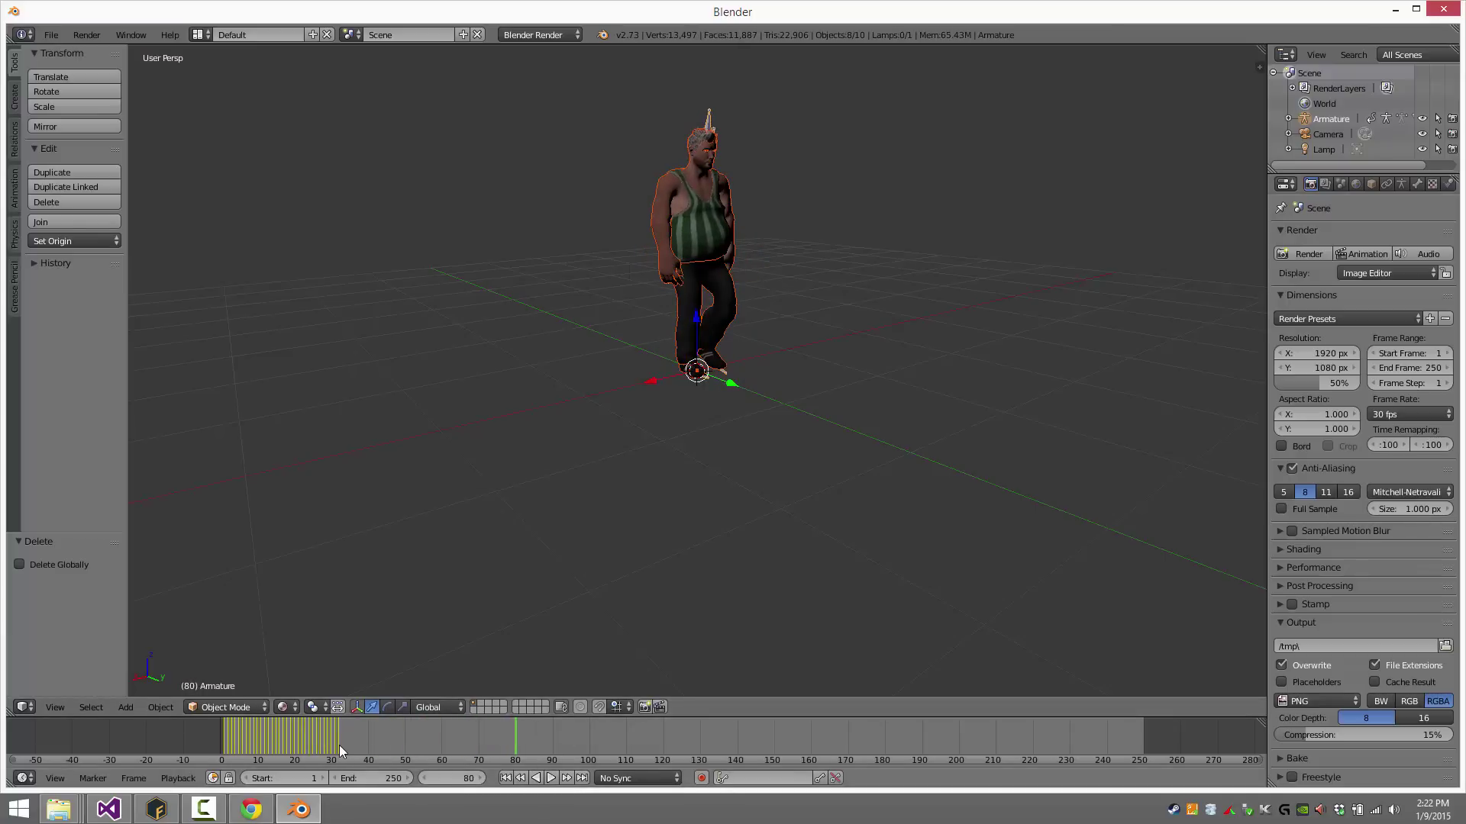
left_click(339, 745)
left_click(379, 779)
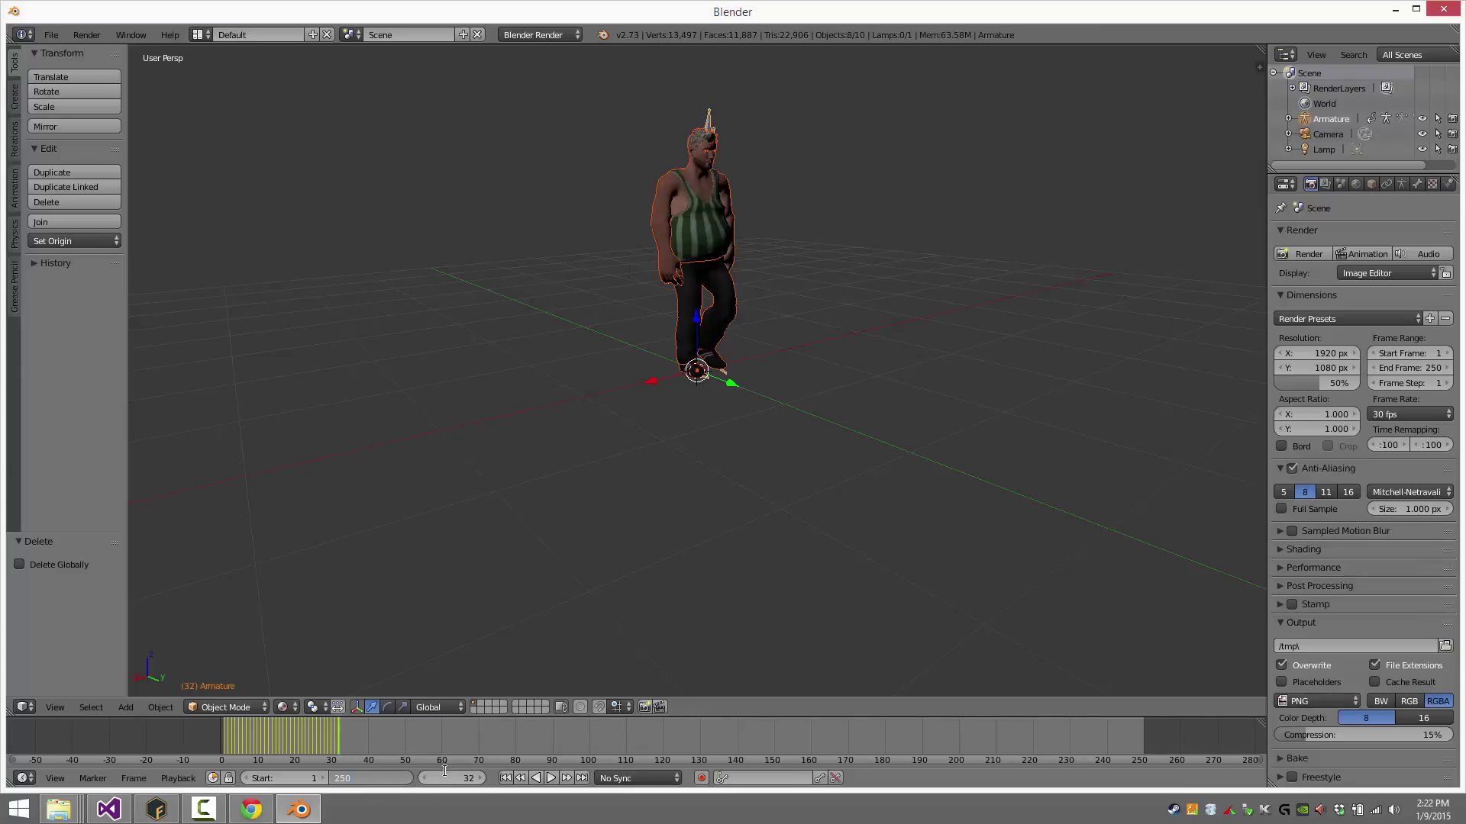
type("32")
left_click(551, 778)
left_click(551, 778)
middle_click_drag(647, 619, 680, 239)
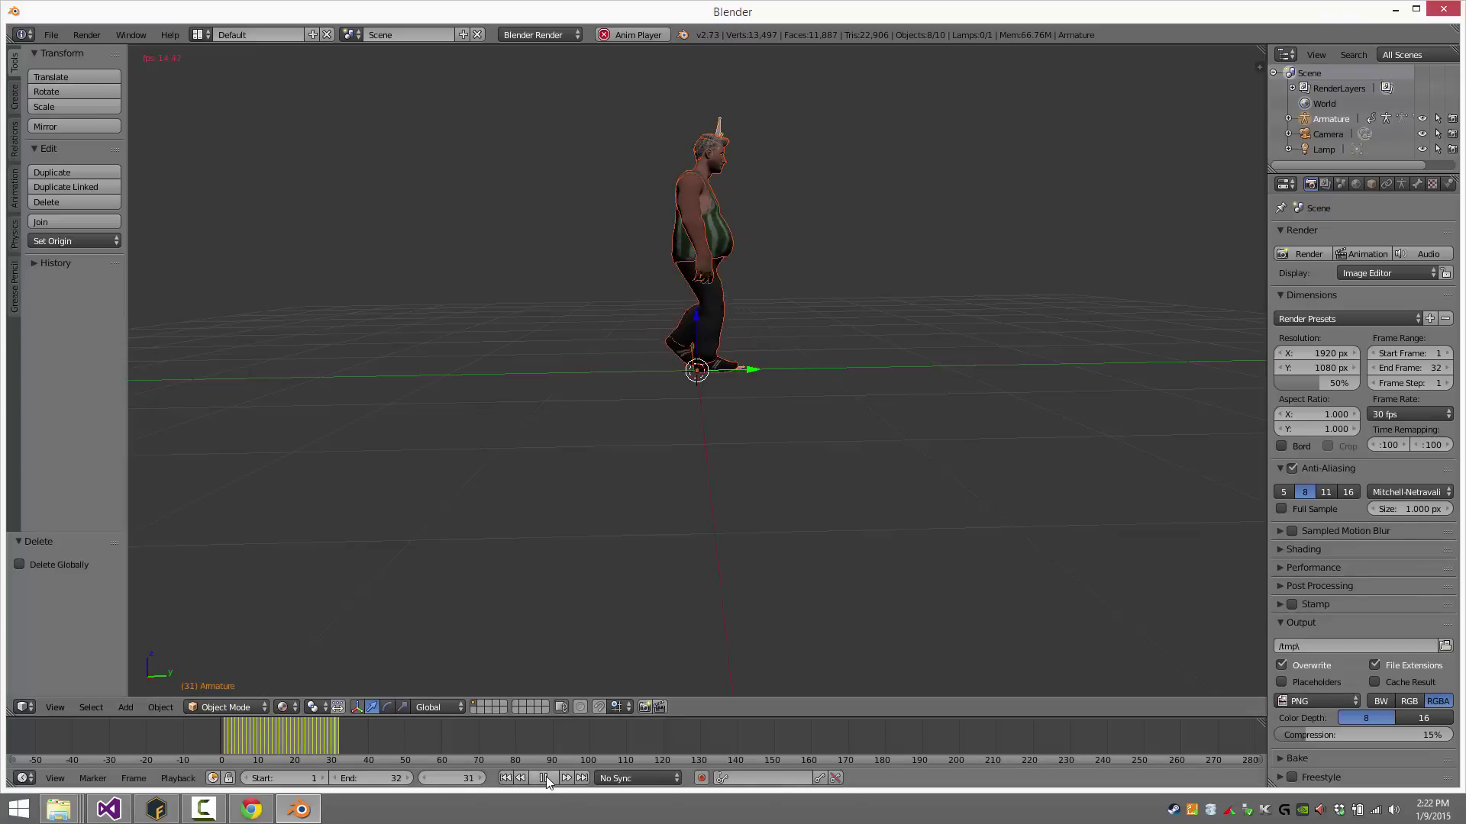
Stop playback and switch the viewport to Solid shading
key("alt+a")
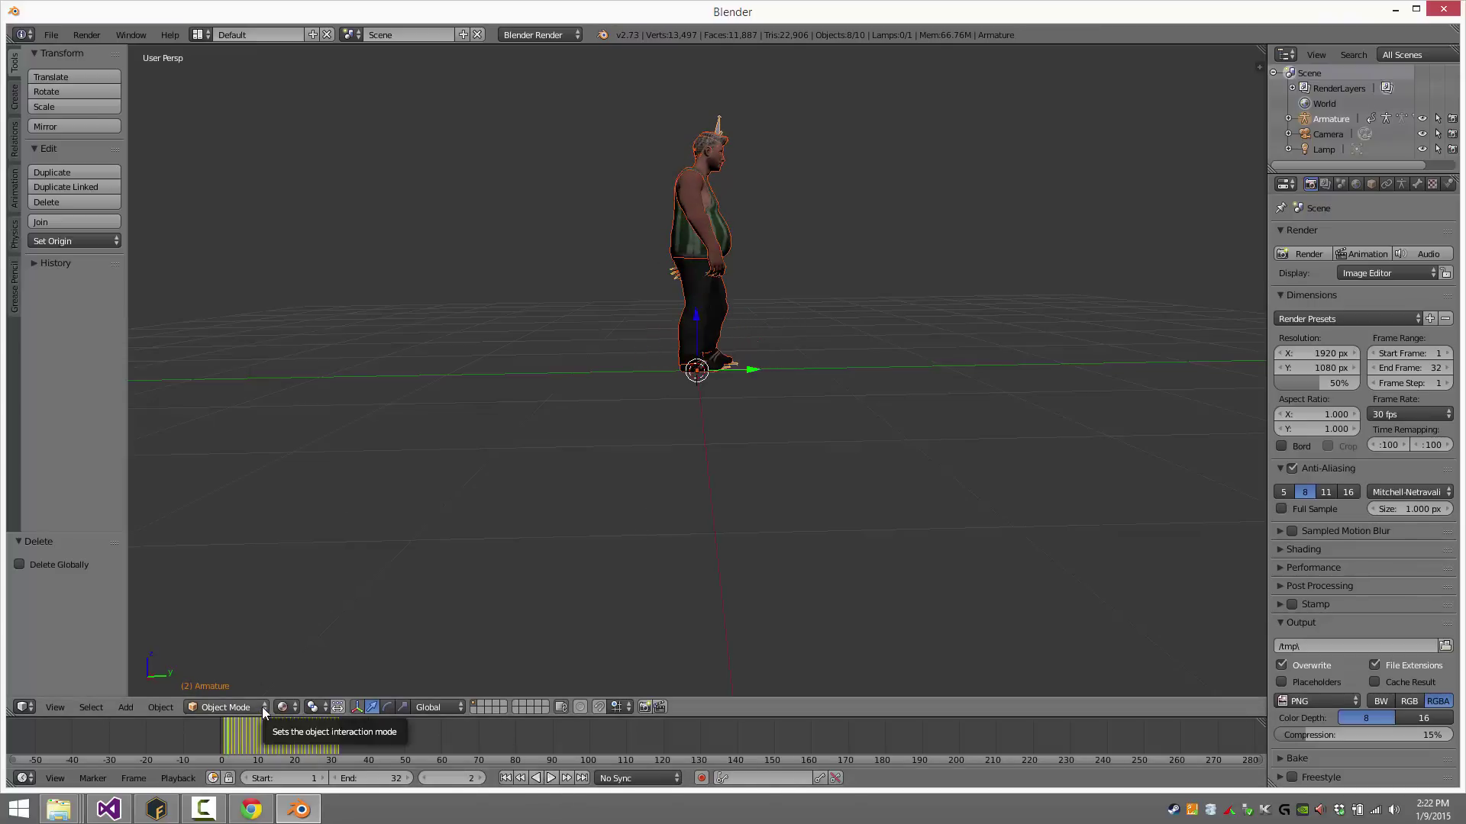
left_click(287, 707)
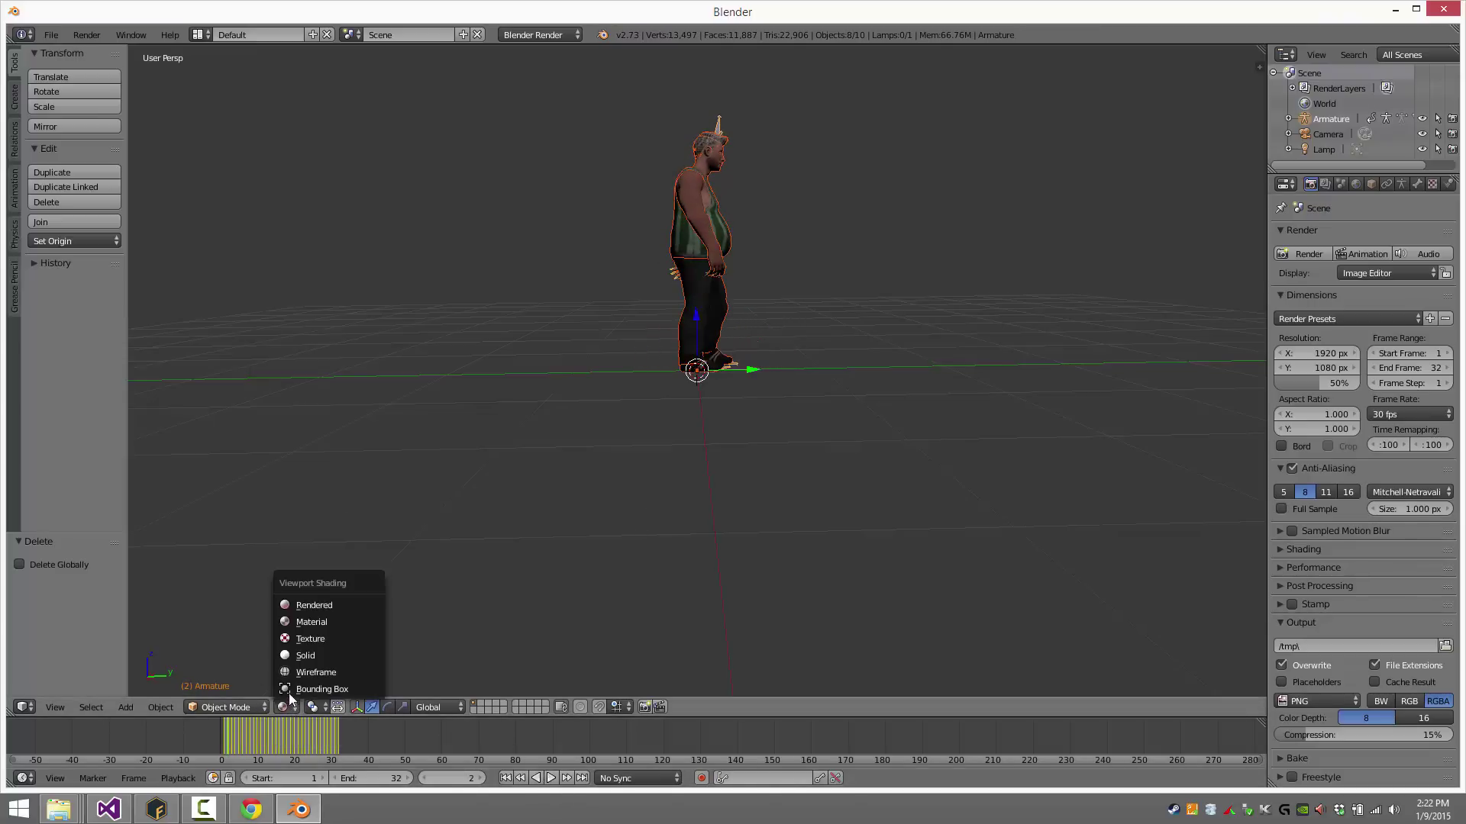
left_click(305, 655)
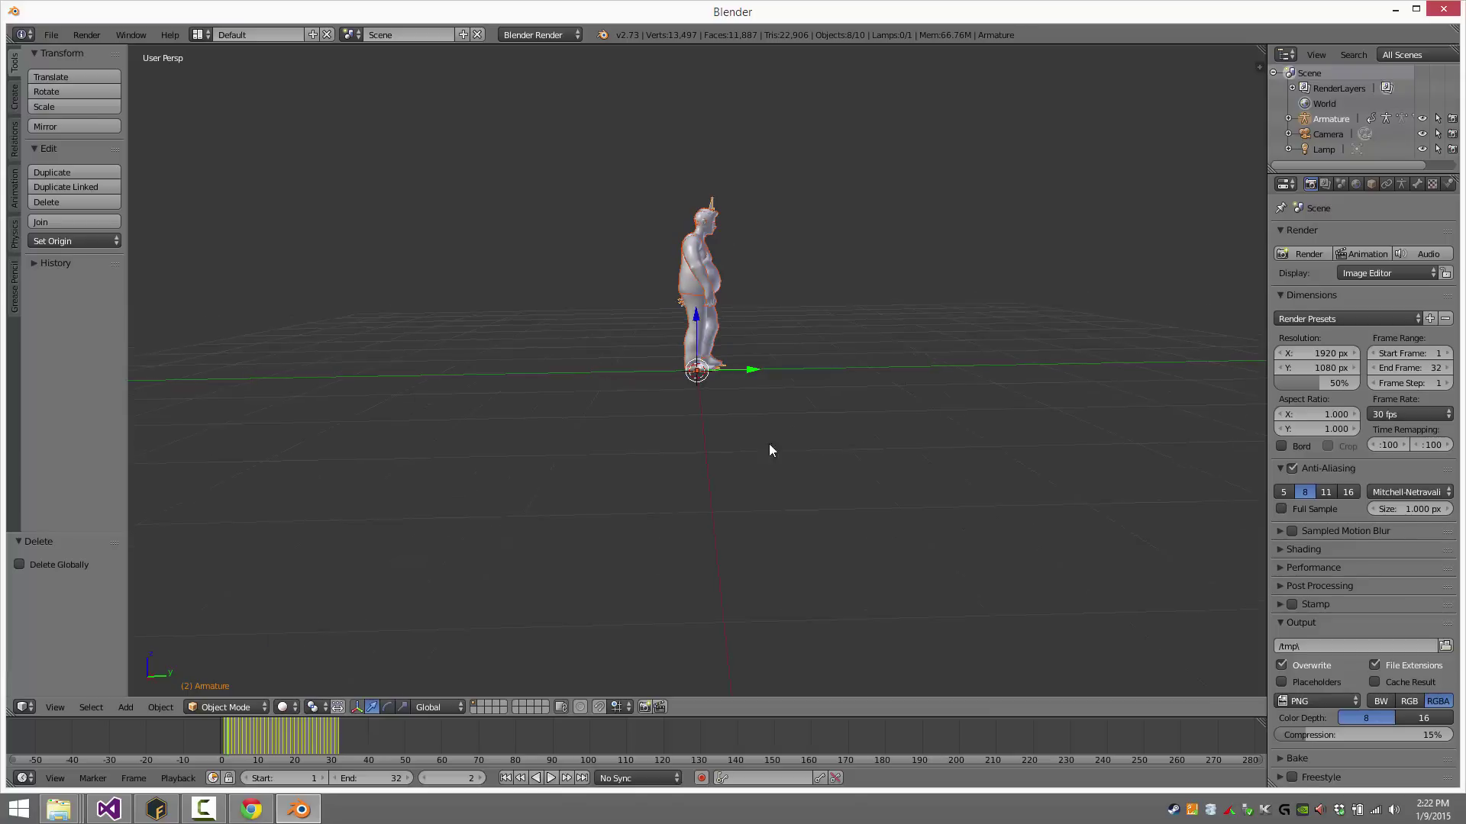
middle_click_drag(759, 455, 590, 474)
Select the camera, enable Lock Camera to View, and frame the character side-on through it
right_click(439, 133)
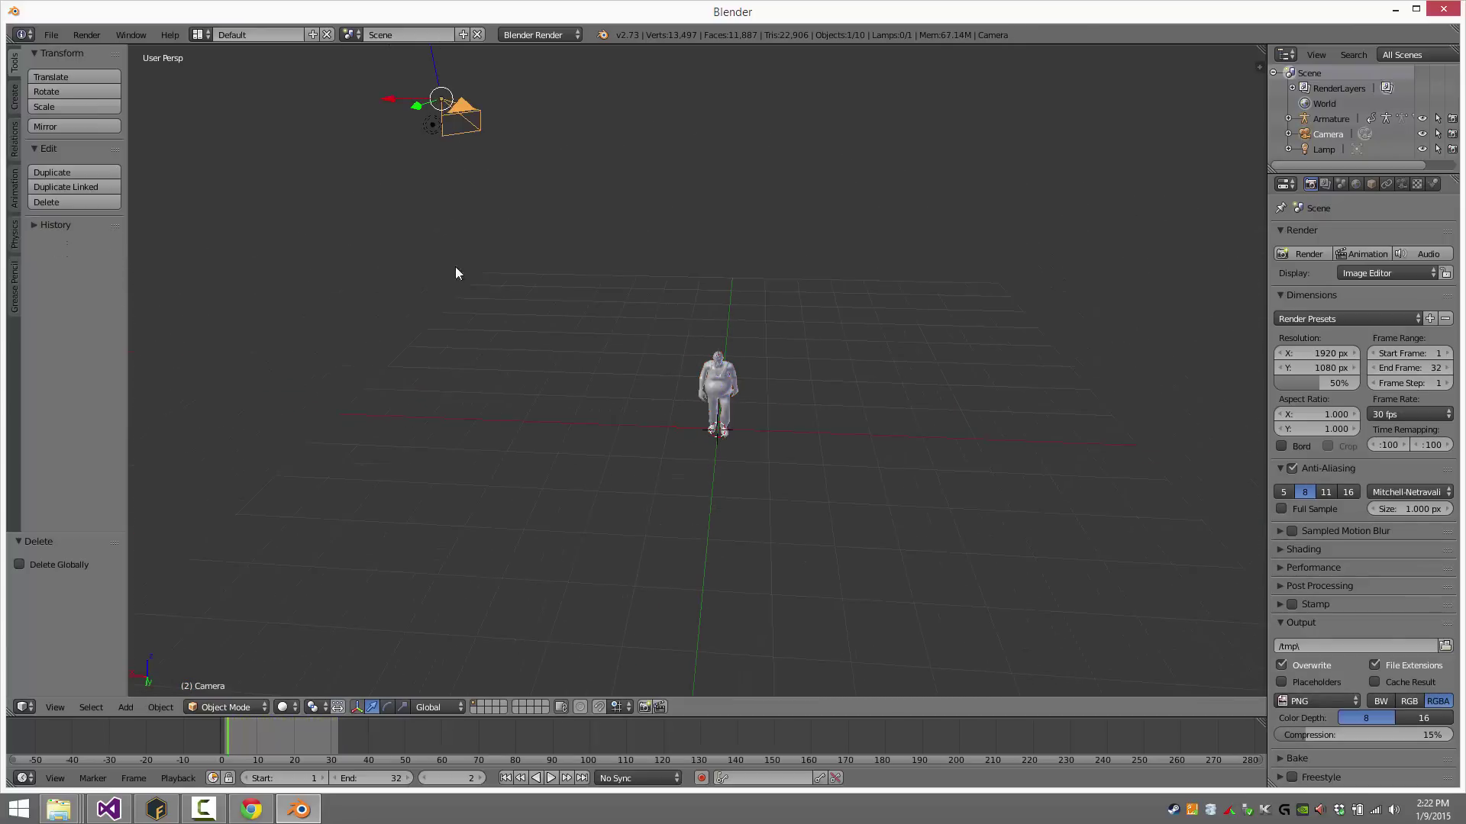
middle_click_drag(461, 308, 576, 379)
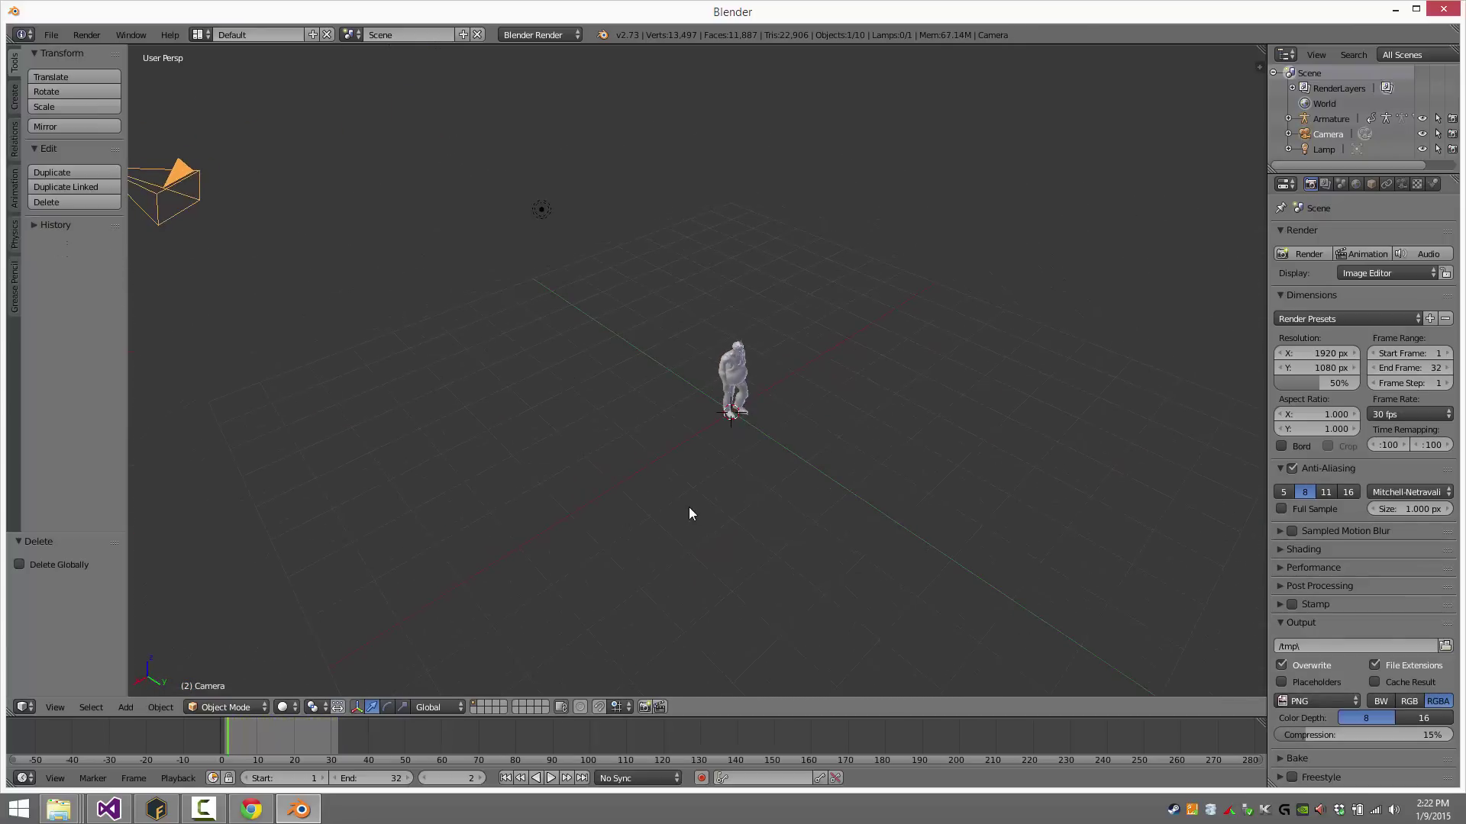
key("n")
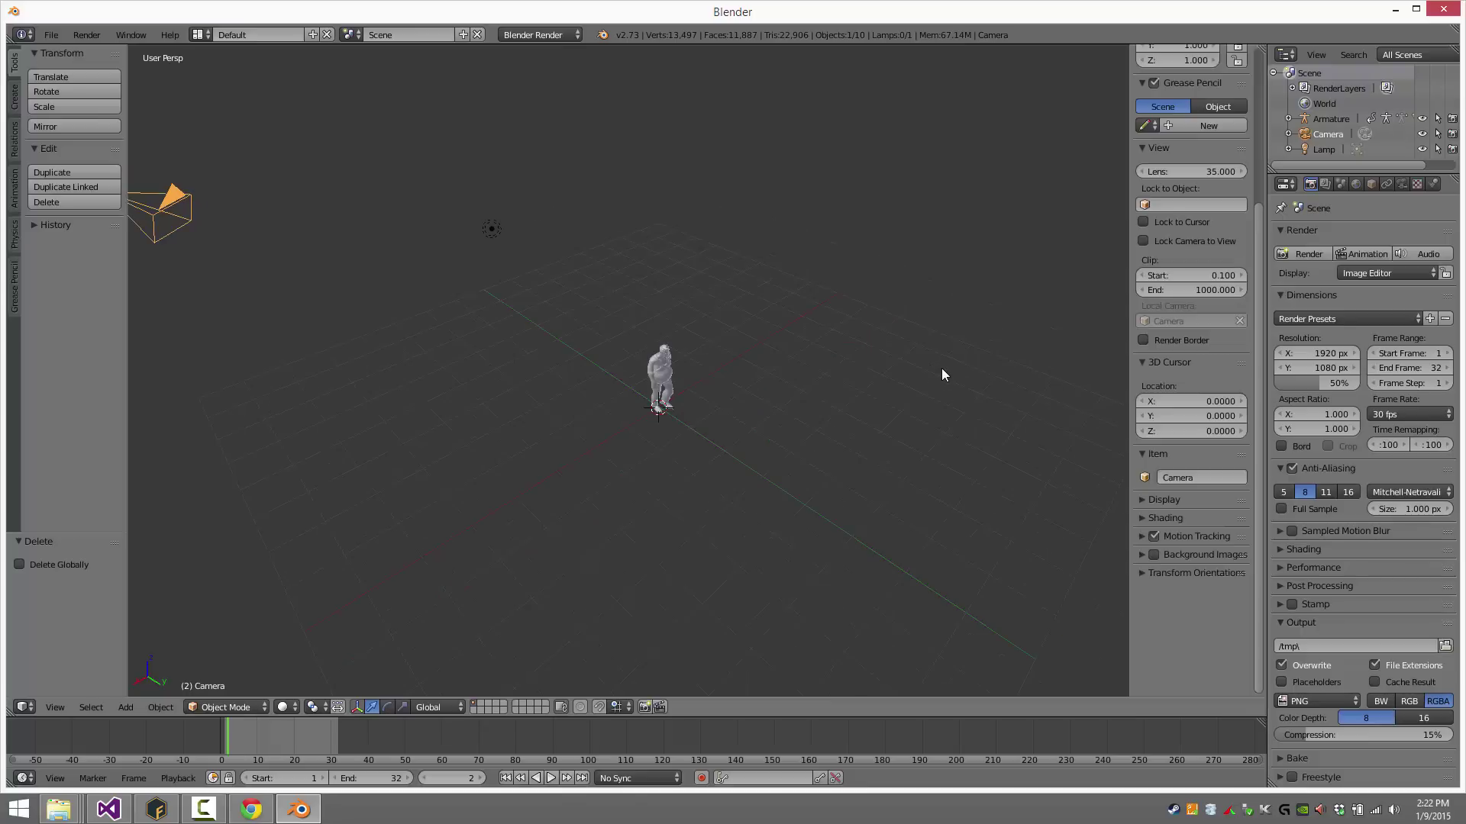
left_click(1143, 241)
key("KP_0")
middle_click_drag(750, 434, 689, 373)
scroll(665, 423, "up", 4)
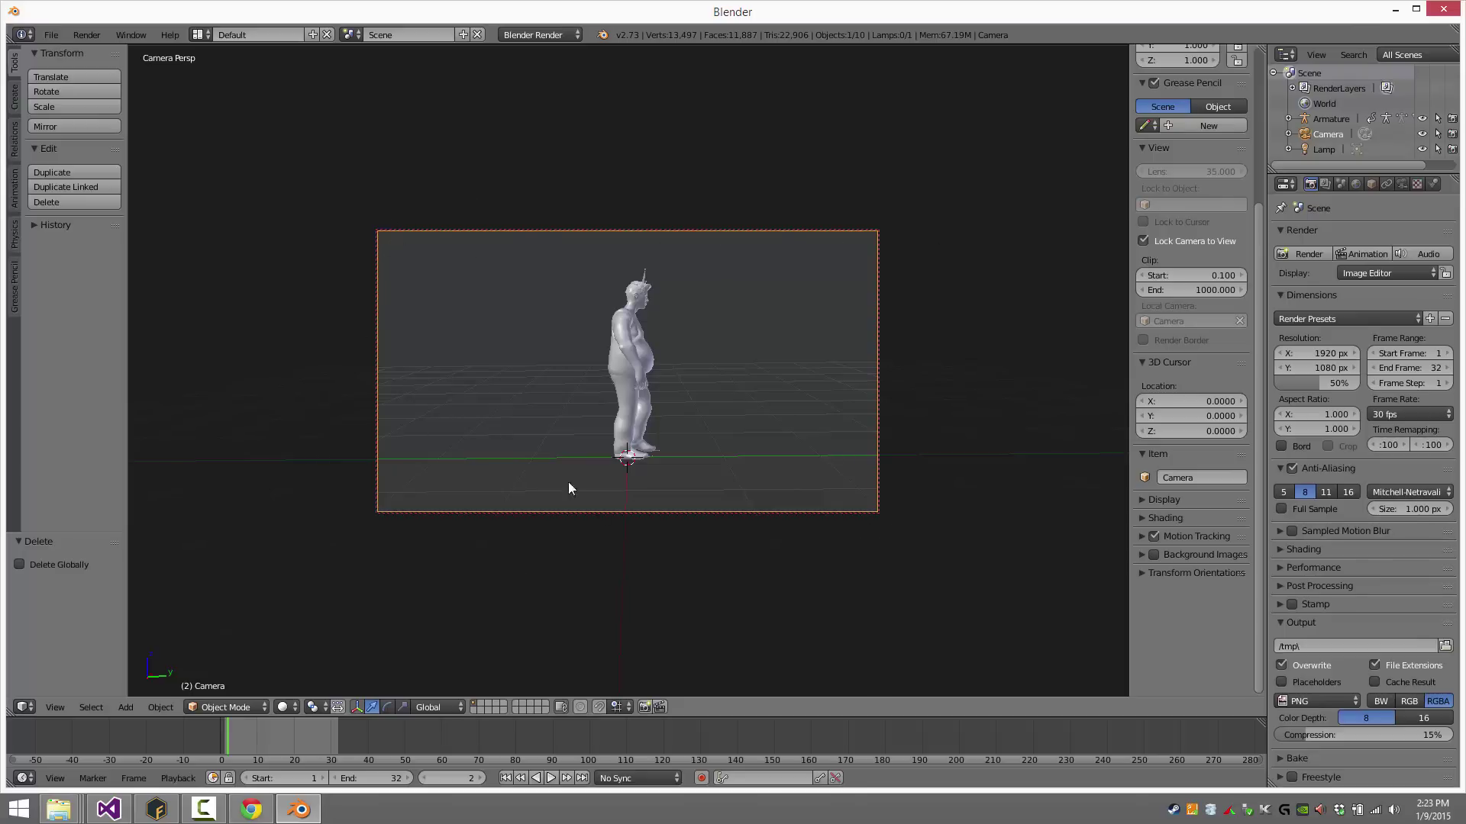
left_click(1335, 367)
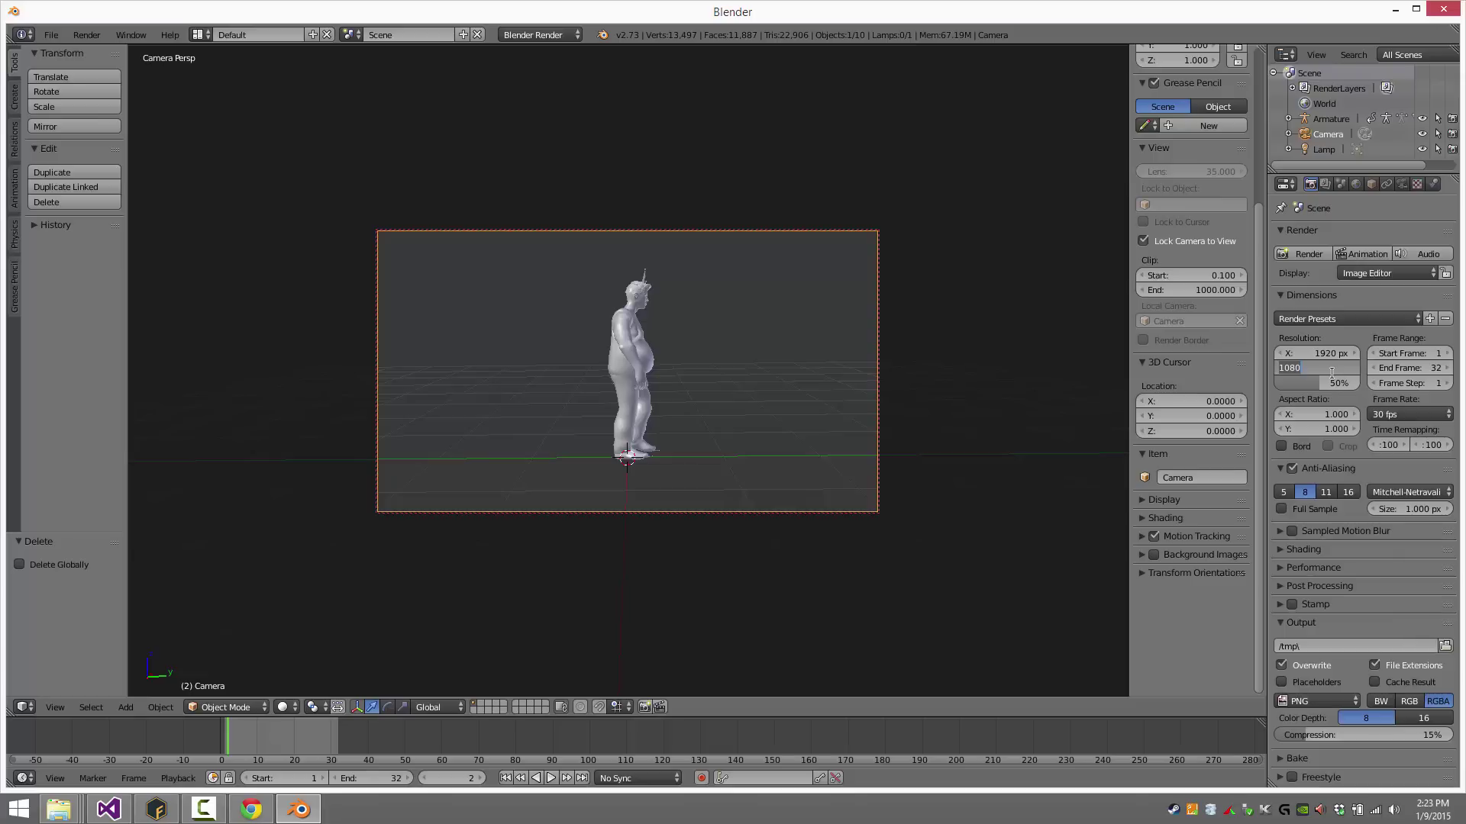
Set the render resolution to 128 × 256 px
type("256")
key("Return")
left_click(1325, 353)
type("128")
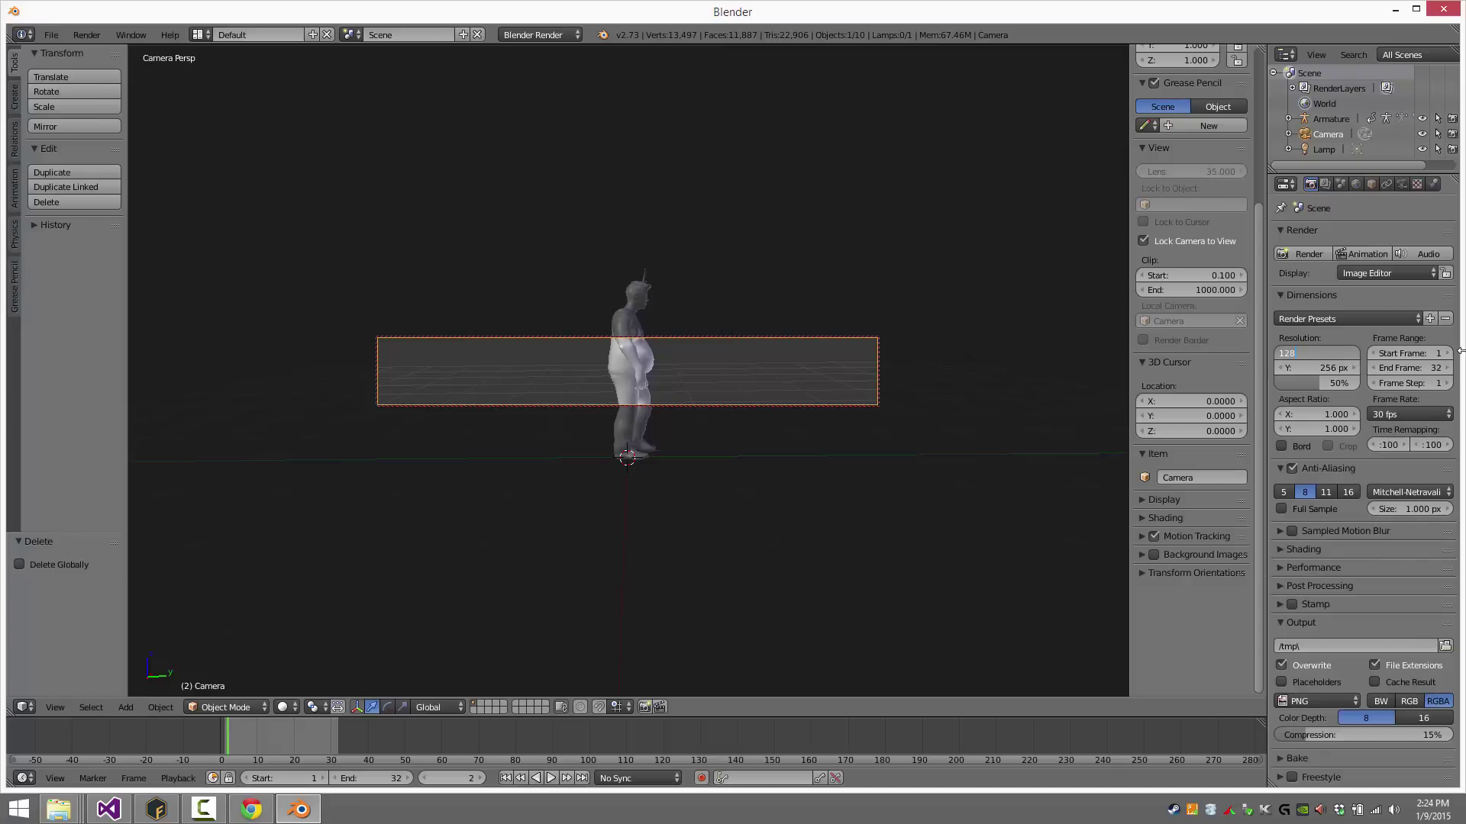
key("Return")
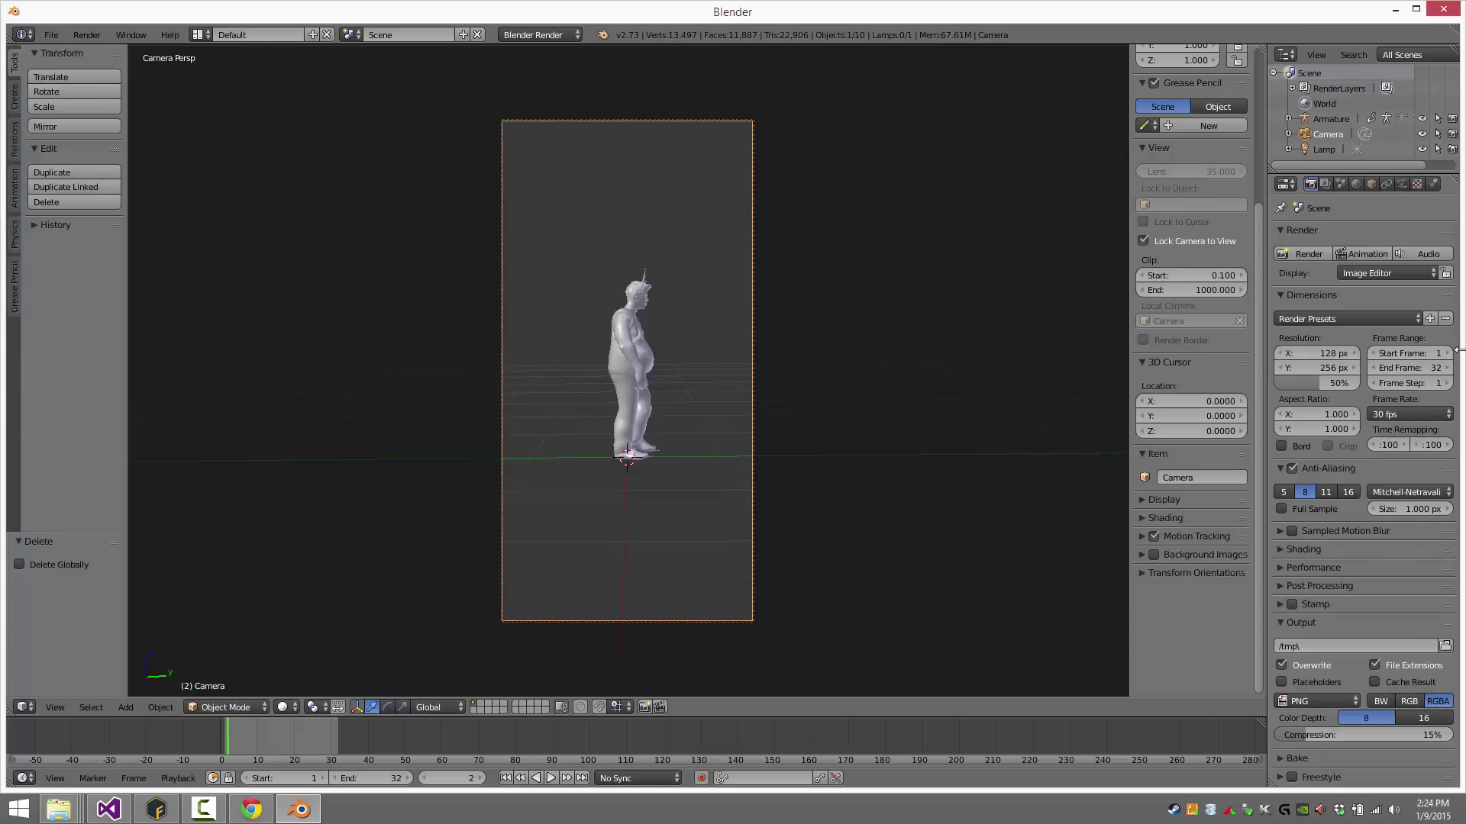
Check the walk, scrub to frame 11, and zoom the camera in until the character fills the frame
left_click(551, 778)
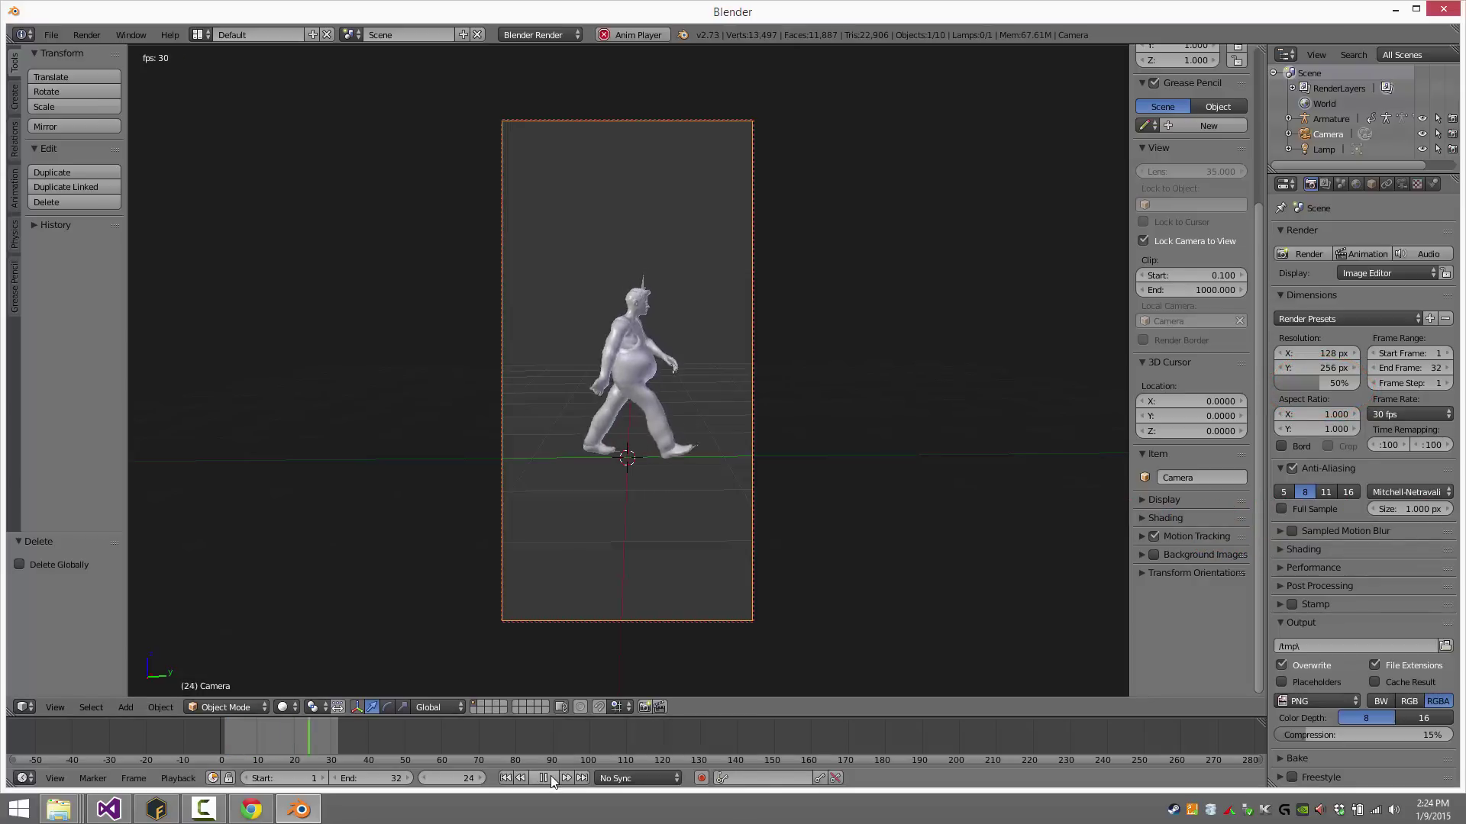
left_click(551, 778)
left_click(551, 778)
left_click(551, 778)
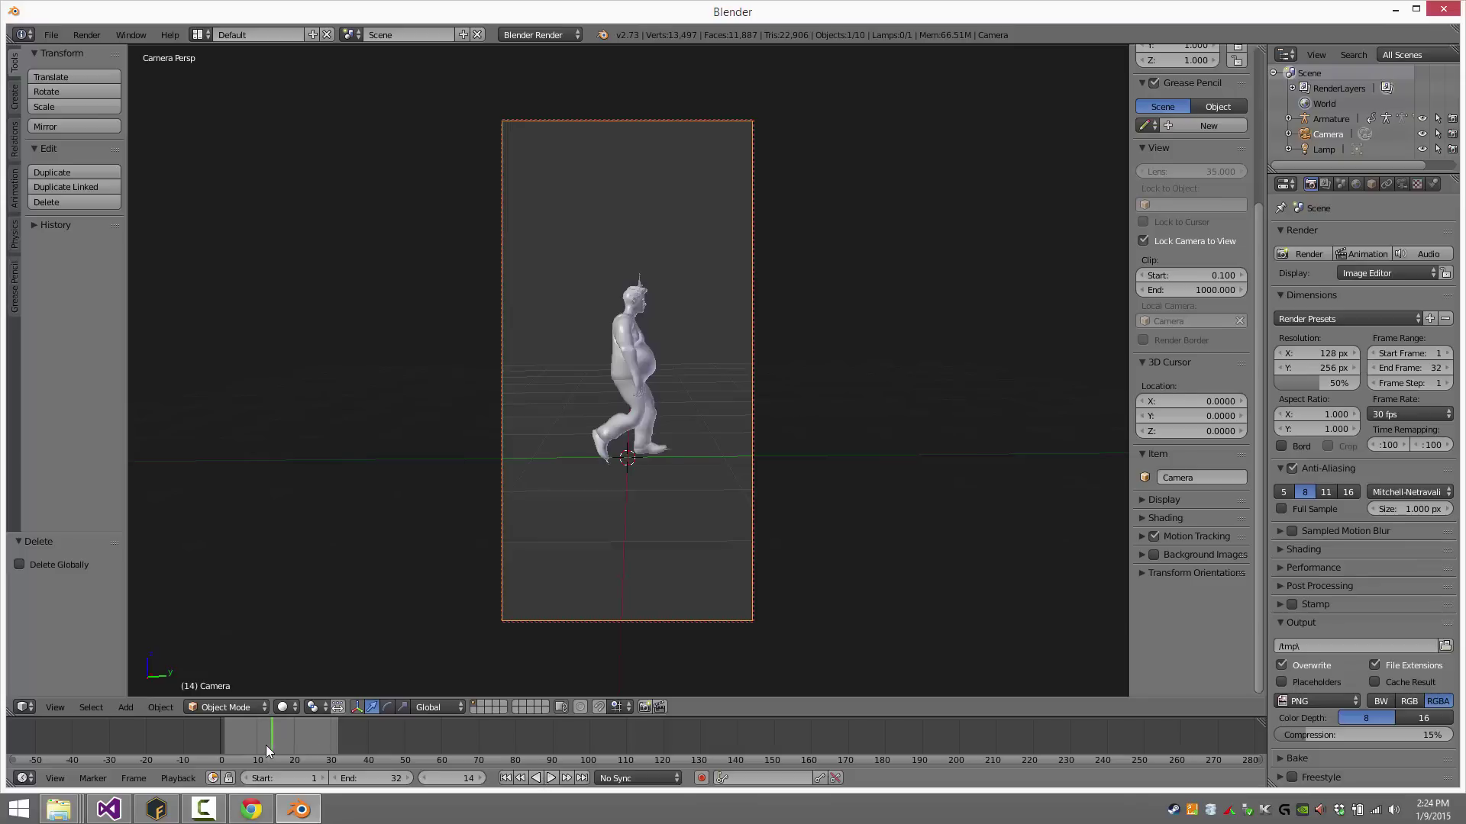
left_click_drag(266, 745, 262, 745)
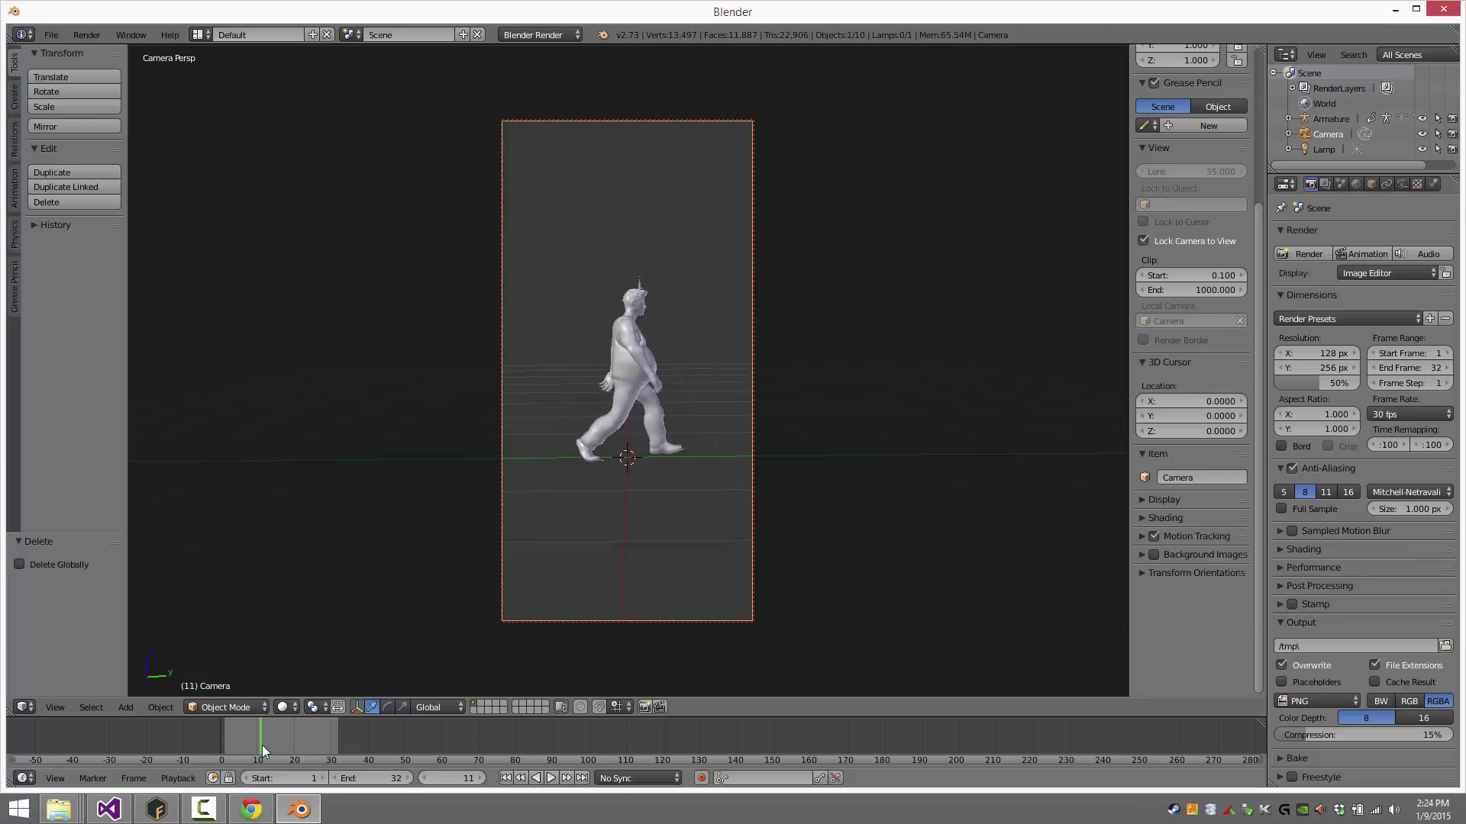
scroll(791, 538, "up", 3)
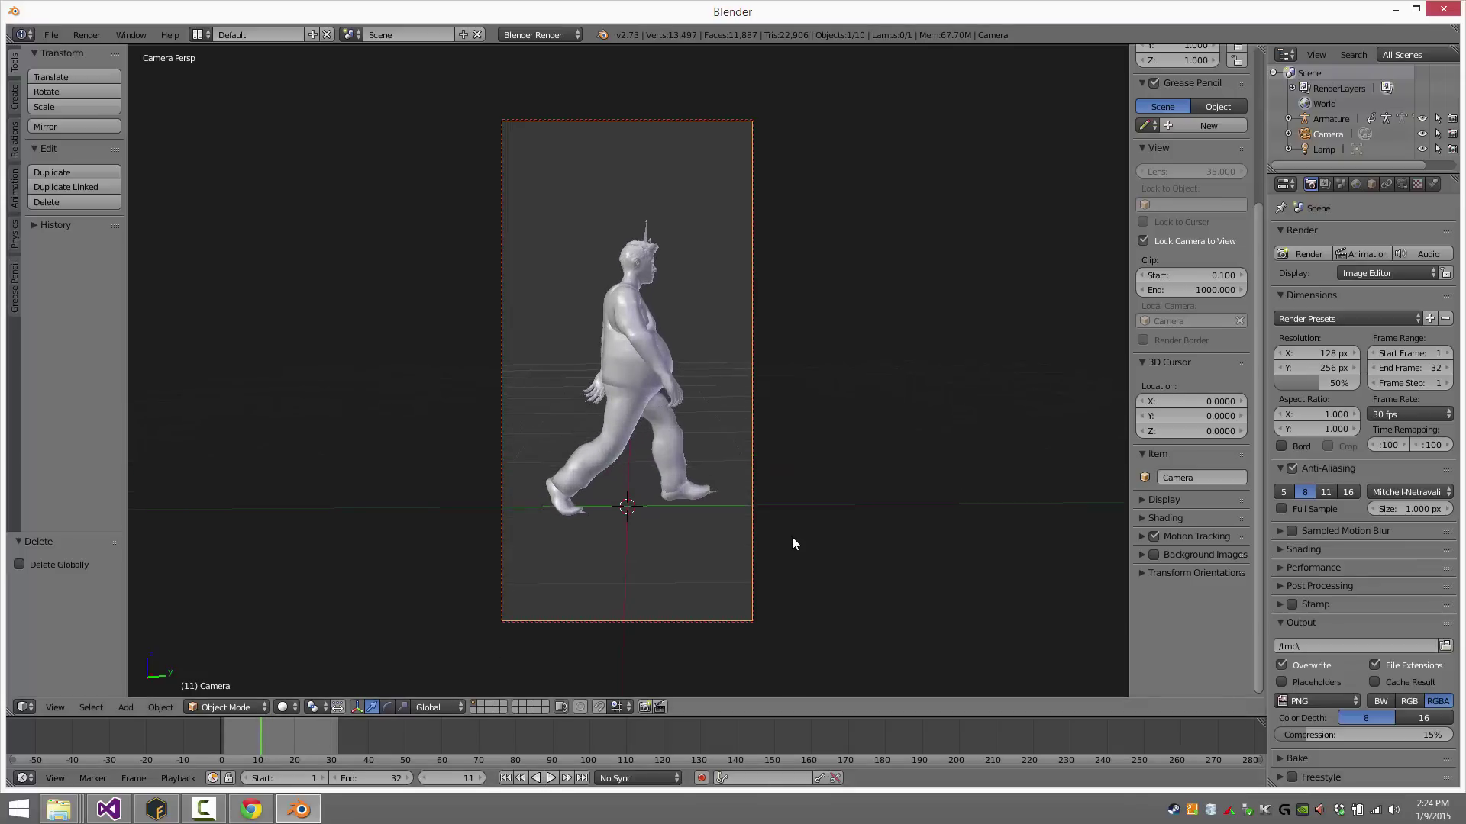
scroll(667, 449, "up", 3)
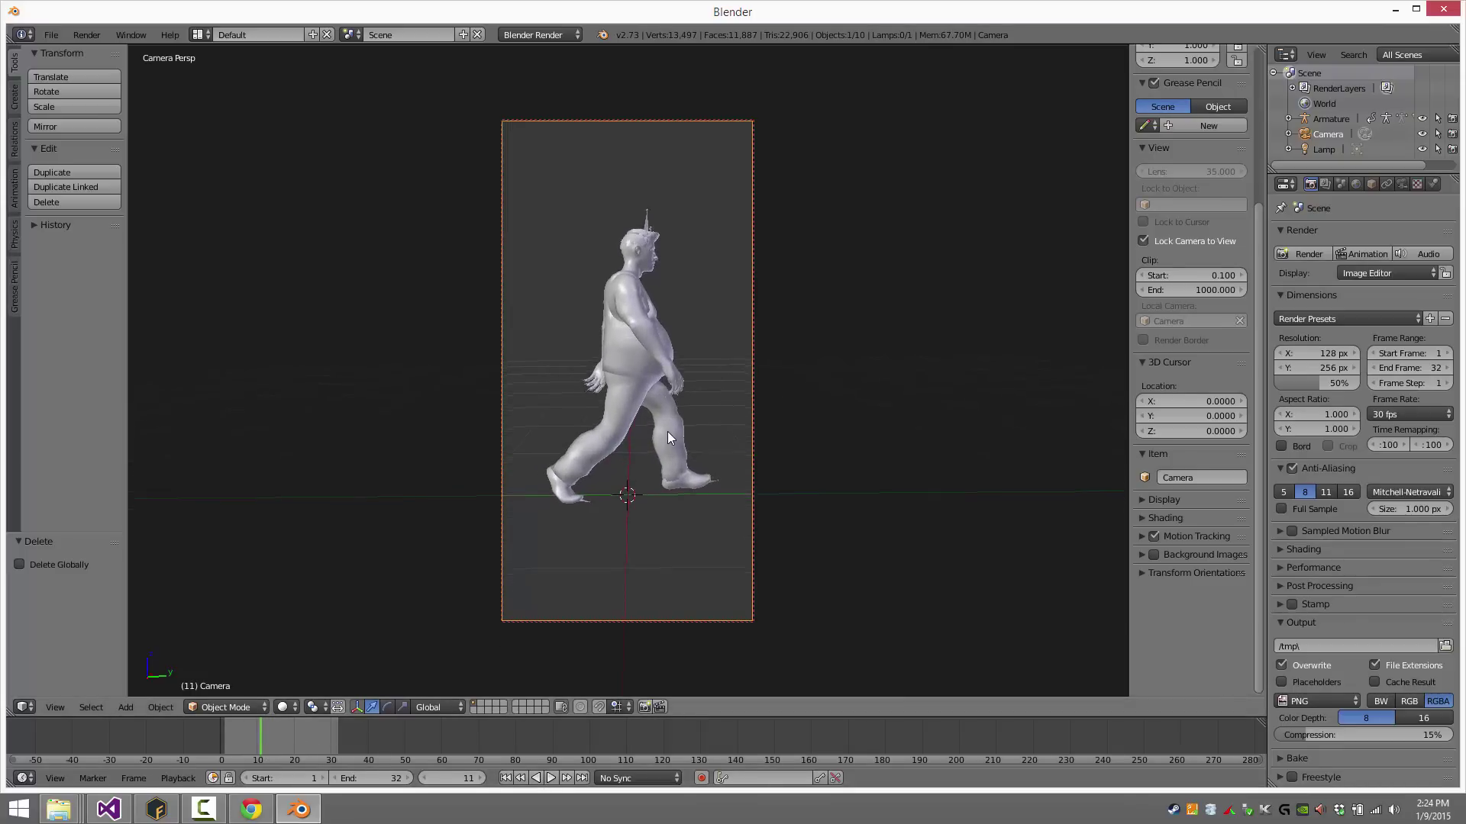
scroll(666, 421, "up", 2)
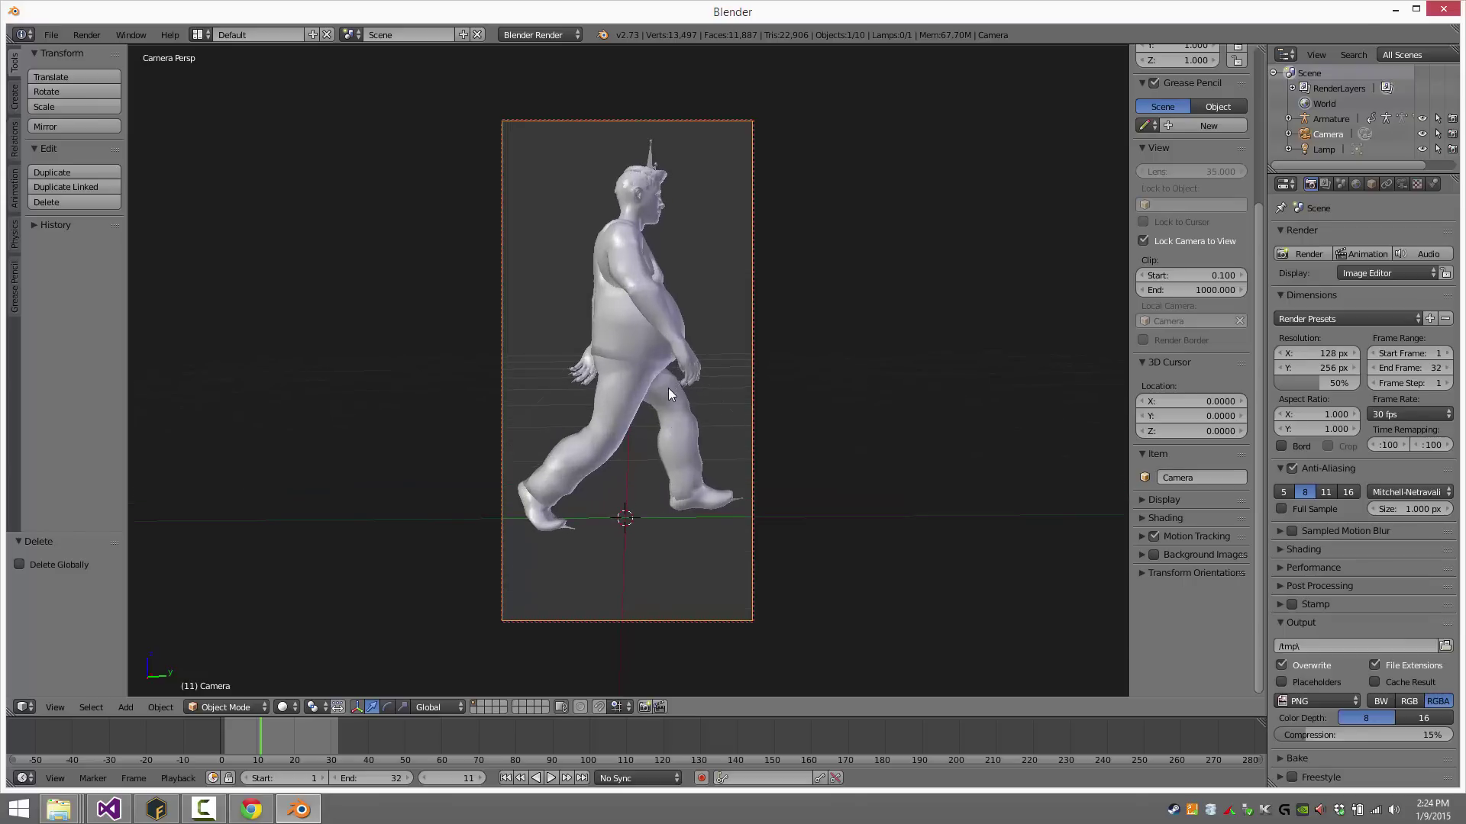
scroll(667, 392, "up", 2)
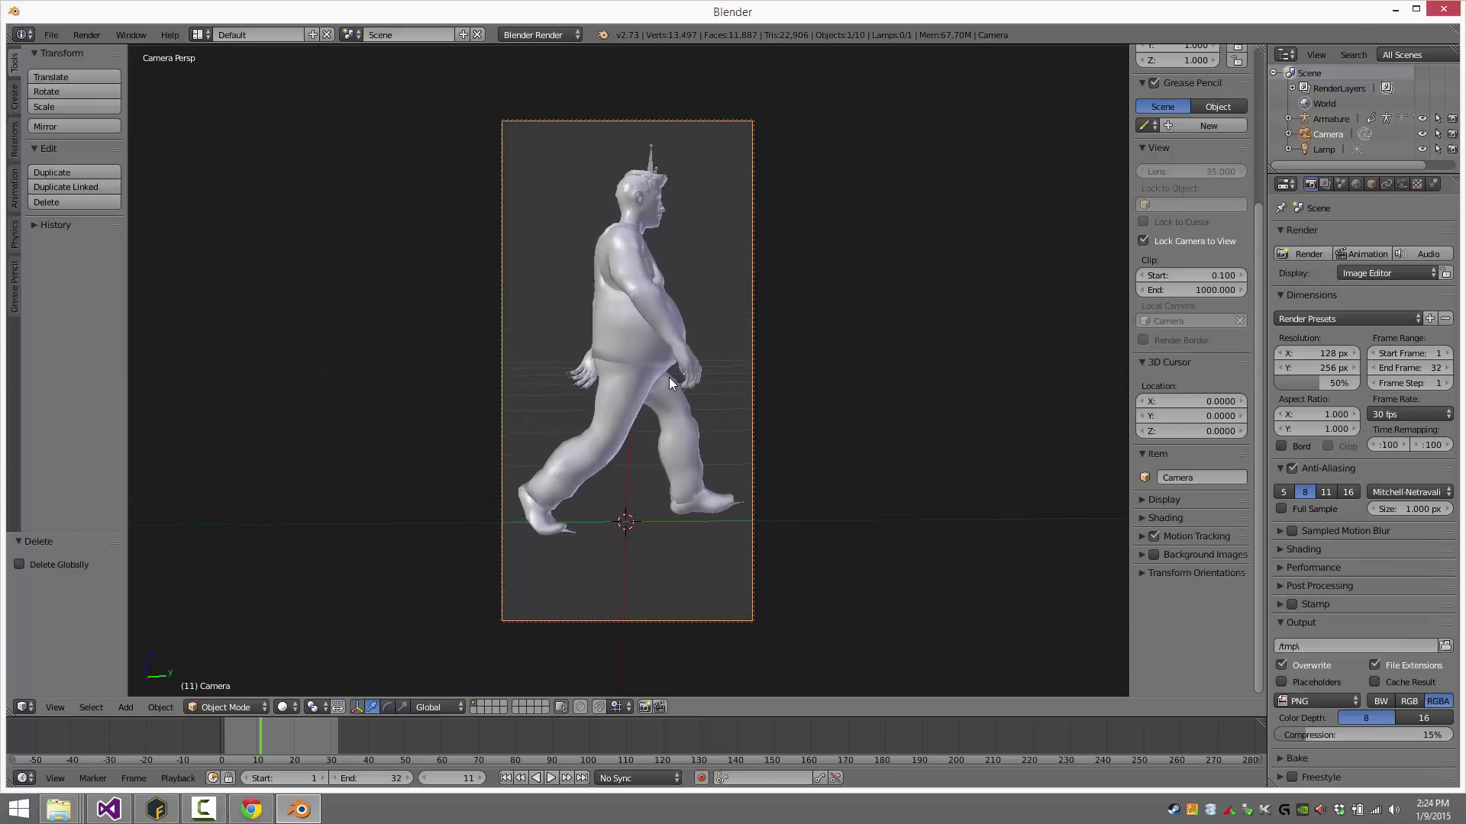
scroll(669, 382, "up", 3)
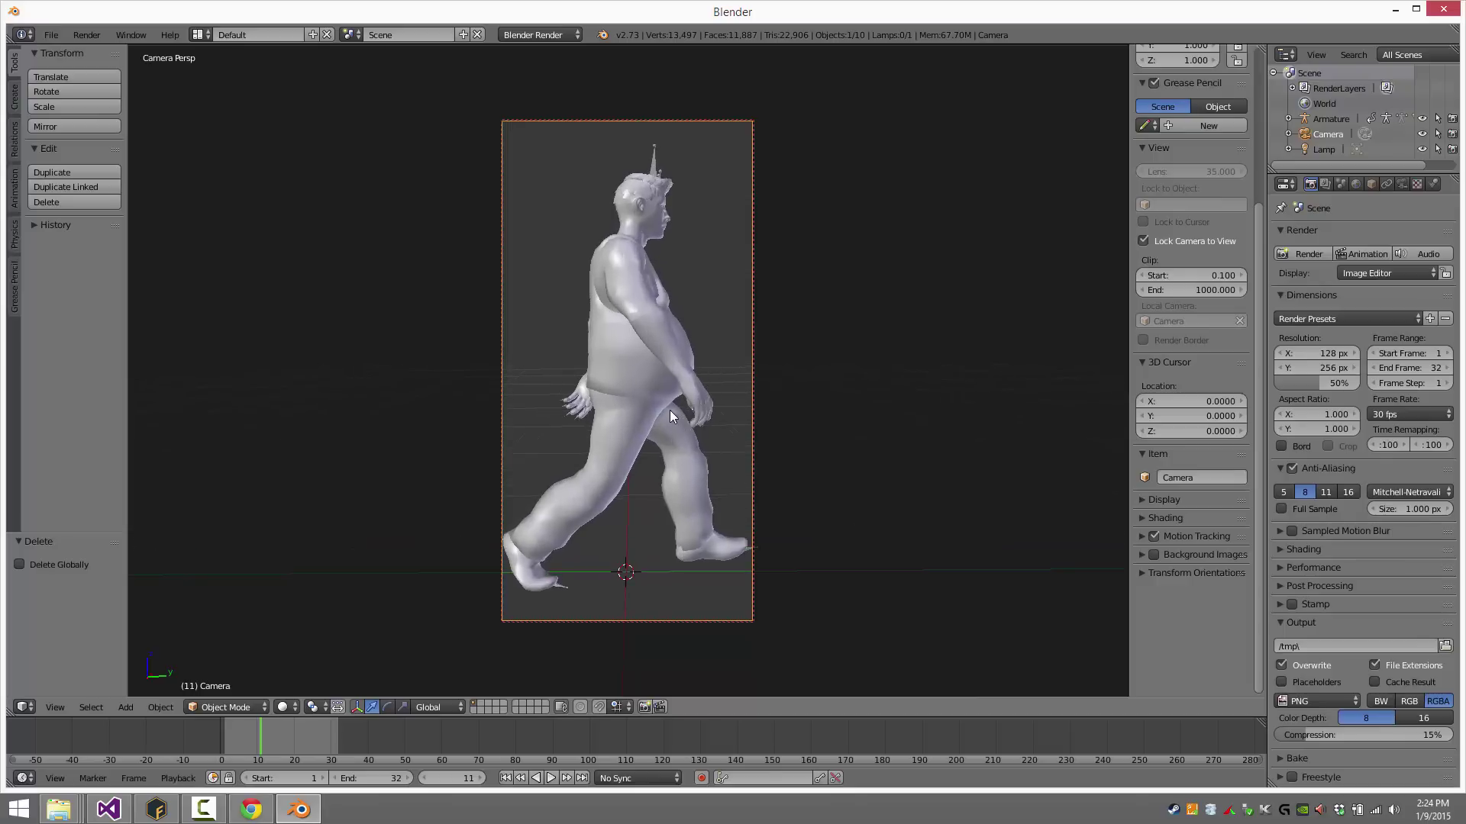
Play the walk, then tilt and zoom the camera view to reframe the character
left_click(551, 778)
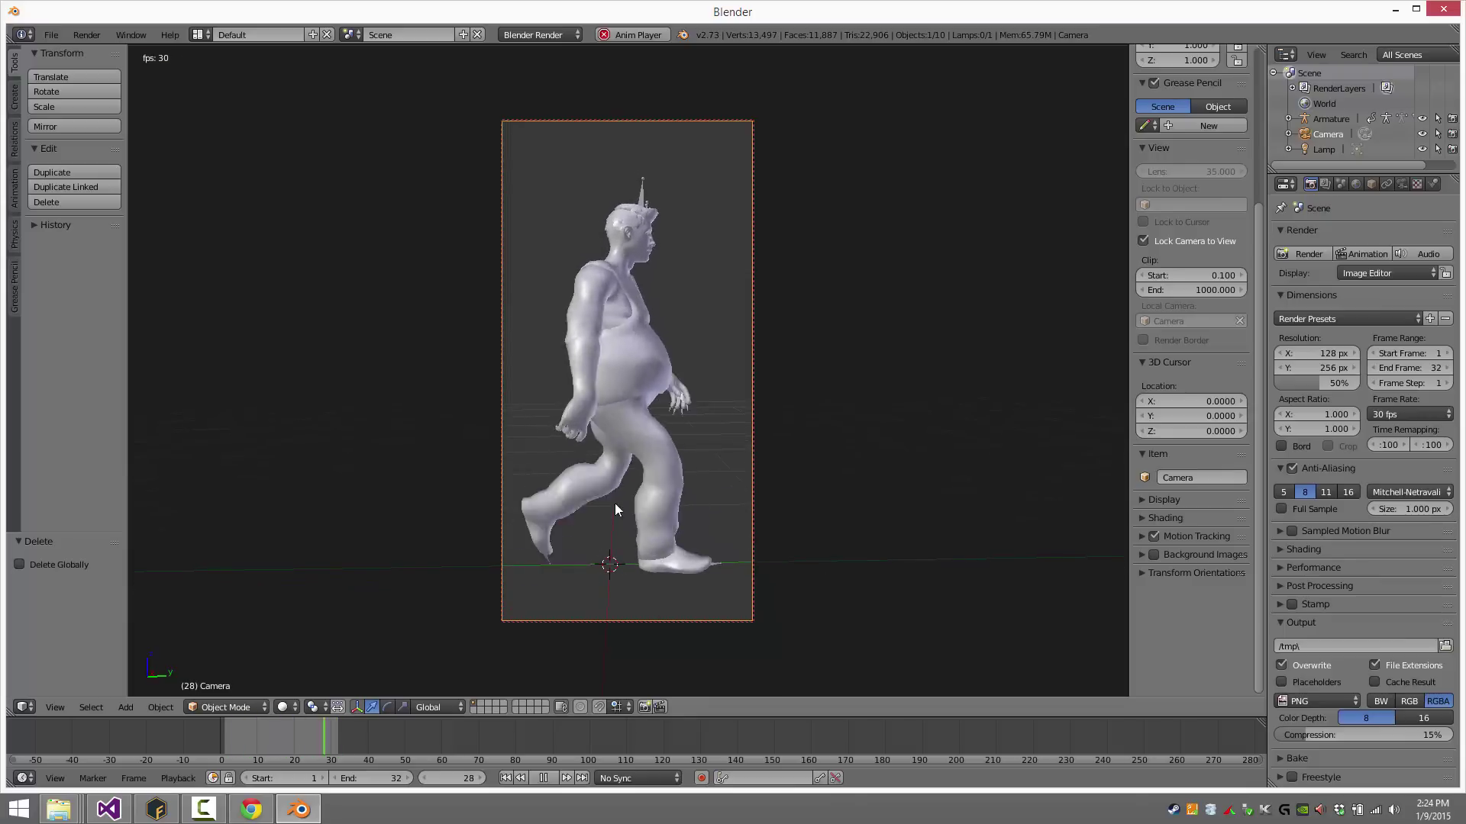
left_click(543, 778)
left_click(541, 778)
left_click(541, 778)
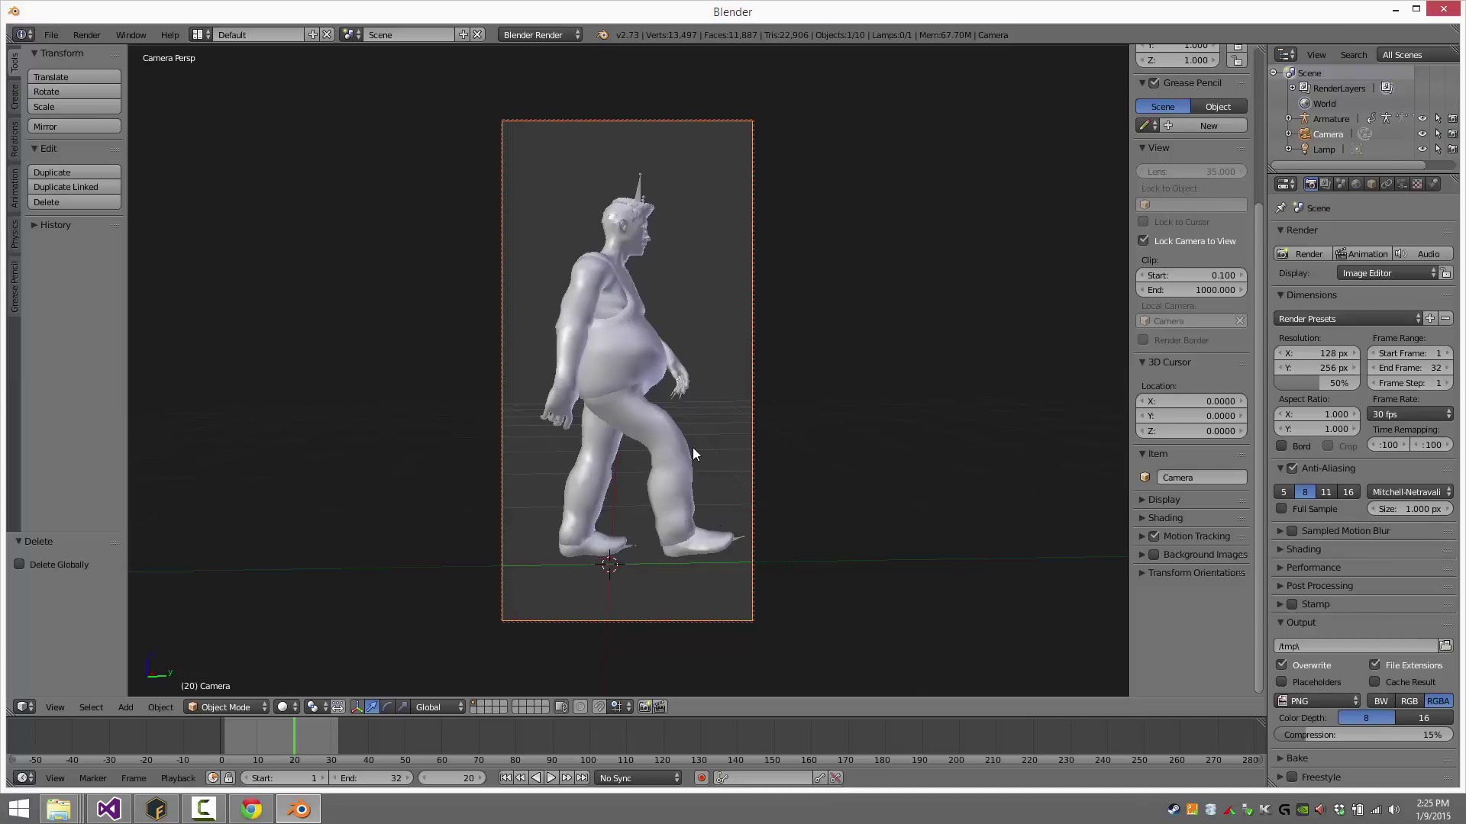
mouse_move(688, 446)
middle_mouse_down()
mouse_move(677, 424)
mouse_move(670, 452)
middle_mouse_up()
scroll(690, 432, "up", 1)
Recheck the walk at frame 28 and orbit the camera slightly to centre the character
left_click(552, 777)
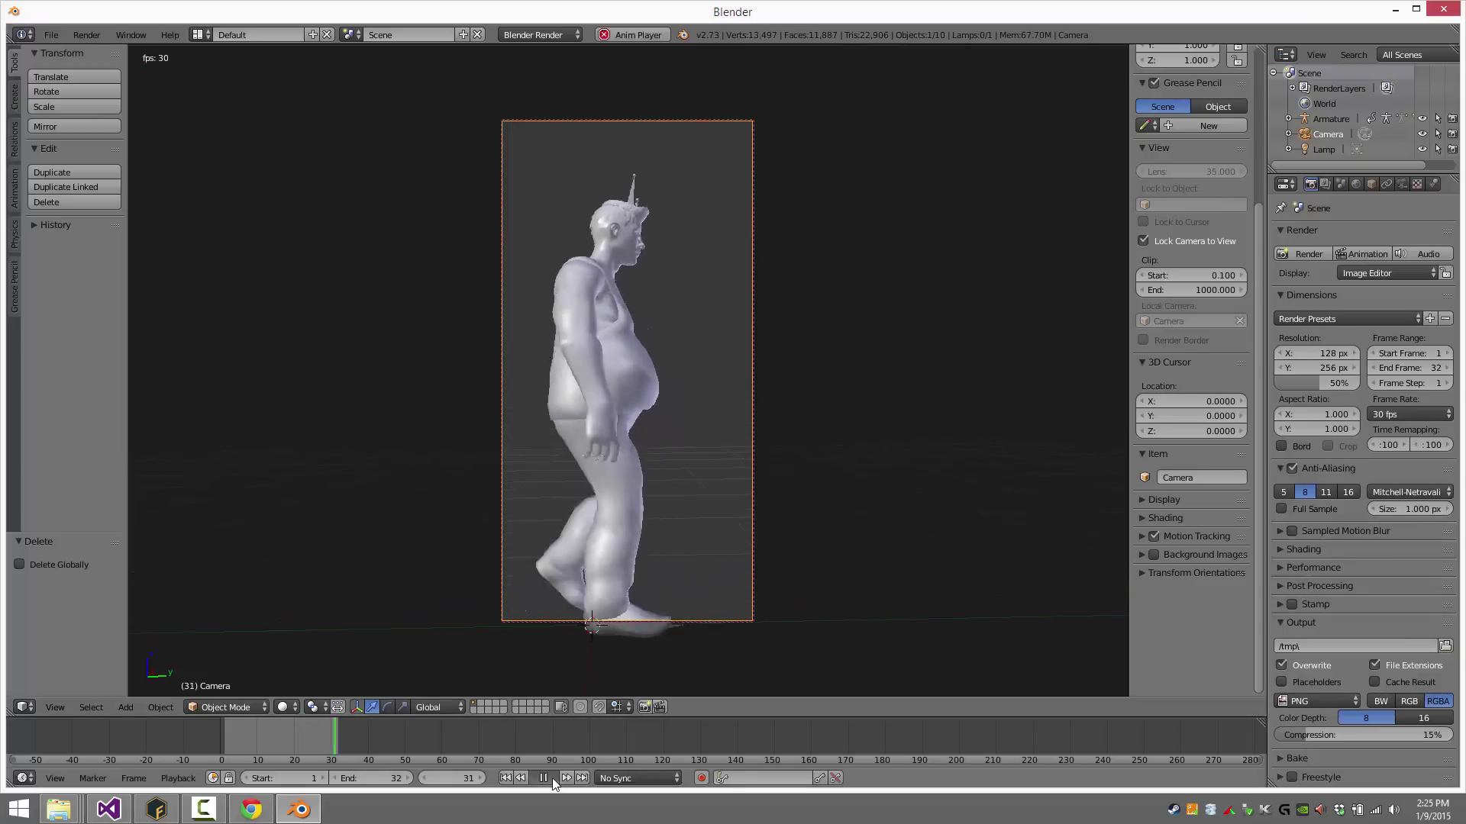
left_click(552, 778)
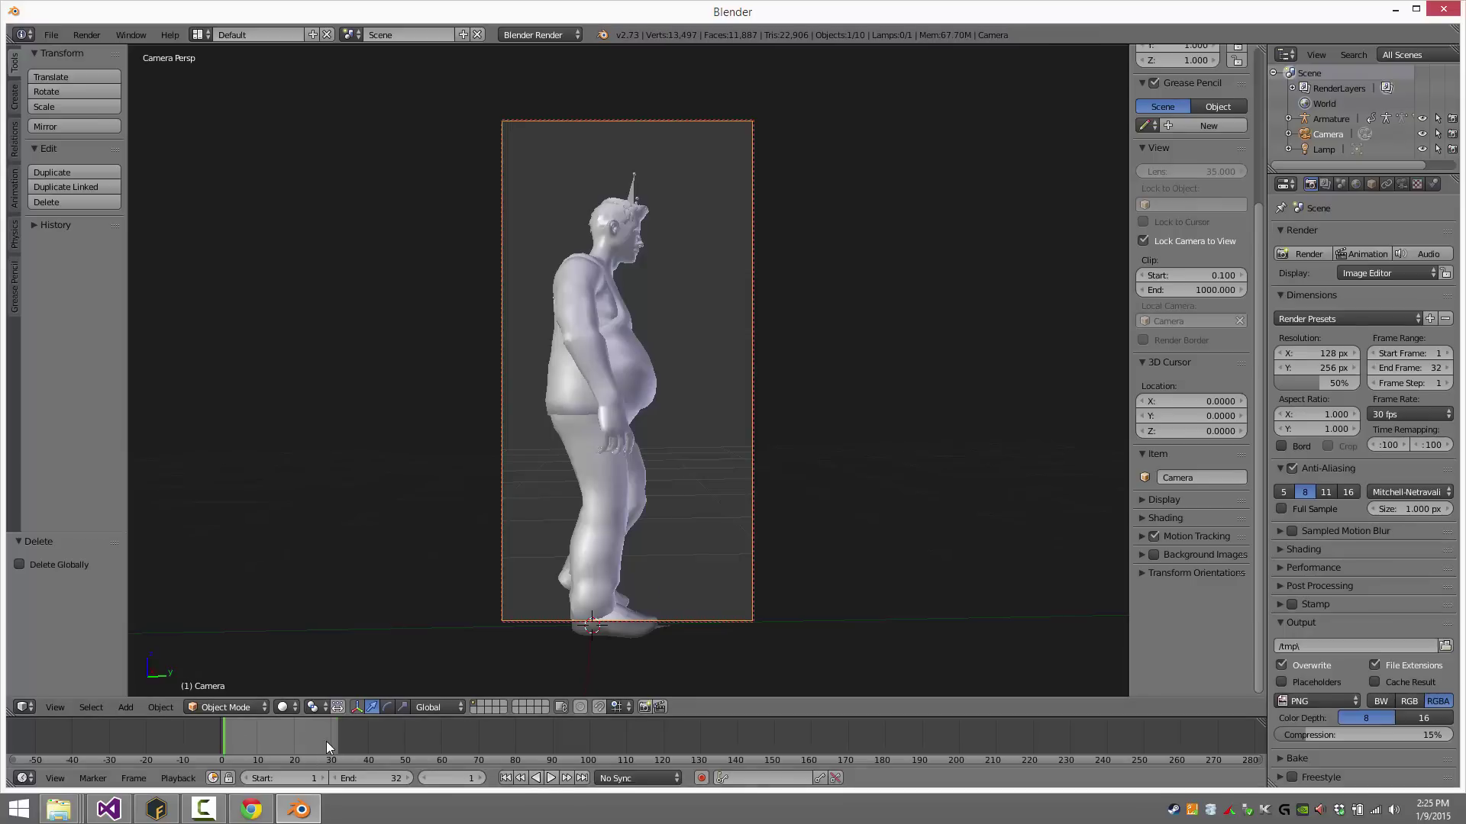
left_click_drag(327, 744, 317, 744)
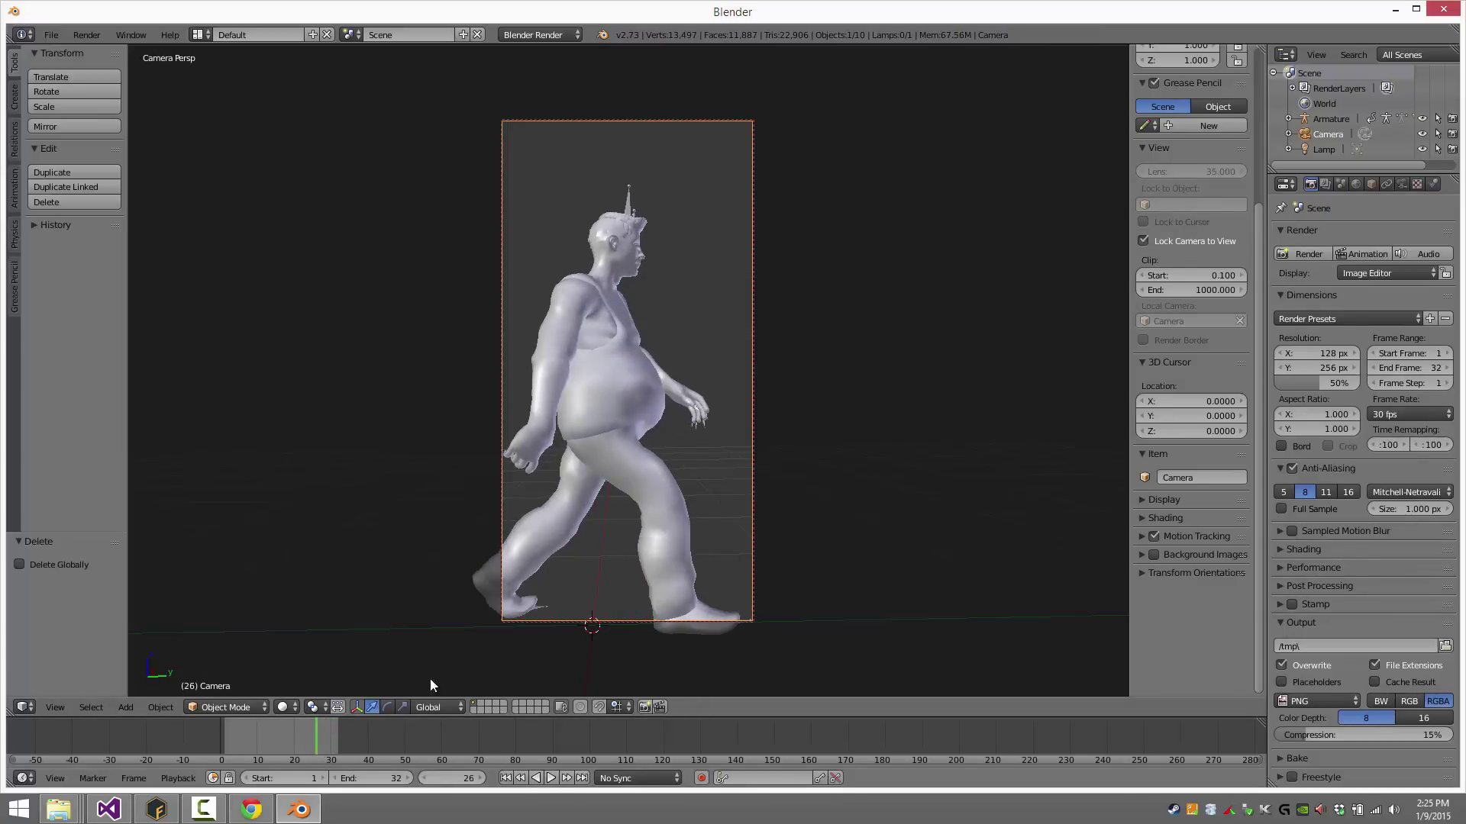
middle_click_drag(630, 510, 682, 474)
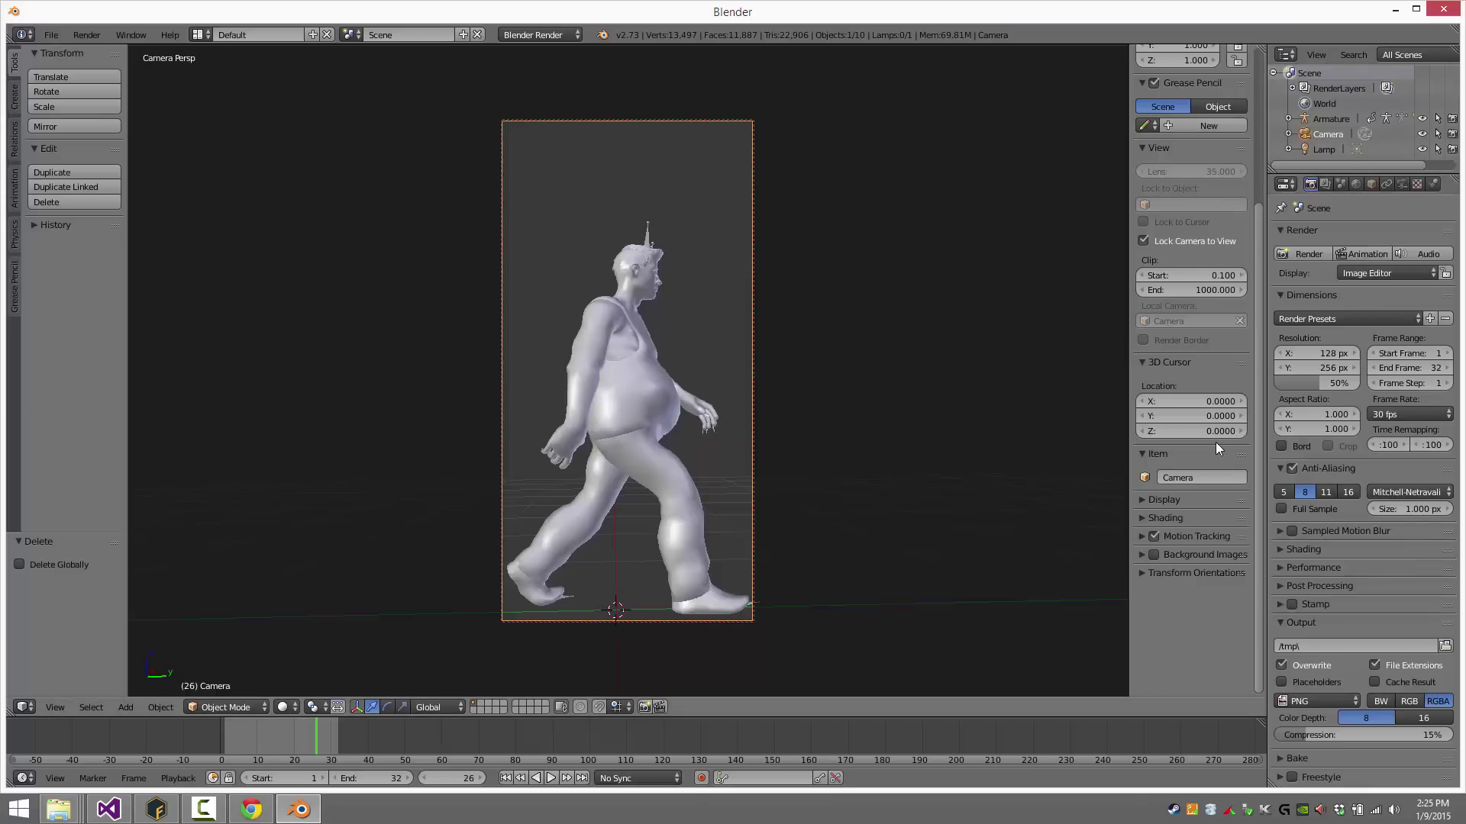
While the walk plays, change the render Shading alpha from Sky to Transparent
left_click(551, 778)
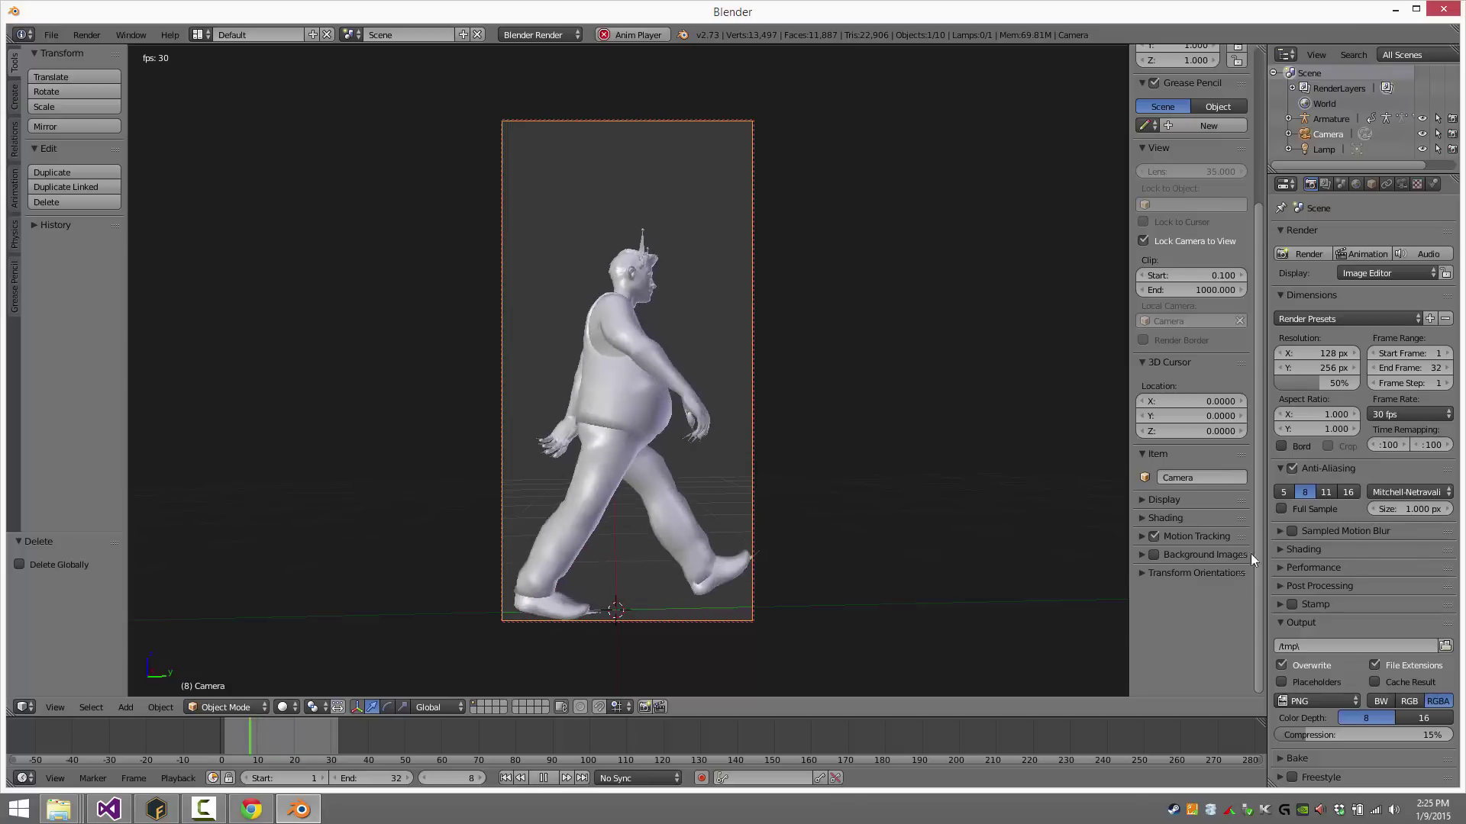
left_click(1277, 549)
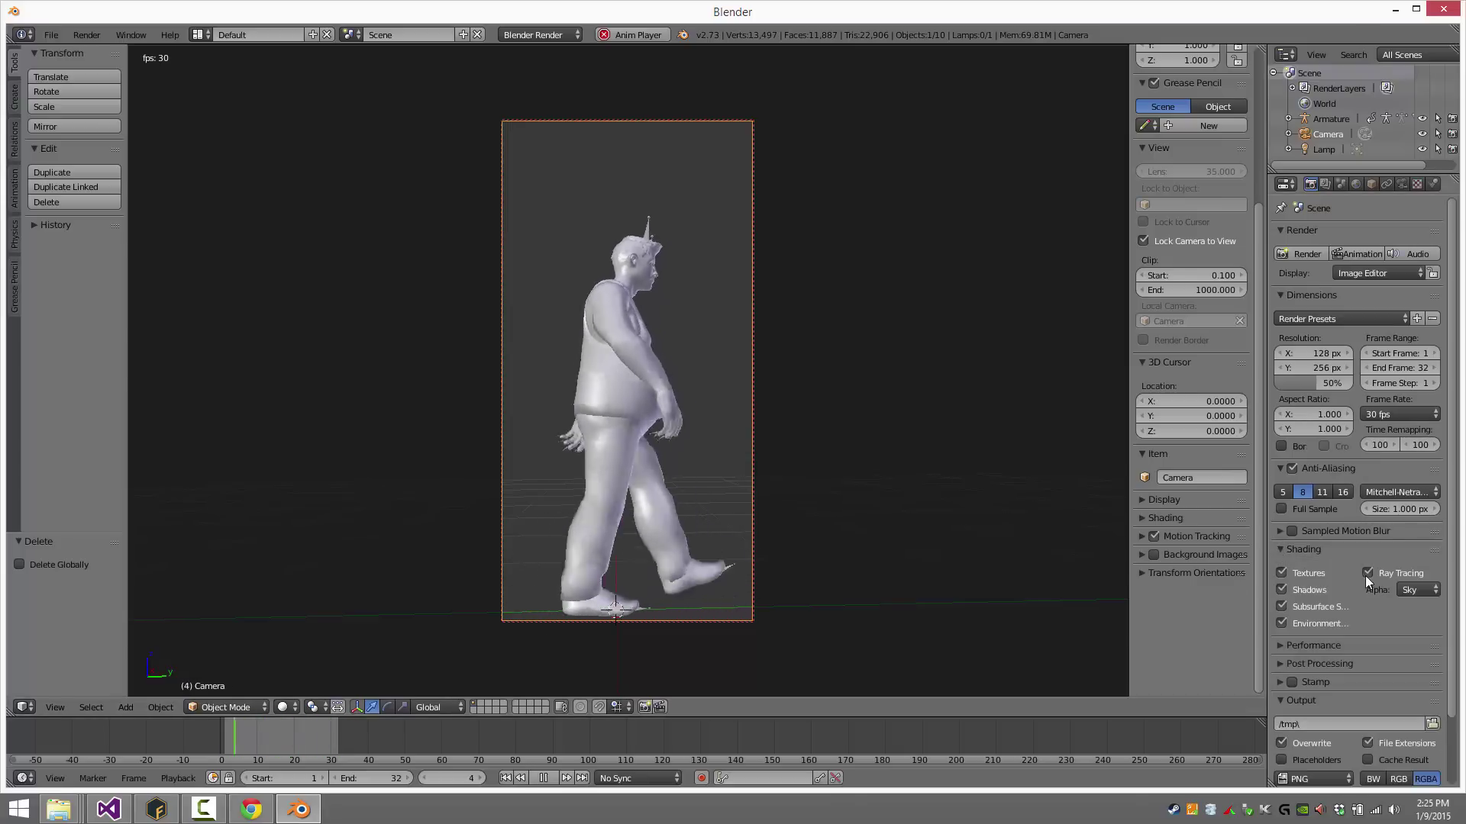
left_click(1435, 592)
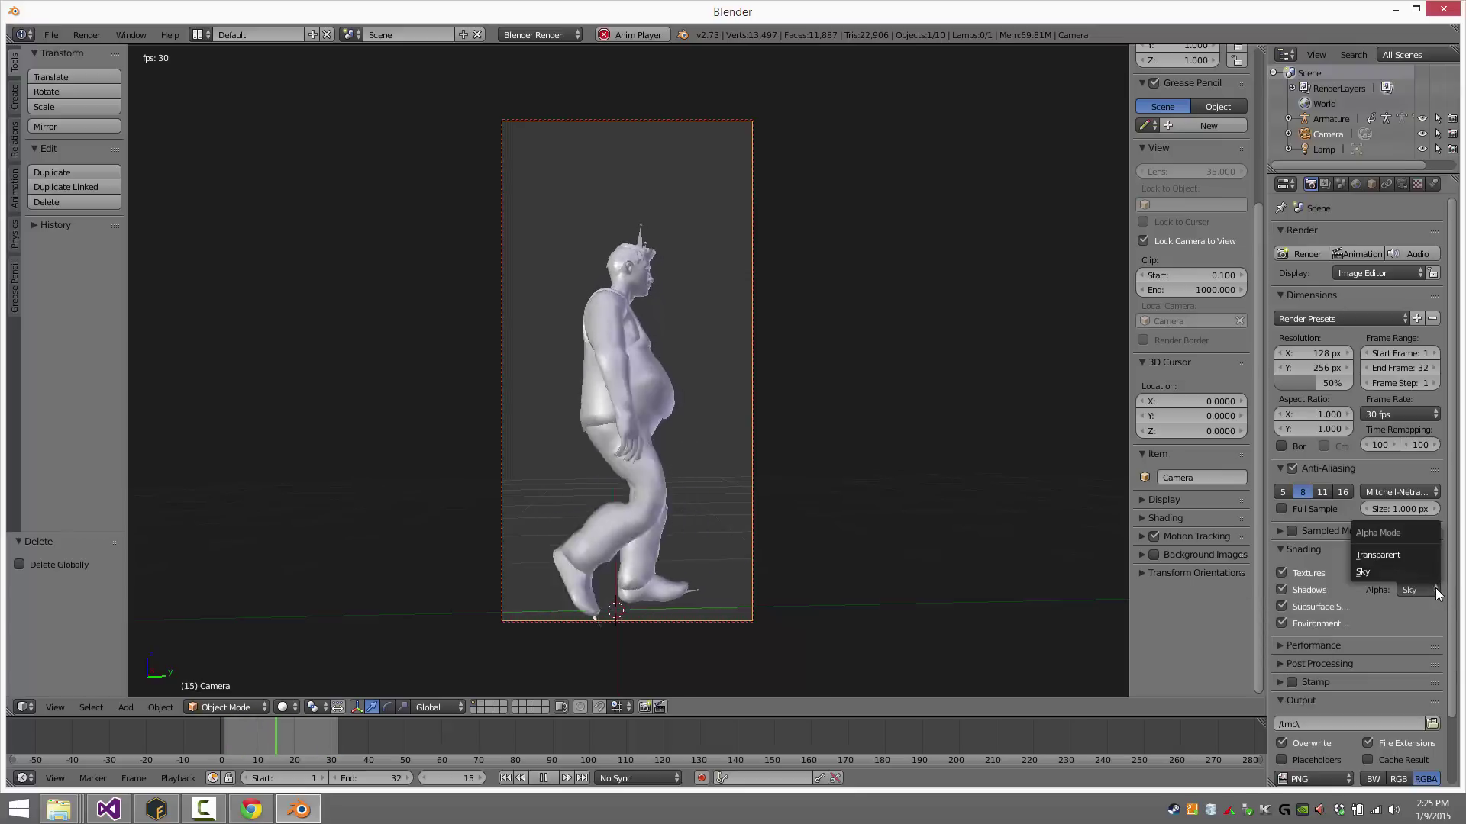
left_click(1390, 556)
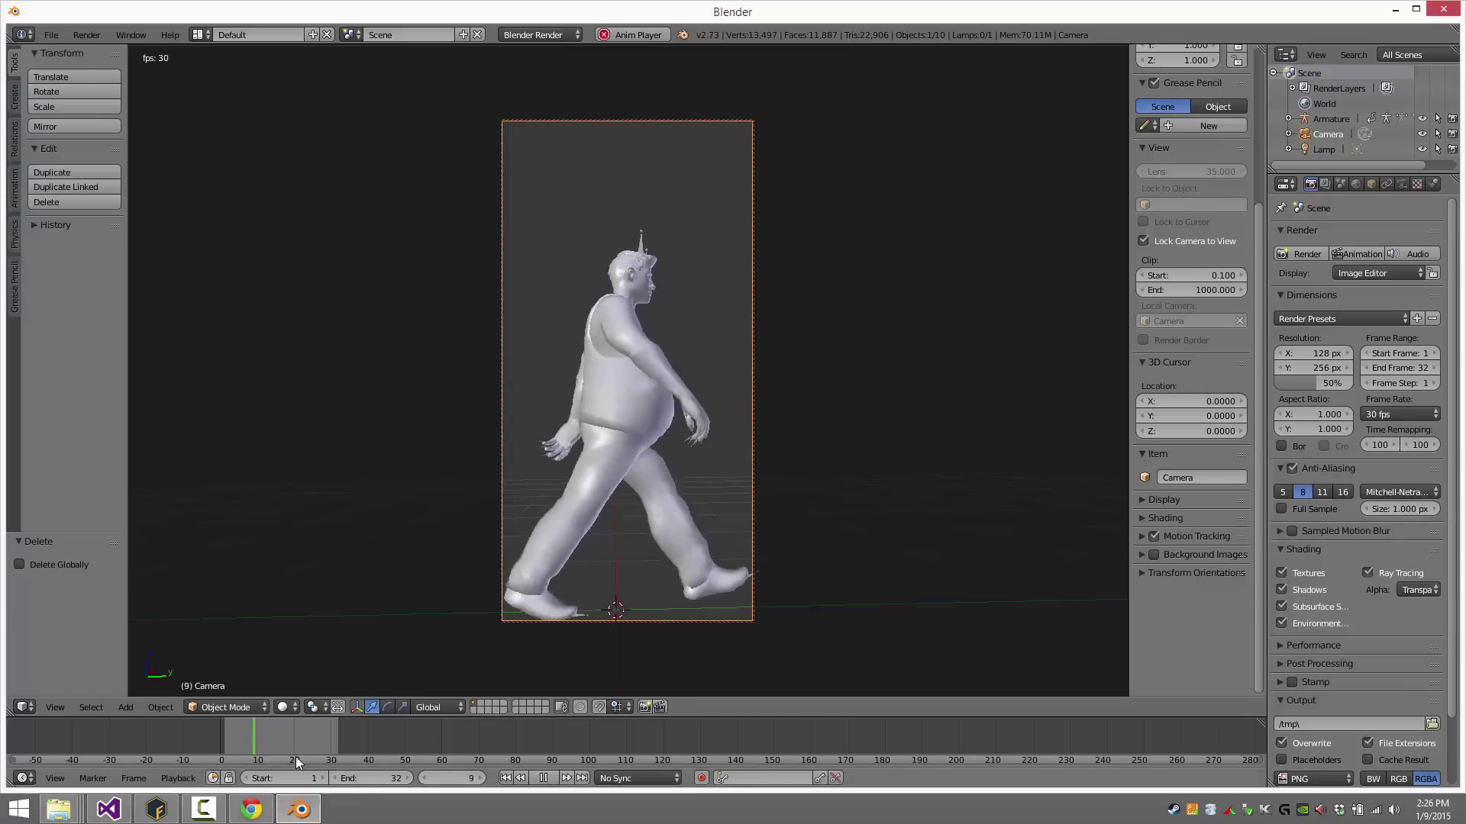
left_click(295, 707)
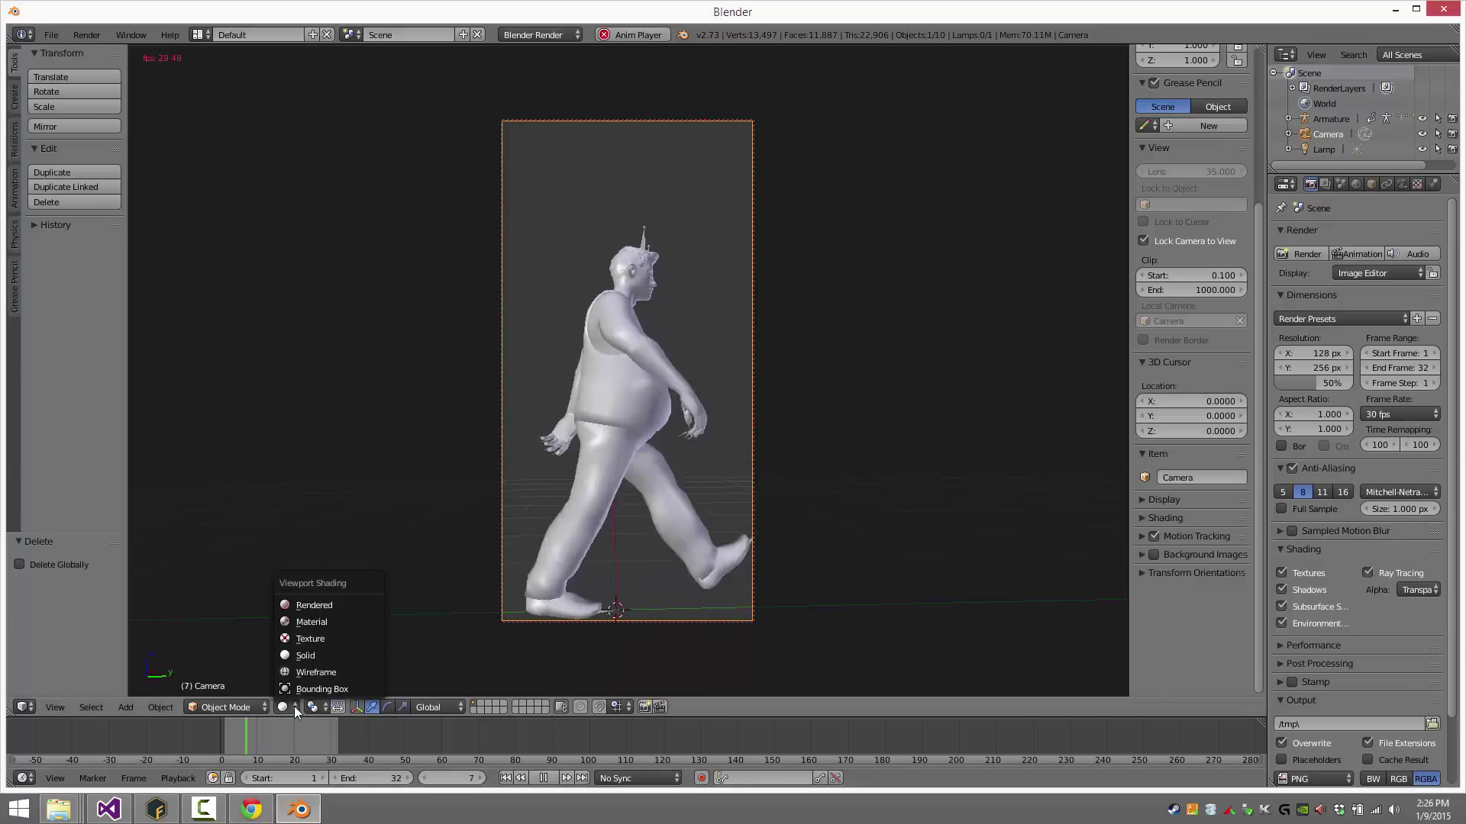
Preview Rendered shading, settle on Material shading, and stop playback at frame 9
left_click(304, 606)
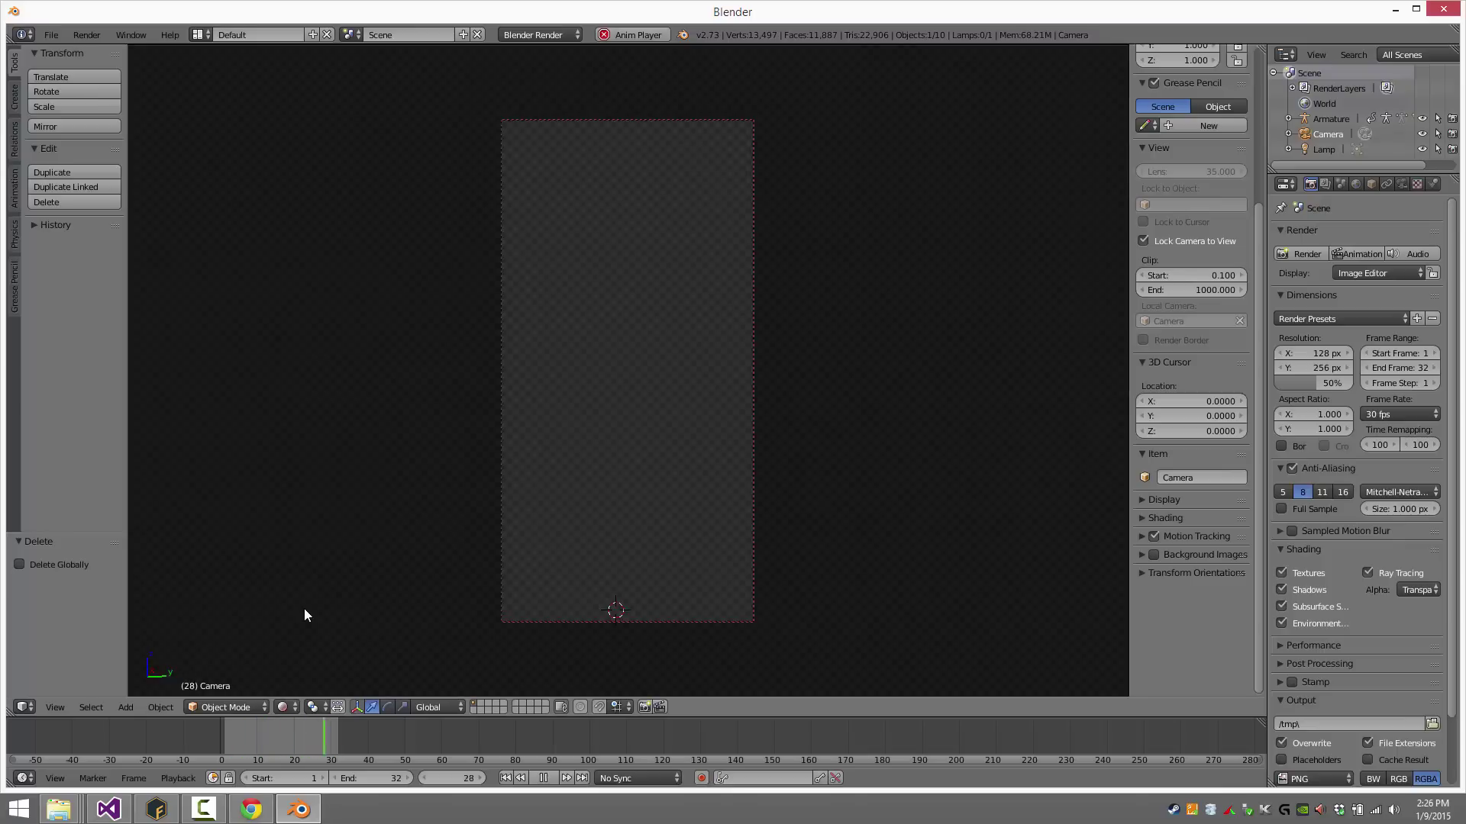
left_click(295, 706)
left_click(305, 620)
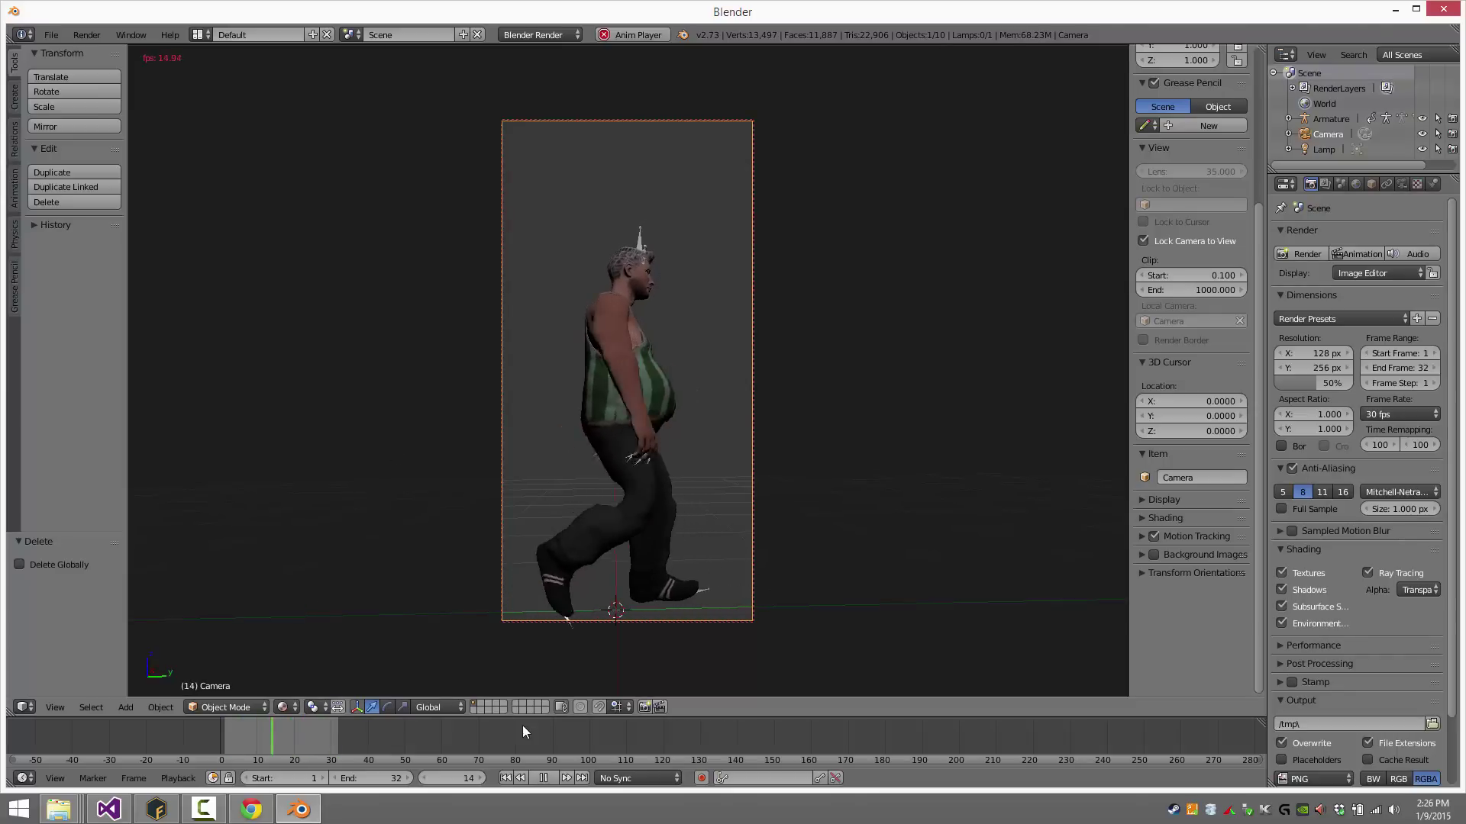
left_click(543, 778)
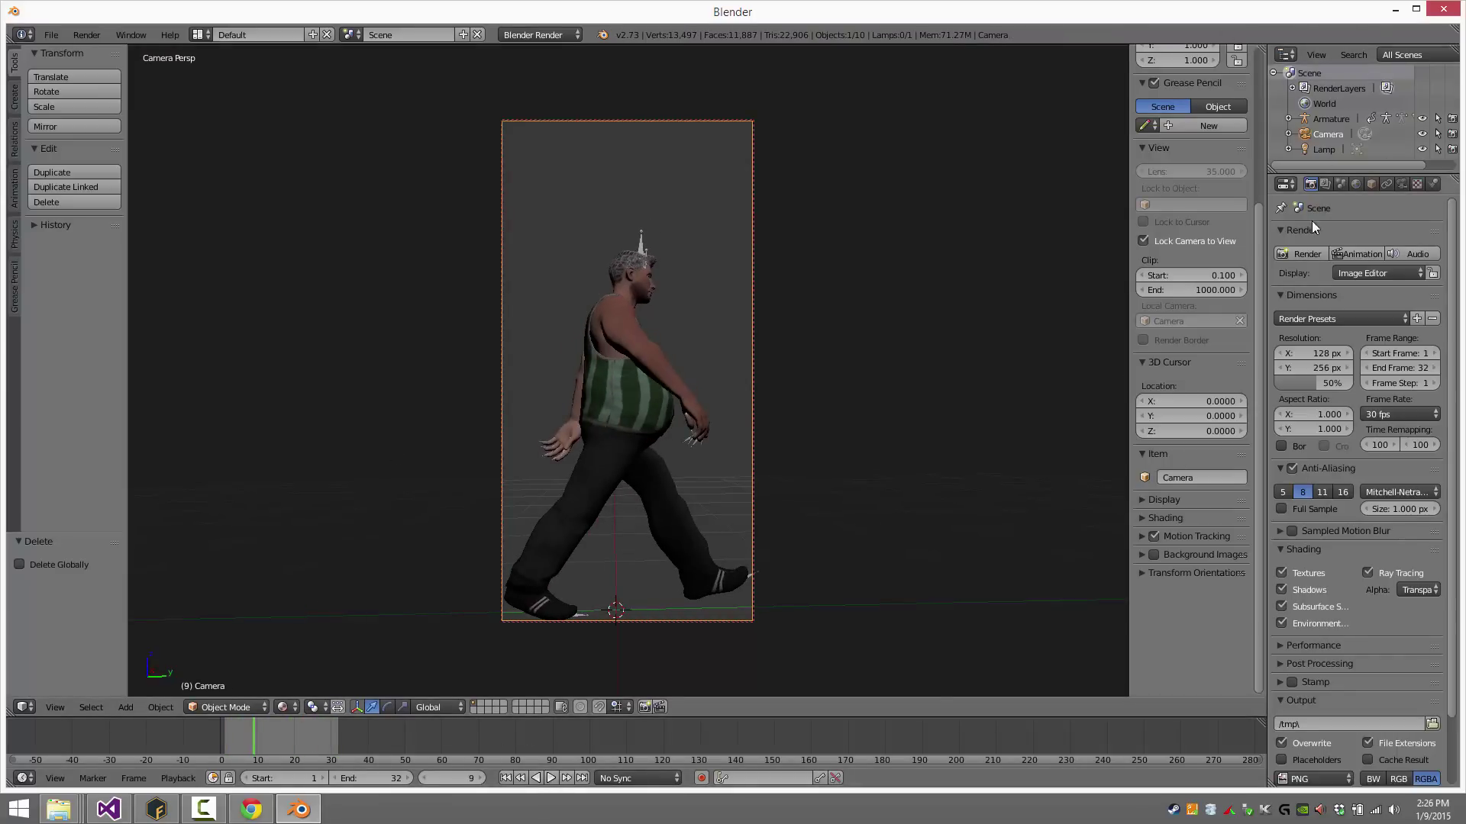
Test-render frame 9 on a transparent background, then return the area to the 3D View
left_click(1303, 253)
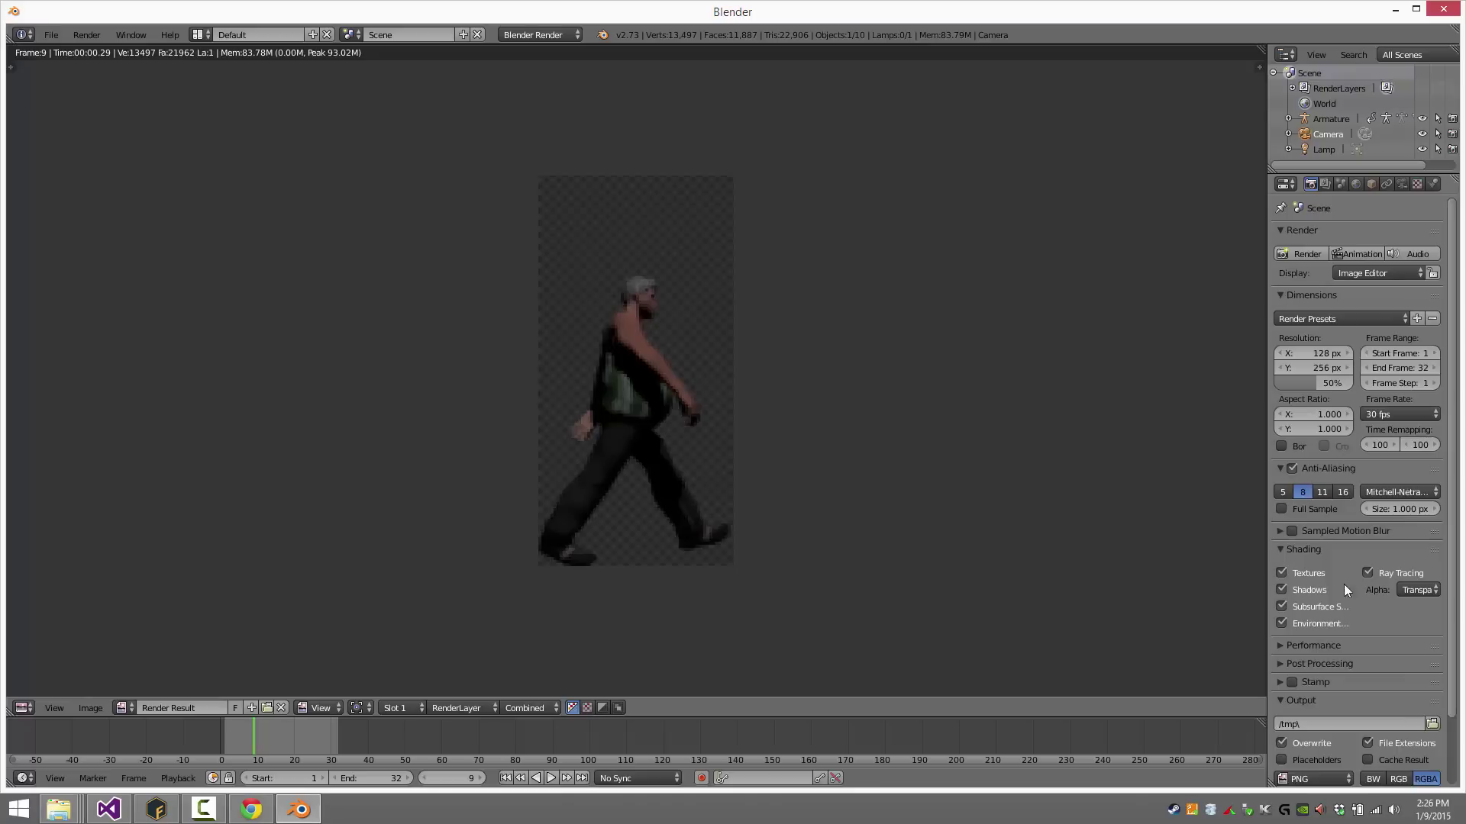
left_click(1283, 663)
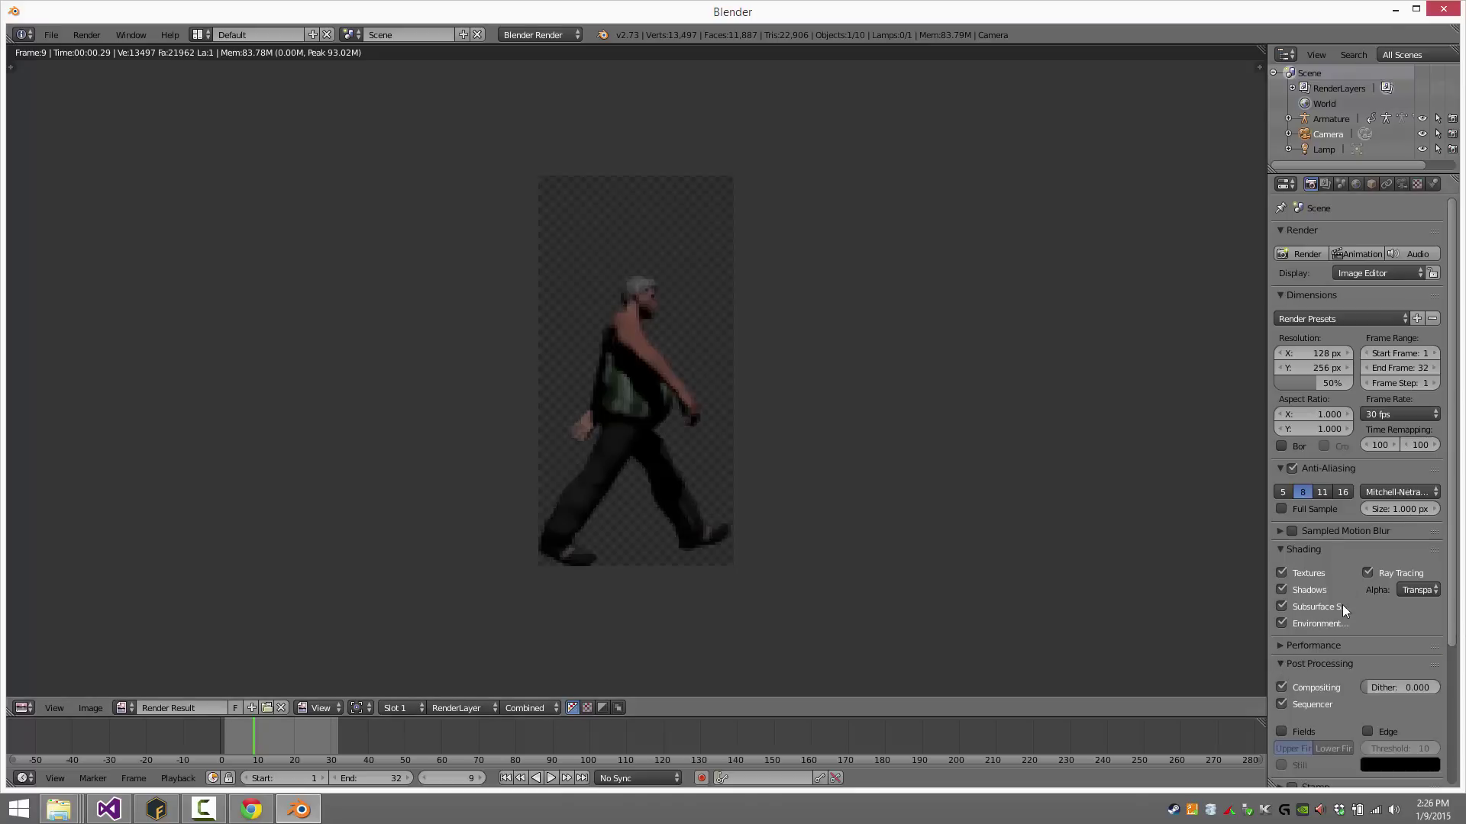
scroll(1344, 604, "down", 2)
scroll(1345, 604, "down", 3)
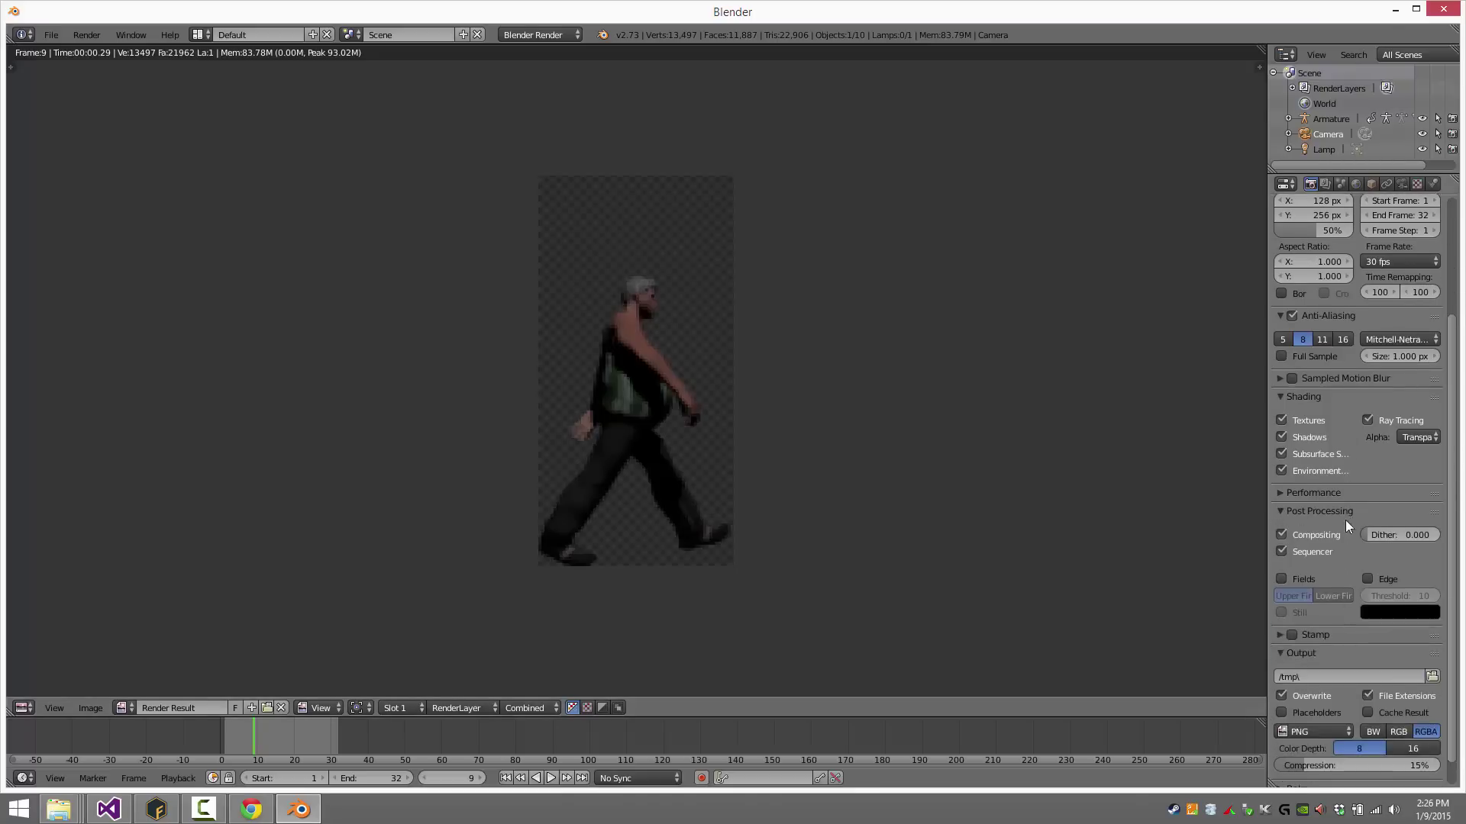
scroll(896, 396, "up", 2)
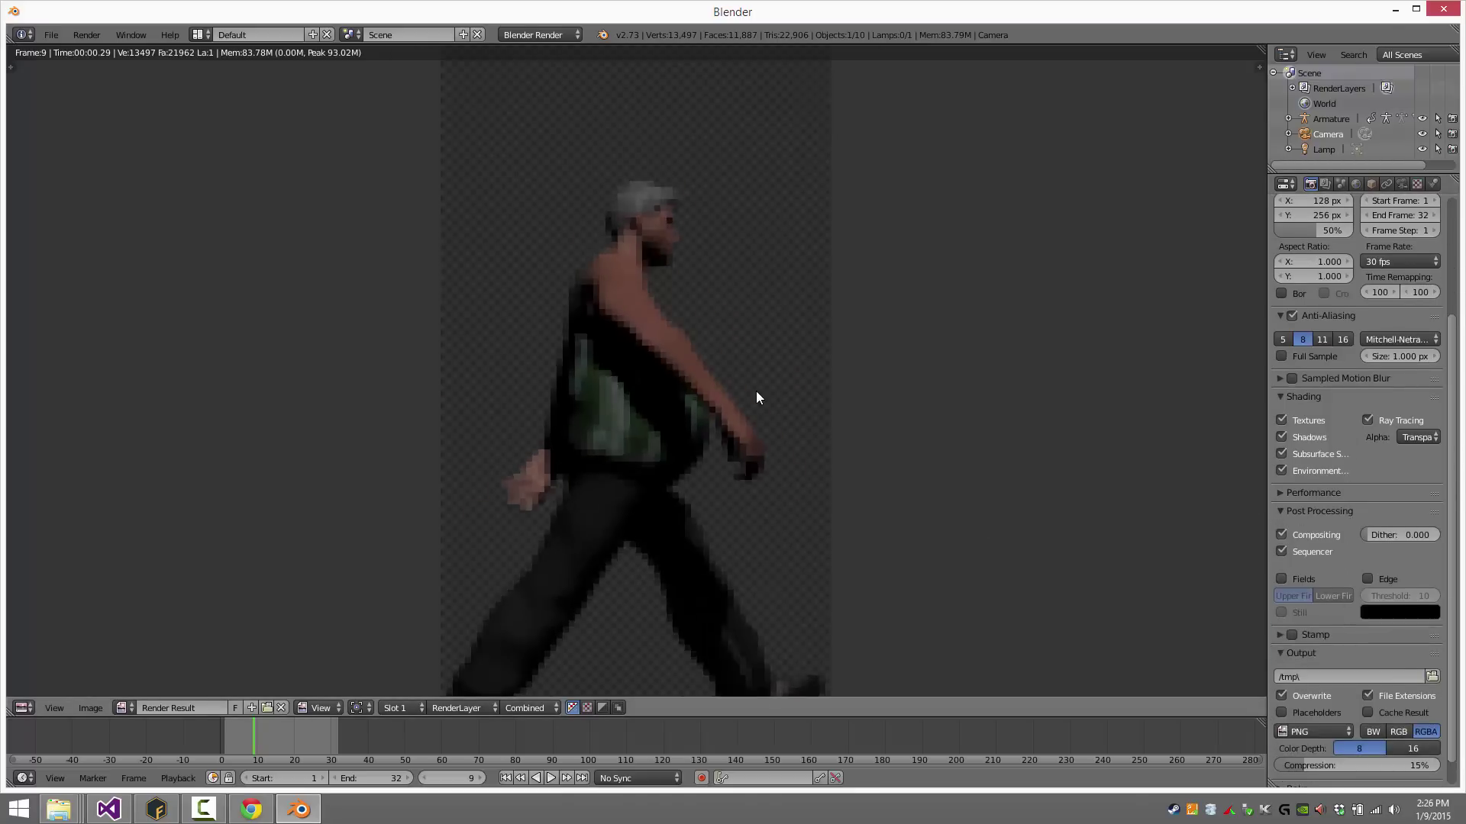
scroll(756, 397, "down", 6)
scroll(756, 397, "down", 1)
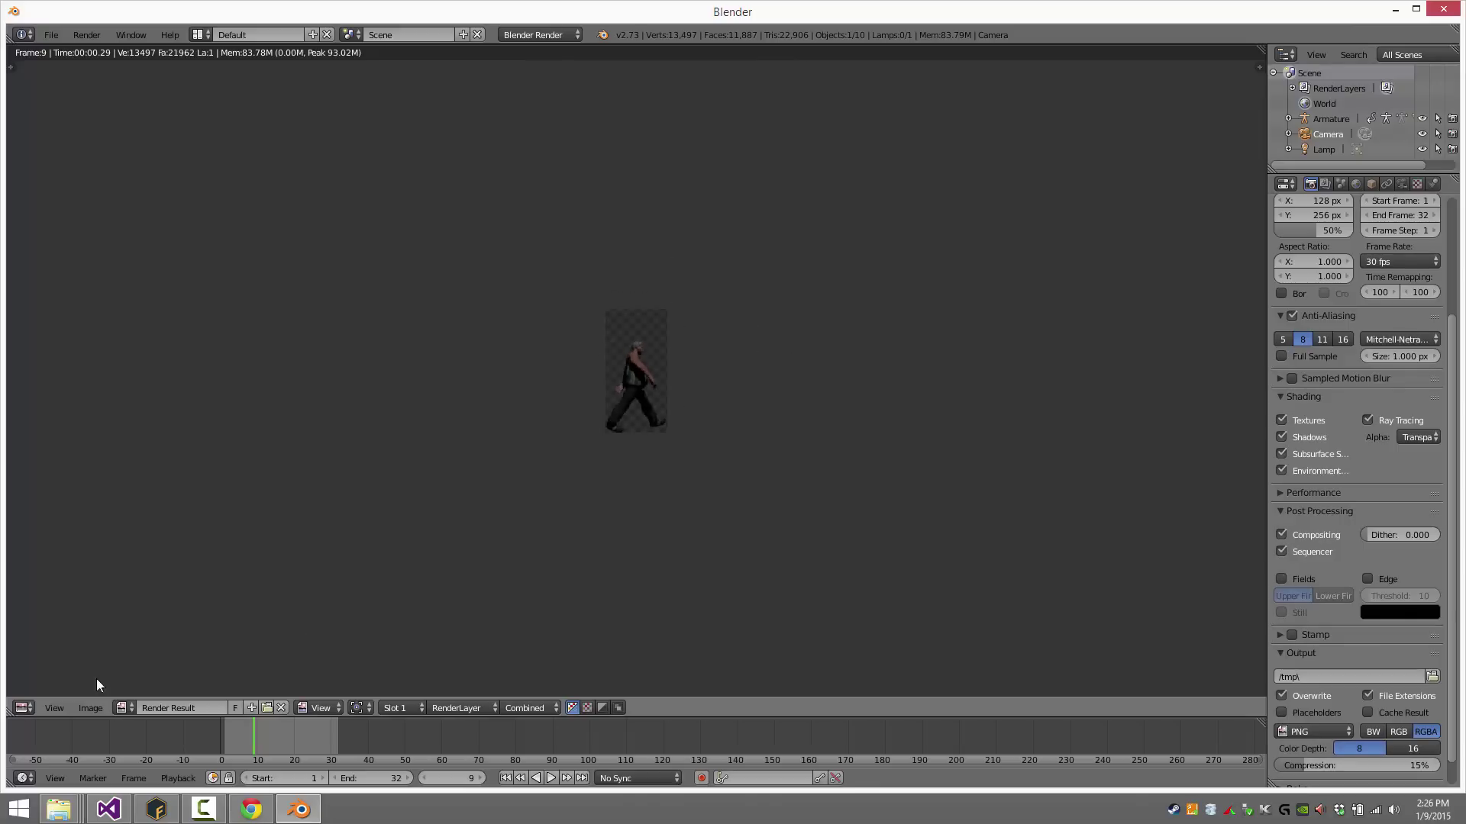
left_click(23, 709)
left_click(53, 690)
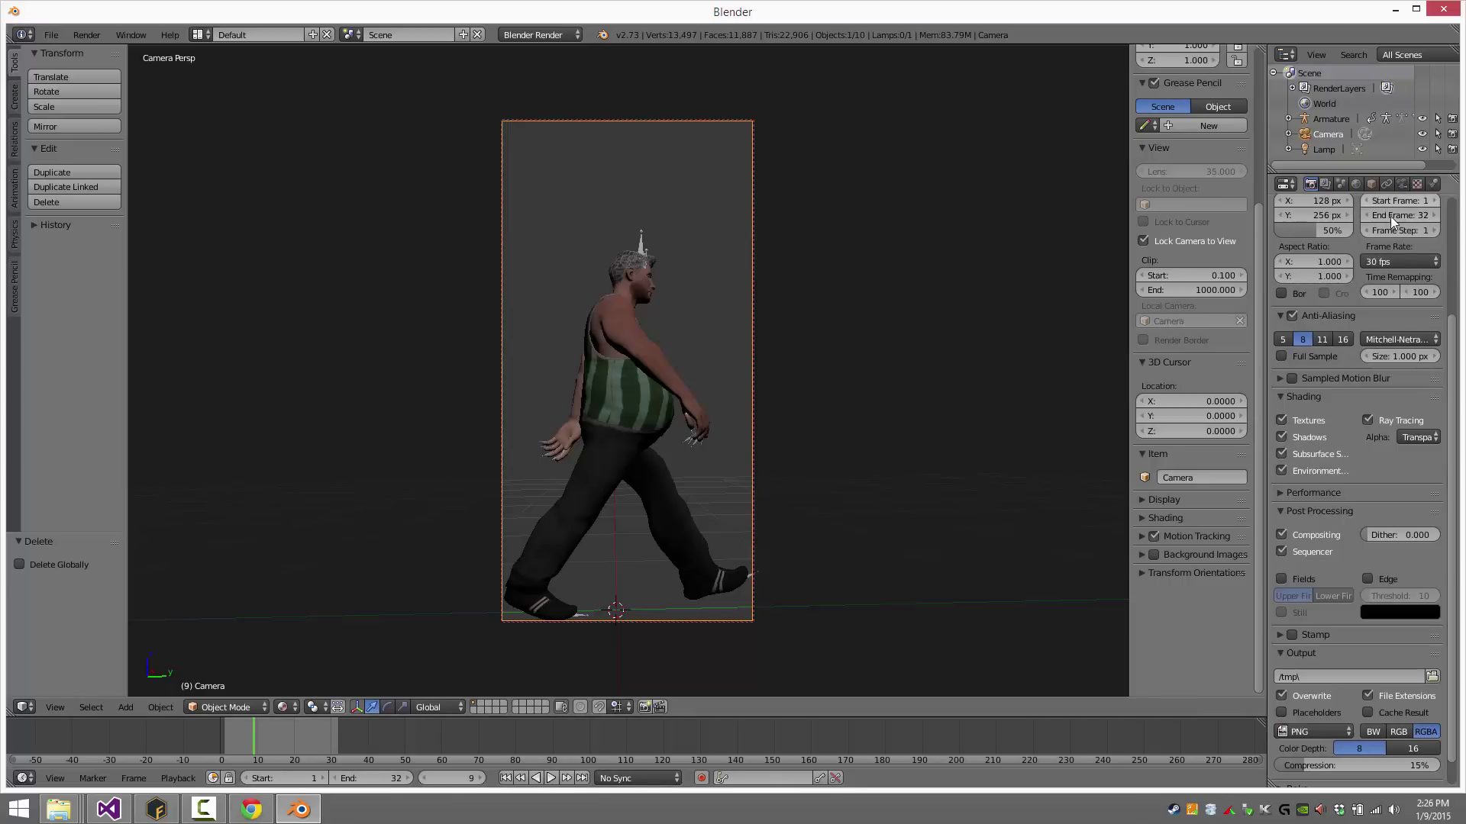
Set the output path to /tmp\walk and drop PNG compression from 15% to 0%
left_click(1331, 677)
left_click(1348, 729)
left_click(1348, 730)
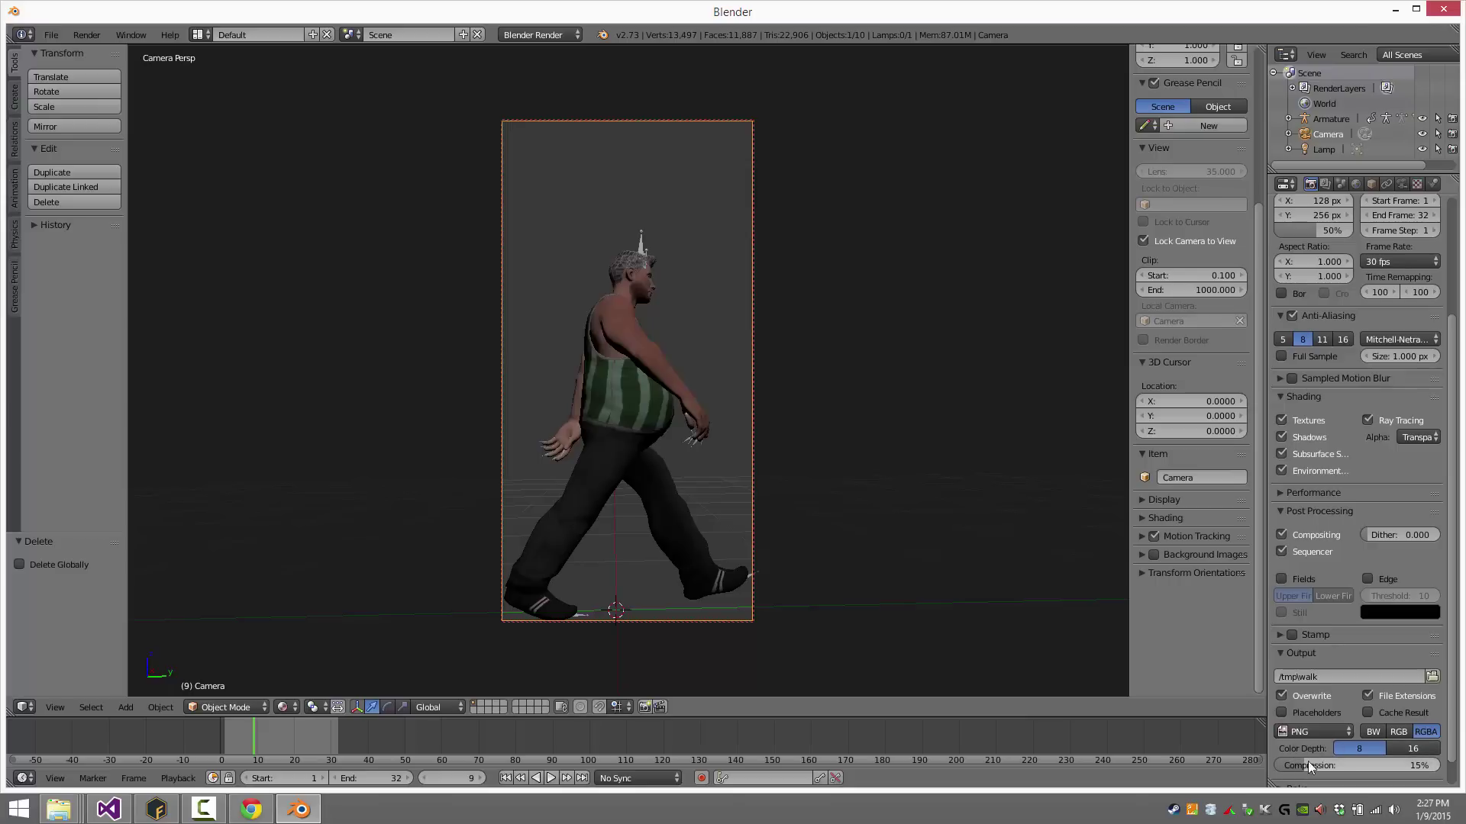
left_click_drag(1343, 764, 1290, 765)
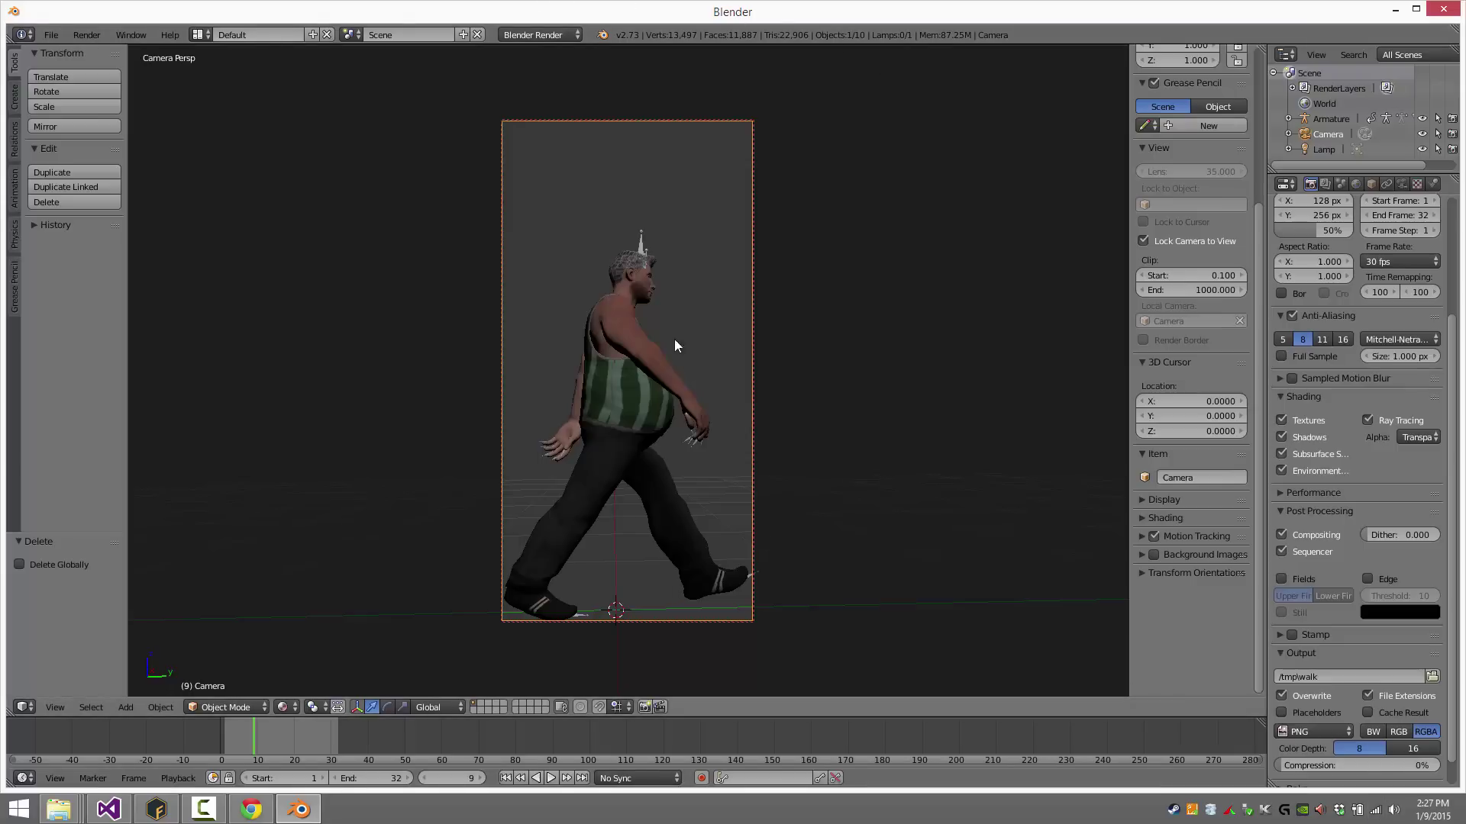
Render frames 1–32 of the walk as PNG images with the Animation button
scroll(1366, 261, "up", 5)
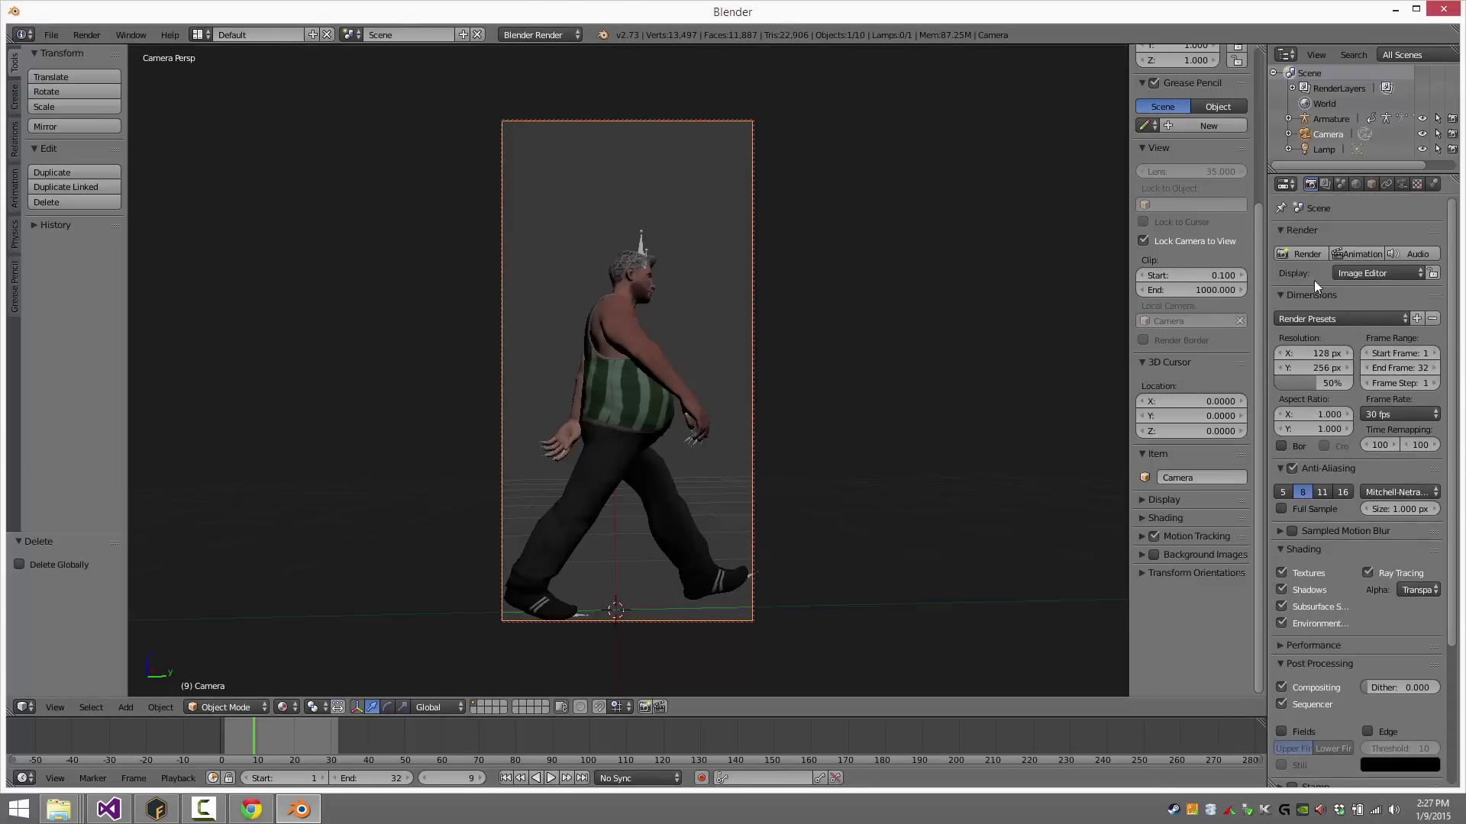
left_click(1359, 254)
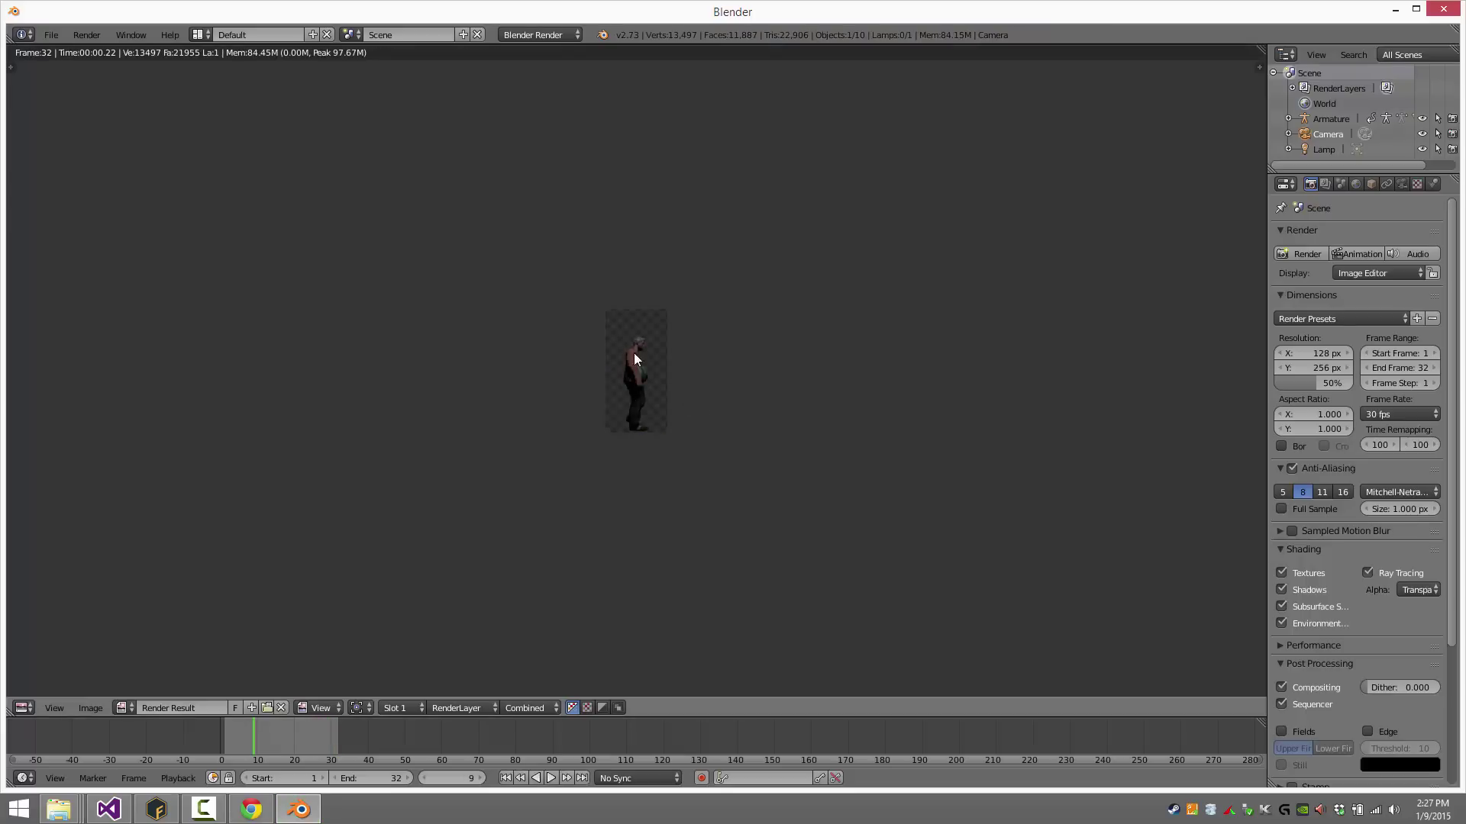
Switch to the File Explorer tmp window listing walk0001.png–walk0032.png
mouse_move(59, 809)
left_click(113, 740)
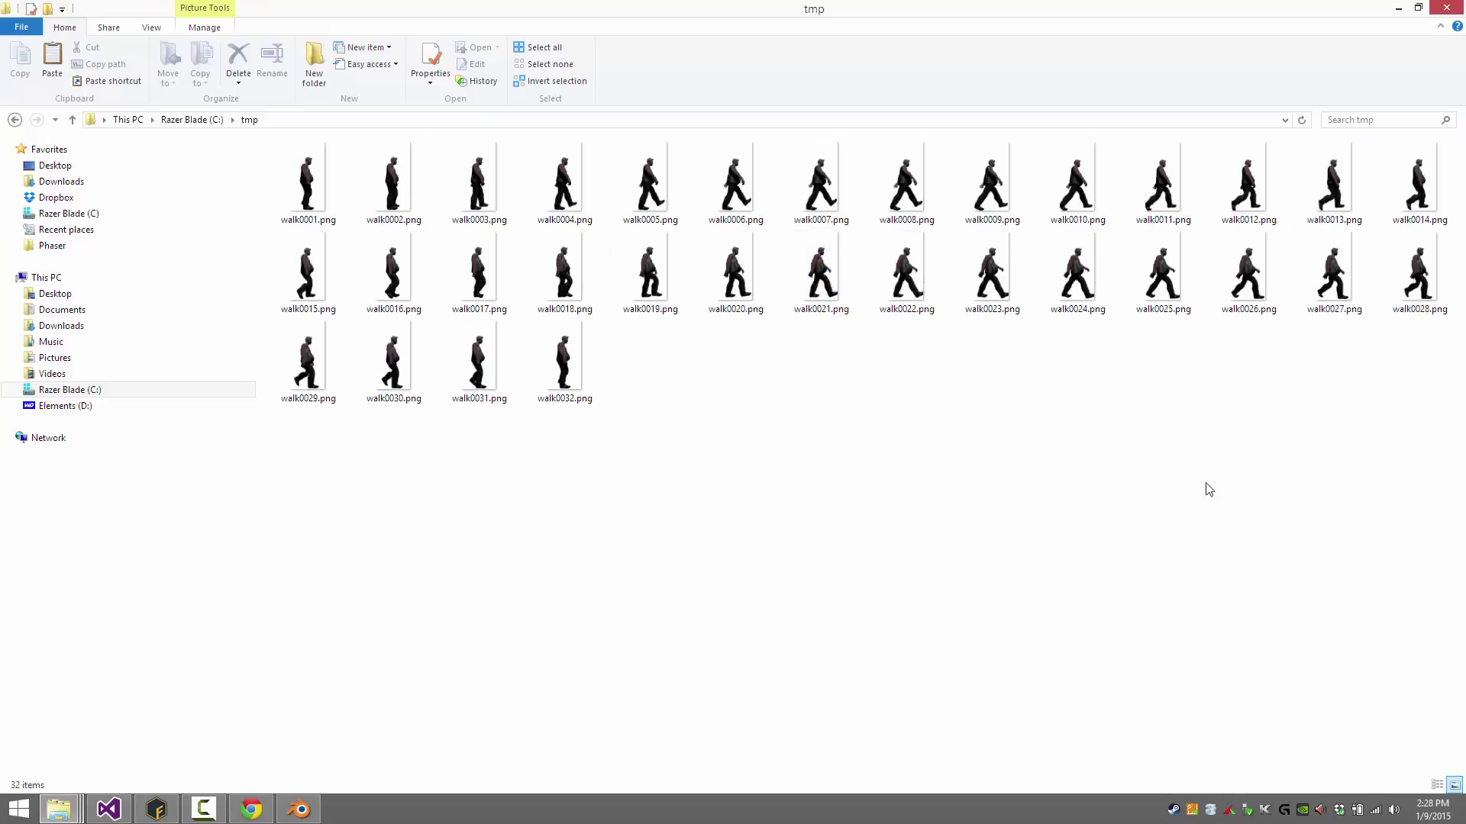
Launch TexturePacker from system search and continue with the free edition
key("super")
type("tex")
key("Down")
key("Return")
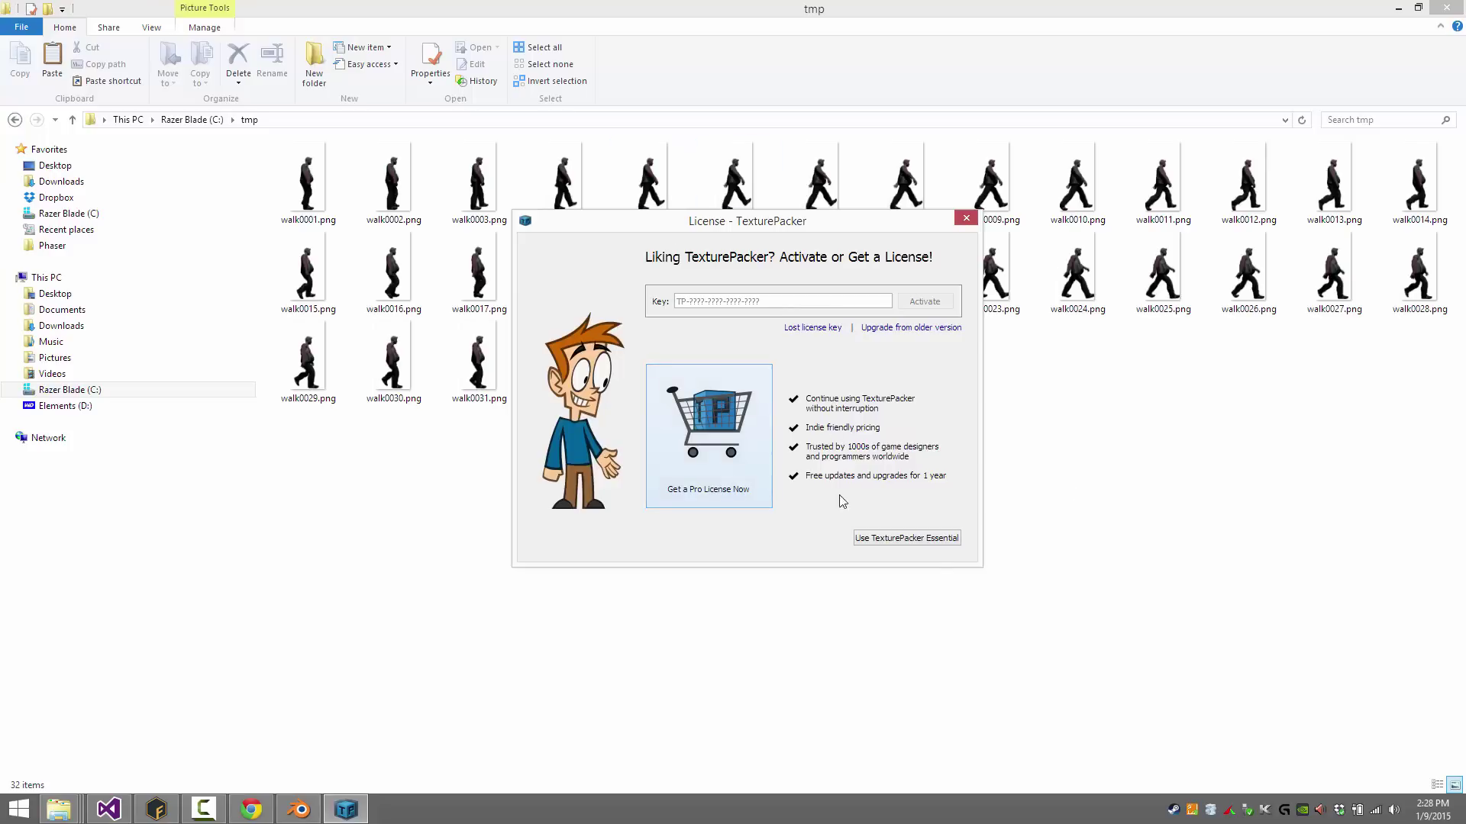
left_click(906, 539)
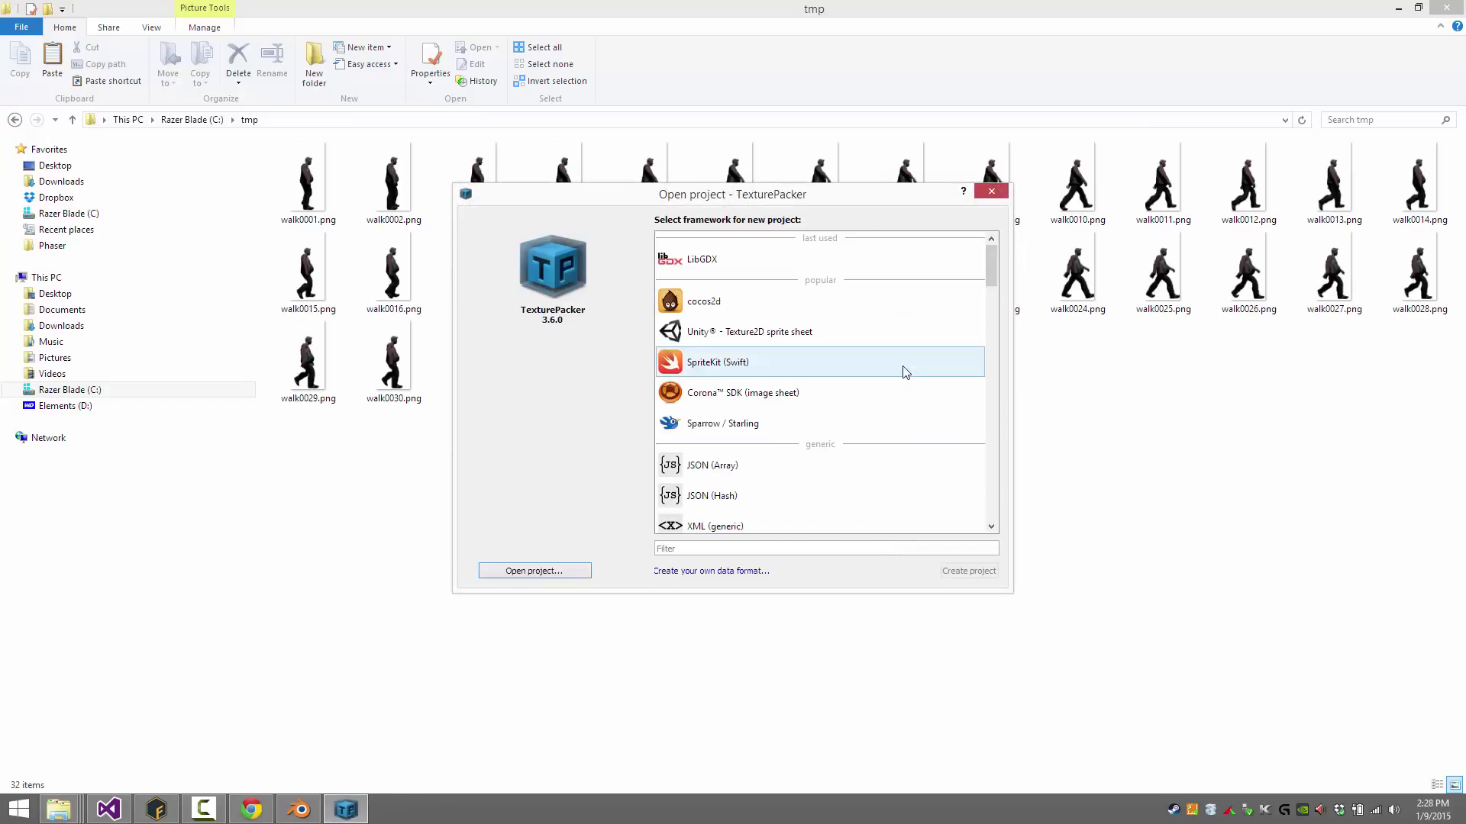
Pick LibGDX as the framework for the new project
scroll(894, 372, "down", 15)
scroll(870, 404, "up", 12)
scroll(859, 416, "down", 5)
scroll(861, 410, "down", 5)
scroll(864, 414, "up", 10)
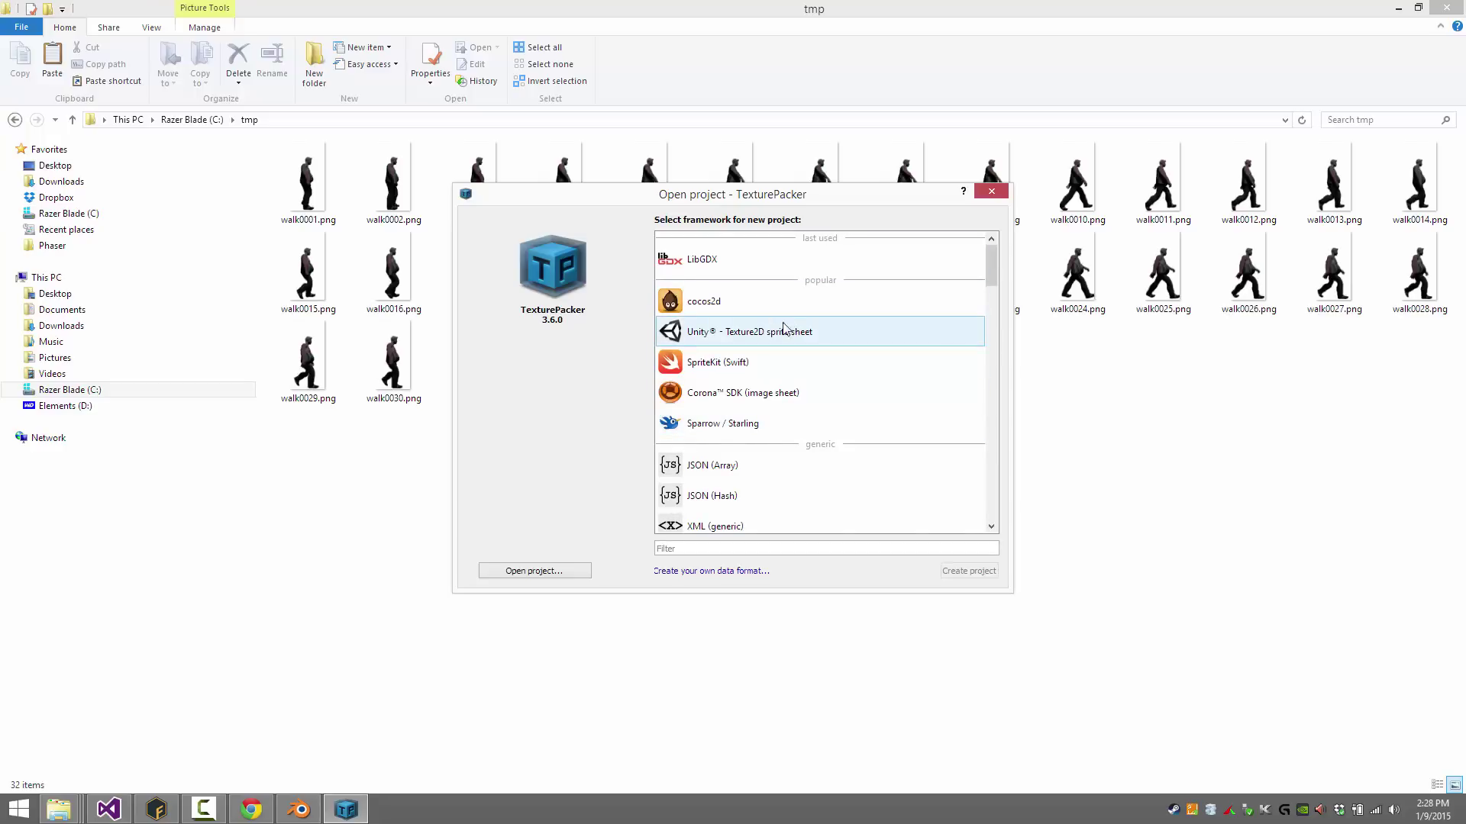
left_click(703, 267)
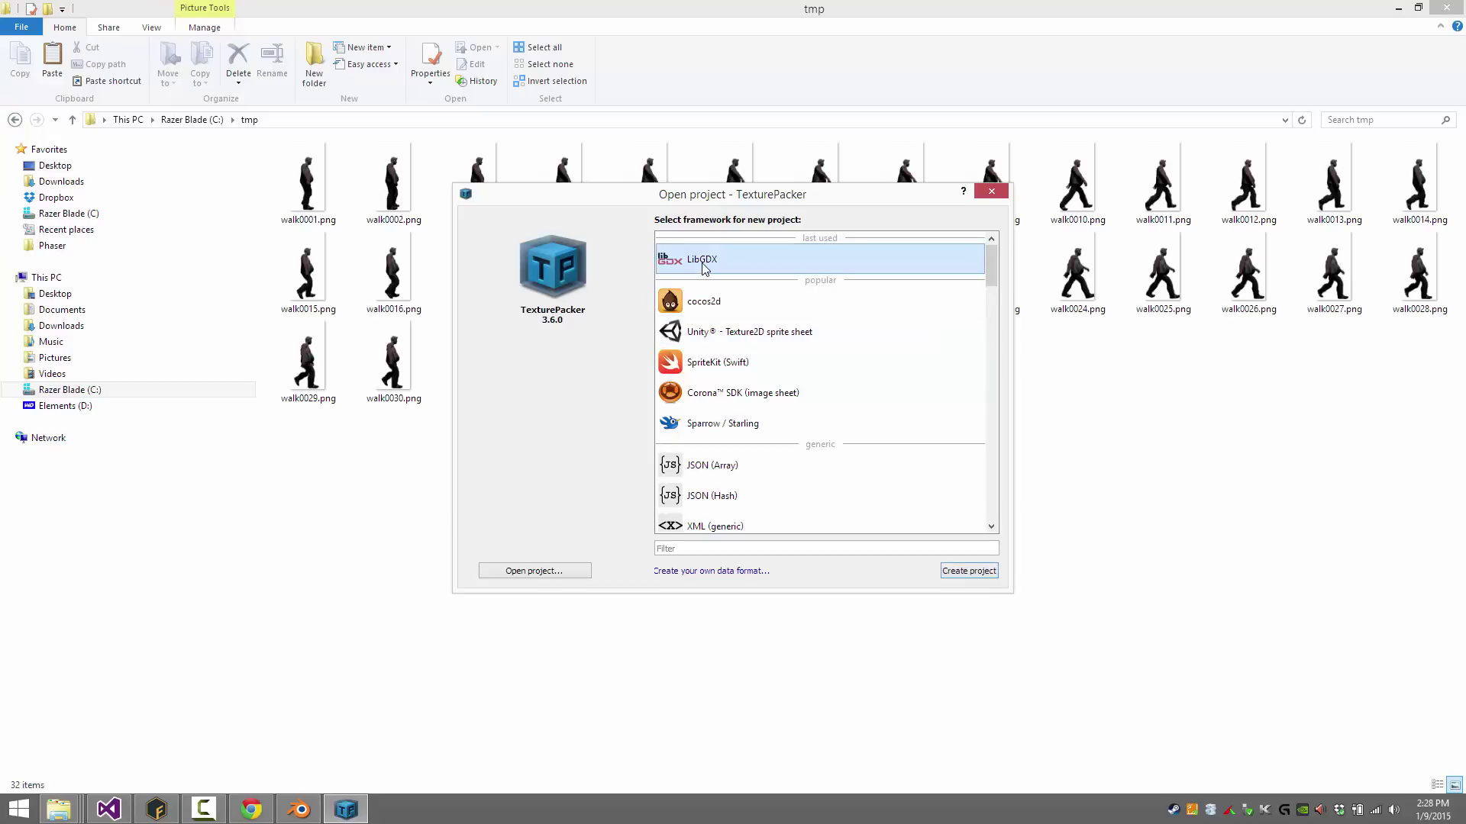
Create the LibGDX project and drop all 32 walk PNG frames from tmp into its Sprites list
double_click(702, 263)
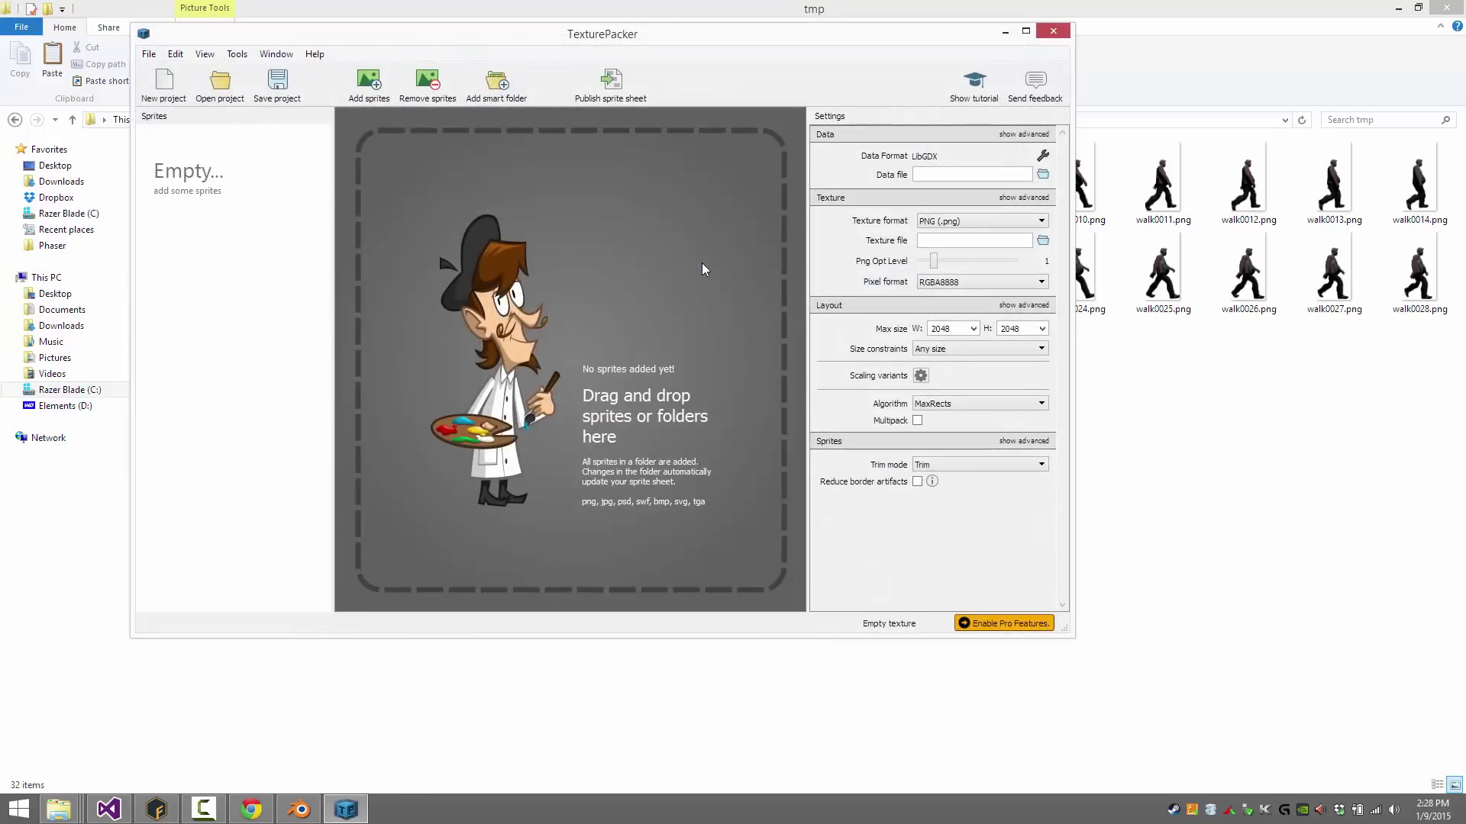
left_click_drag(724, 44, 910, 75)
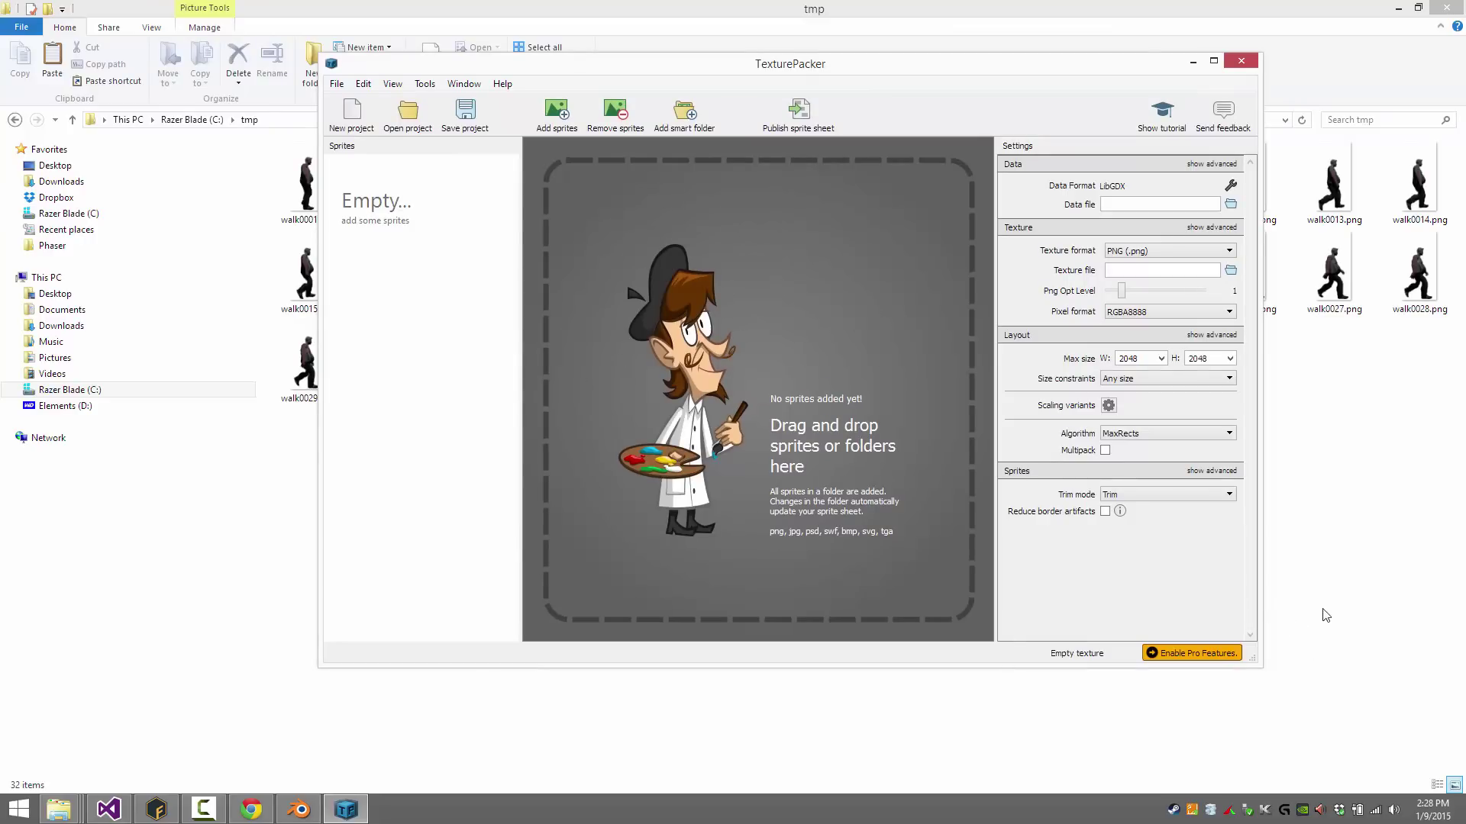
left_click(1280, 615)
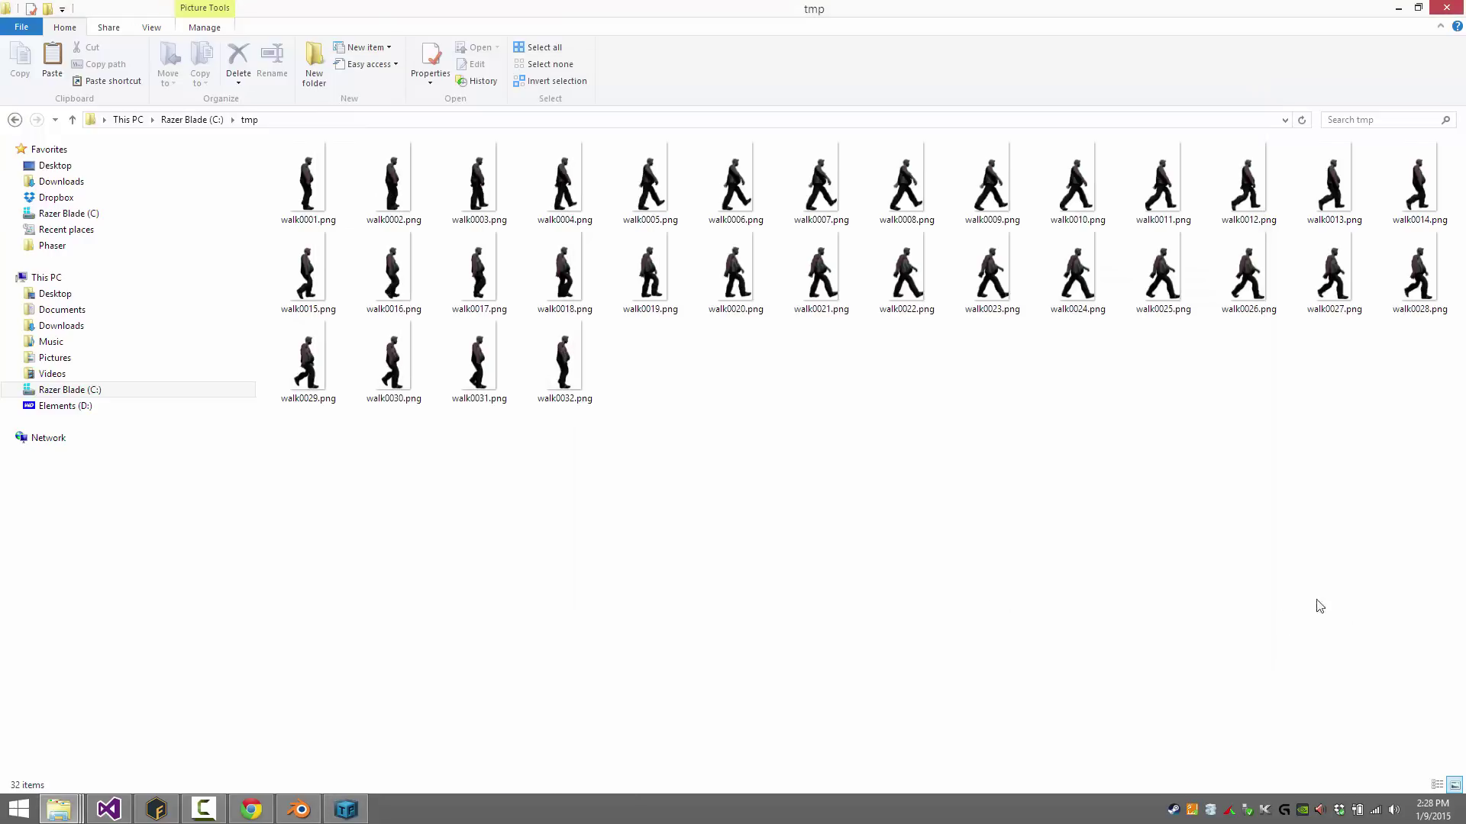
left_click_drag(1440, 539, 298, 138)
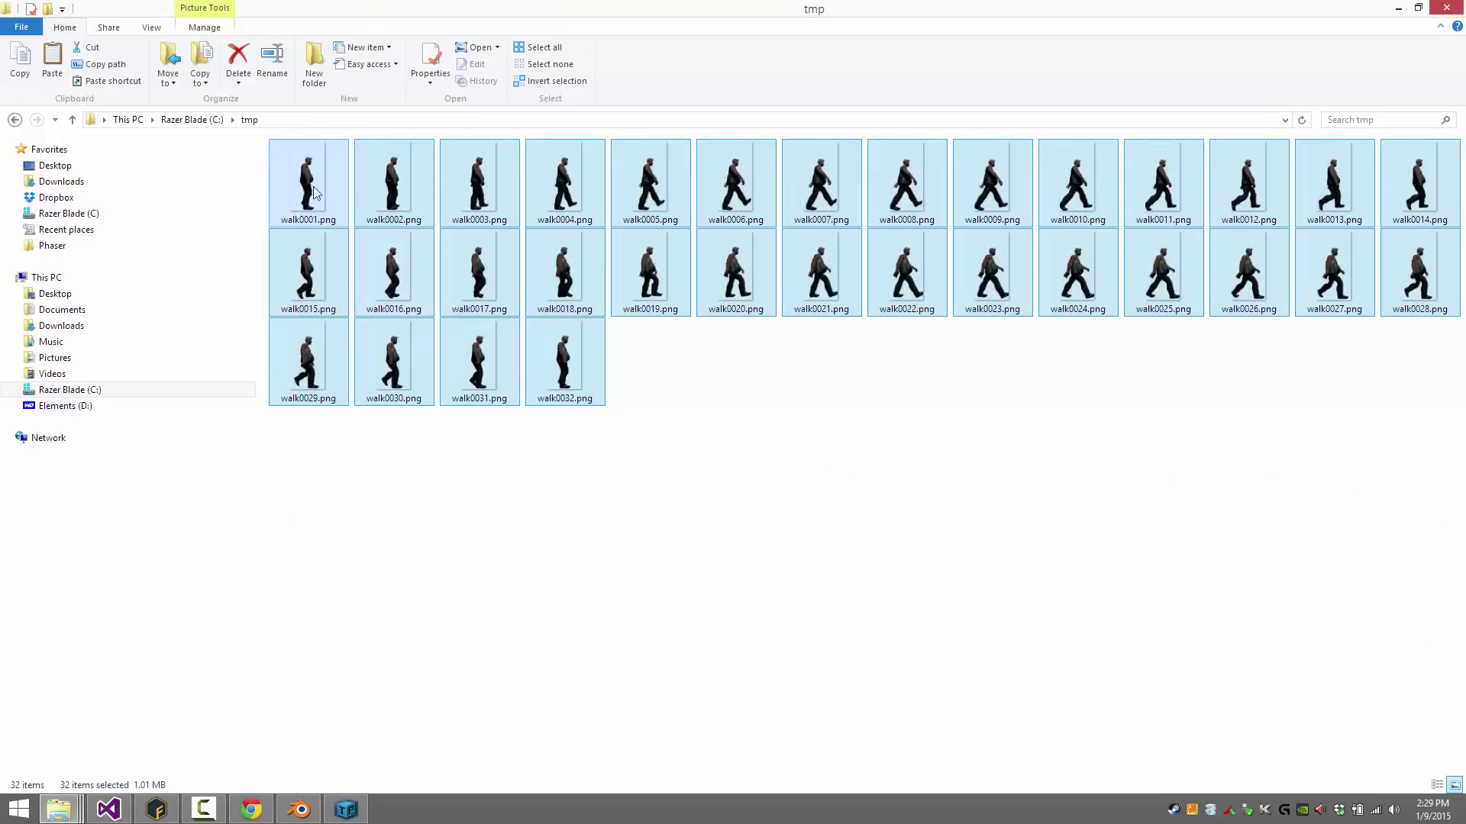
left_click_drag(313, 191, 425, 379)
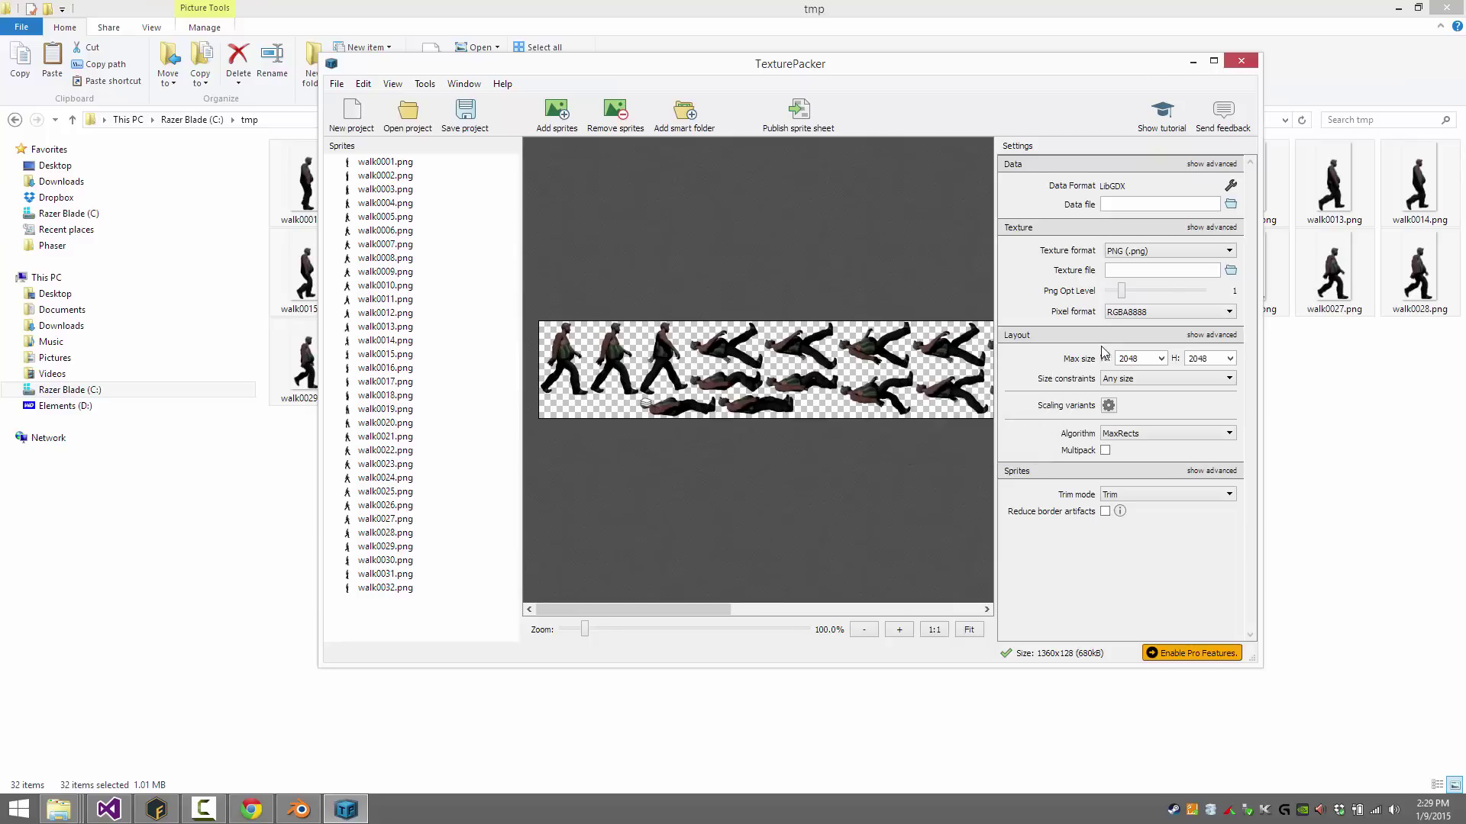
Set Algorithm to Basic and Size constraints to POT (Power of 2)
left_click(1159, 435)
left_click(1129, 456)
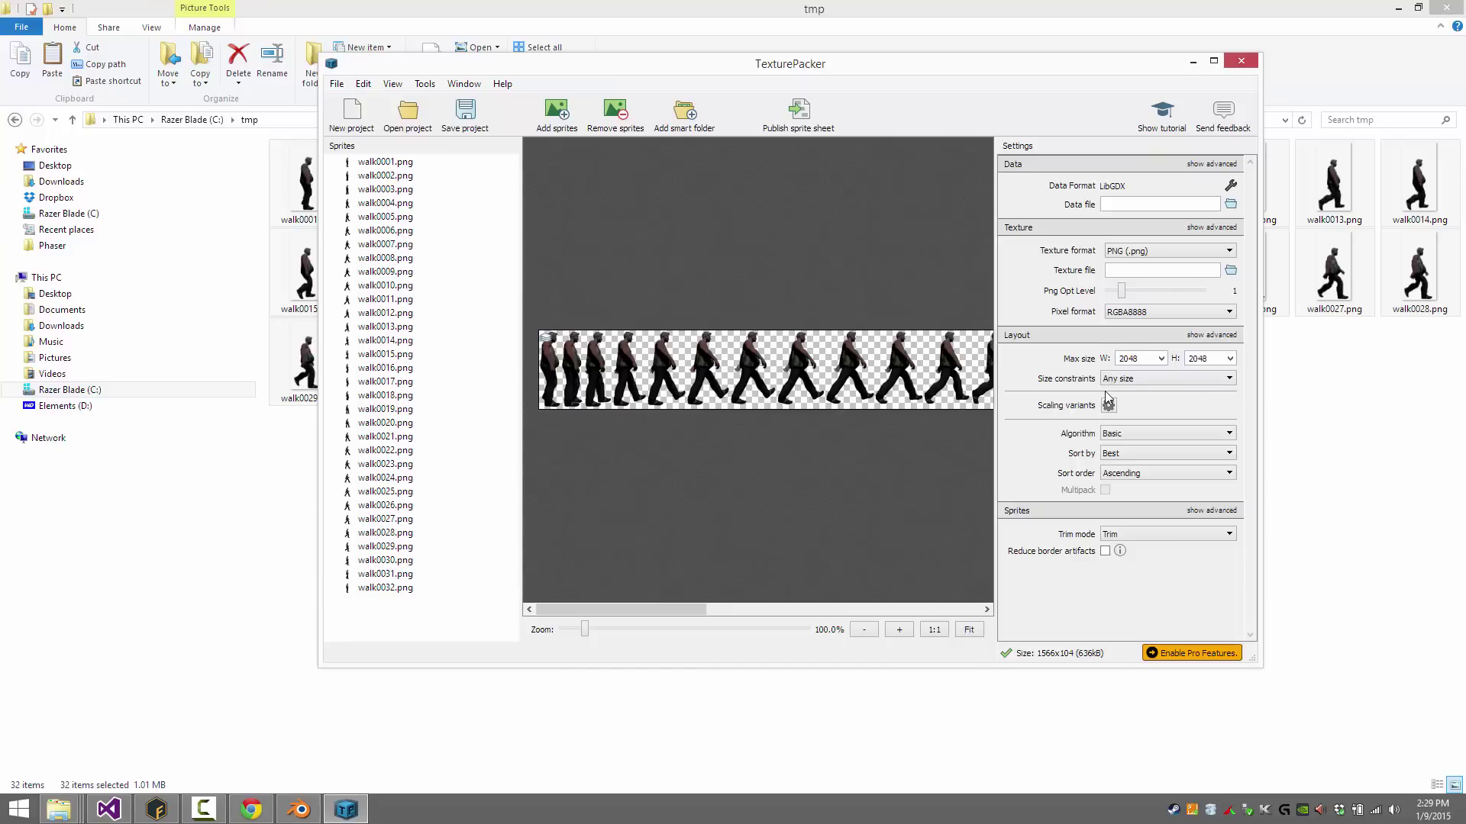
left_click(1145, 378)
left_click(1129, 398)
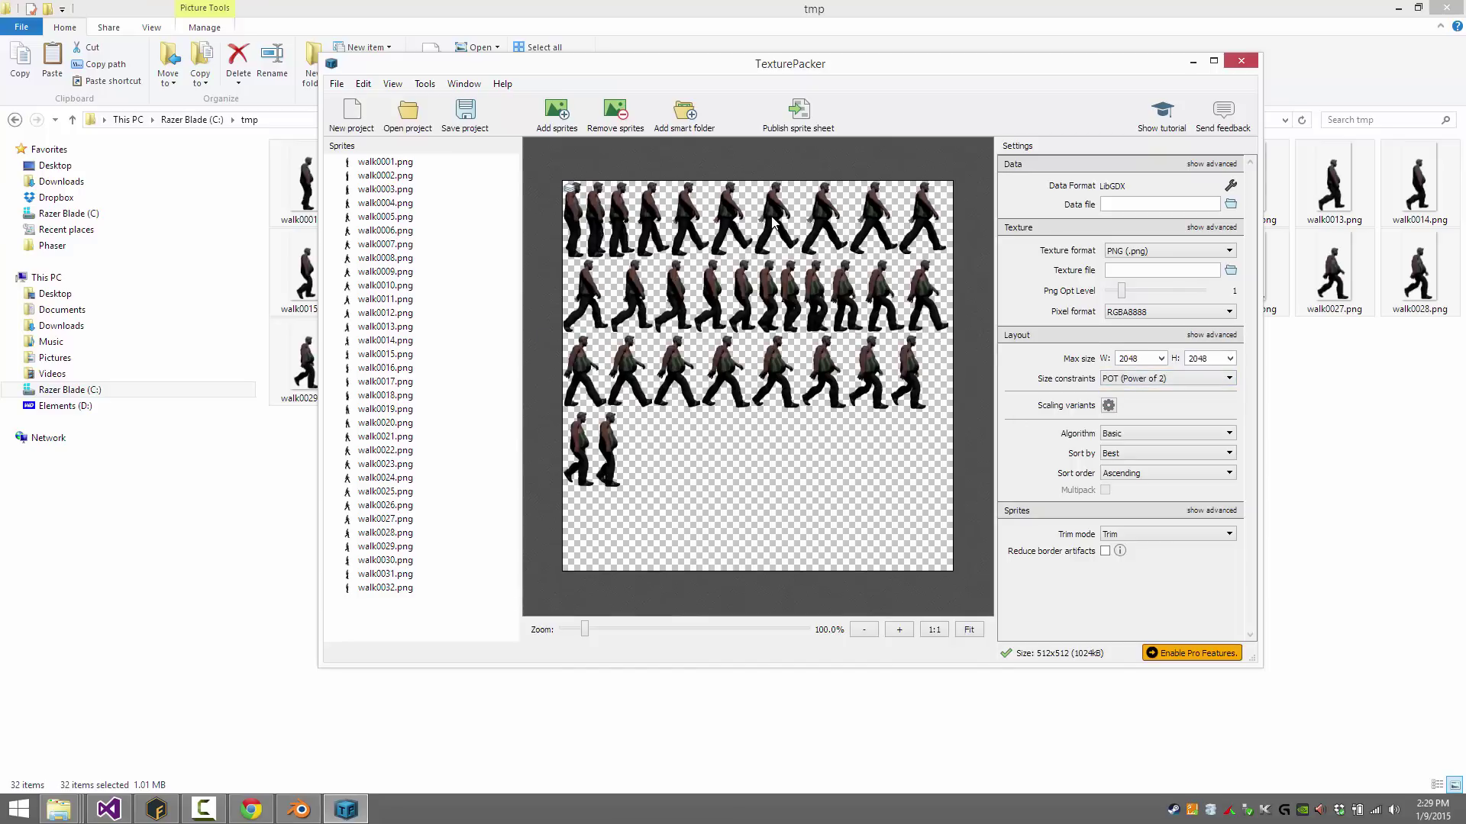
Set Trim mode to None and Png Opt Level to 0, giving a 512x1024 sheet
mouse_move(773, 221)
mouse_move(728, 221)
left_click(1198, 535)
left_click(1126, 544)
key("Up")
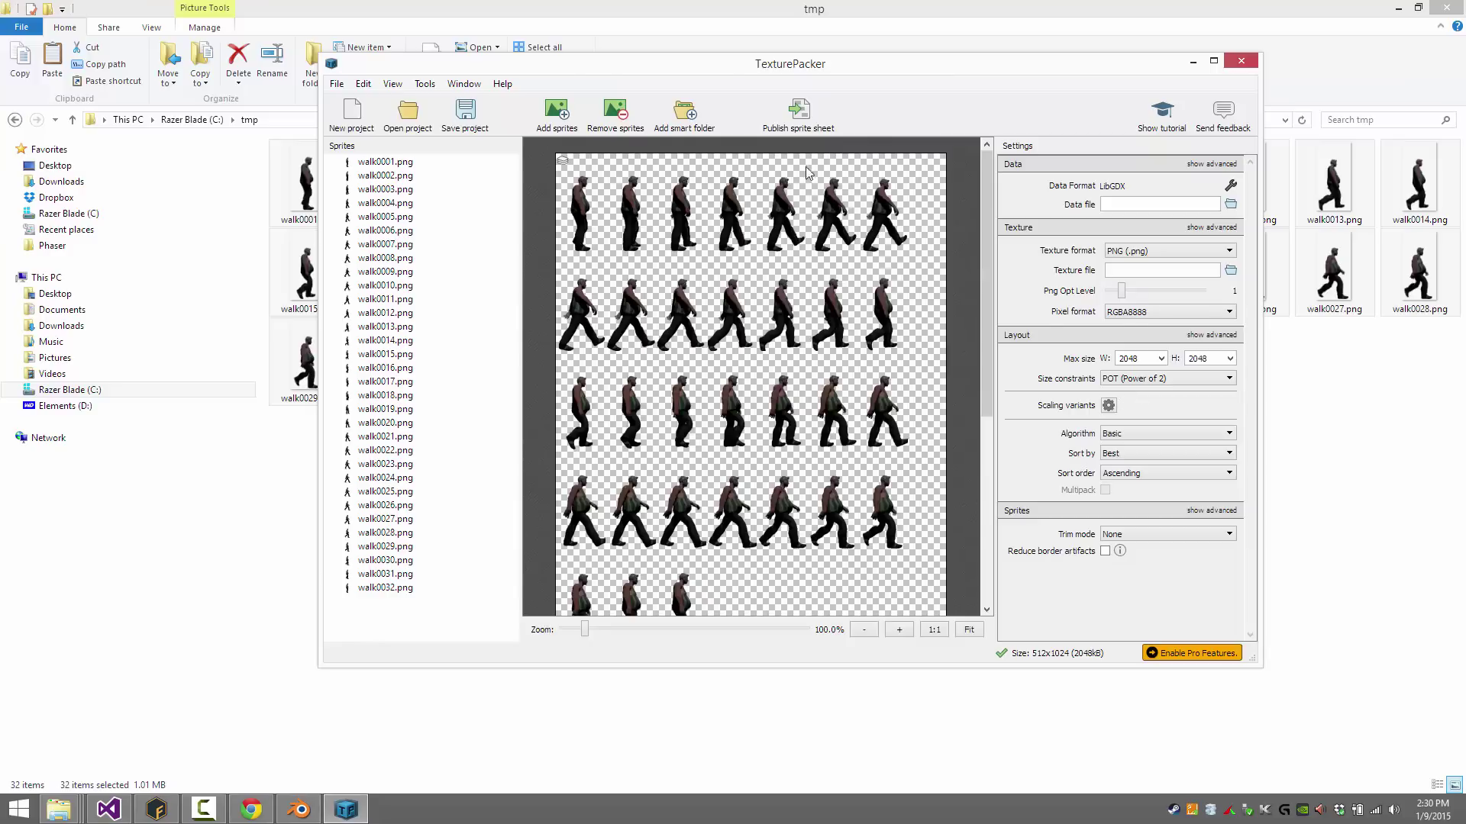
left_click_drag(1120, 296, 1106, 298)
Publish the sheet with data file and texture both named BigGuyWalking, then dismiss the report
left_click(798, 123)
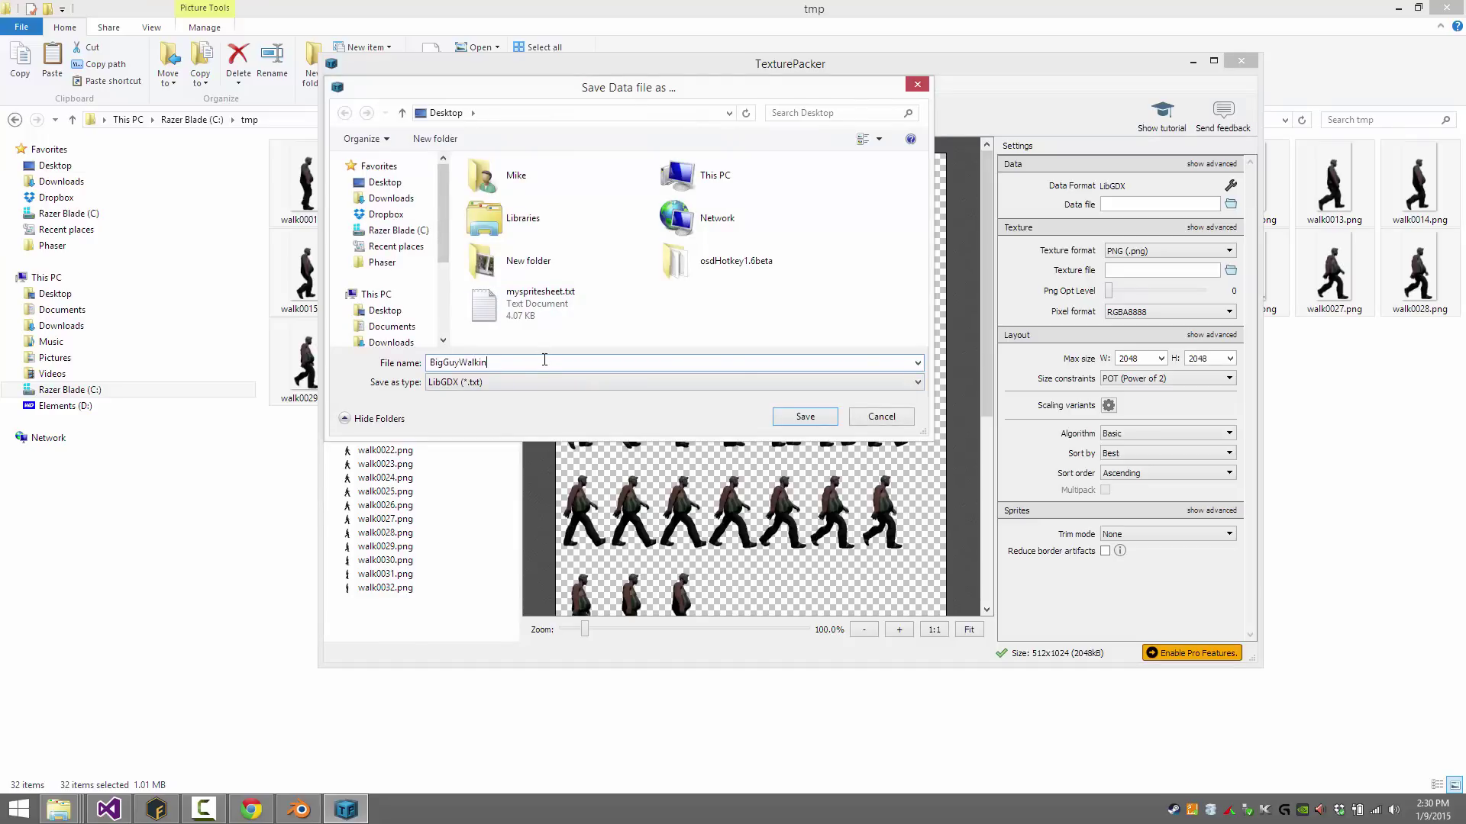
type("BigGuyWalking")
key("Return")
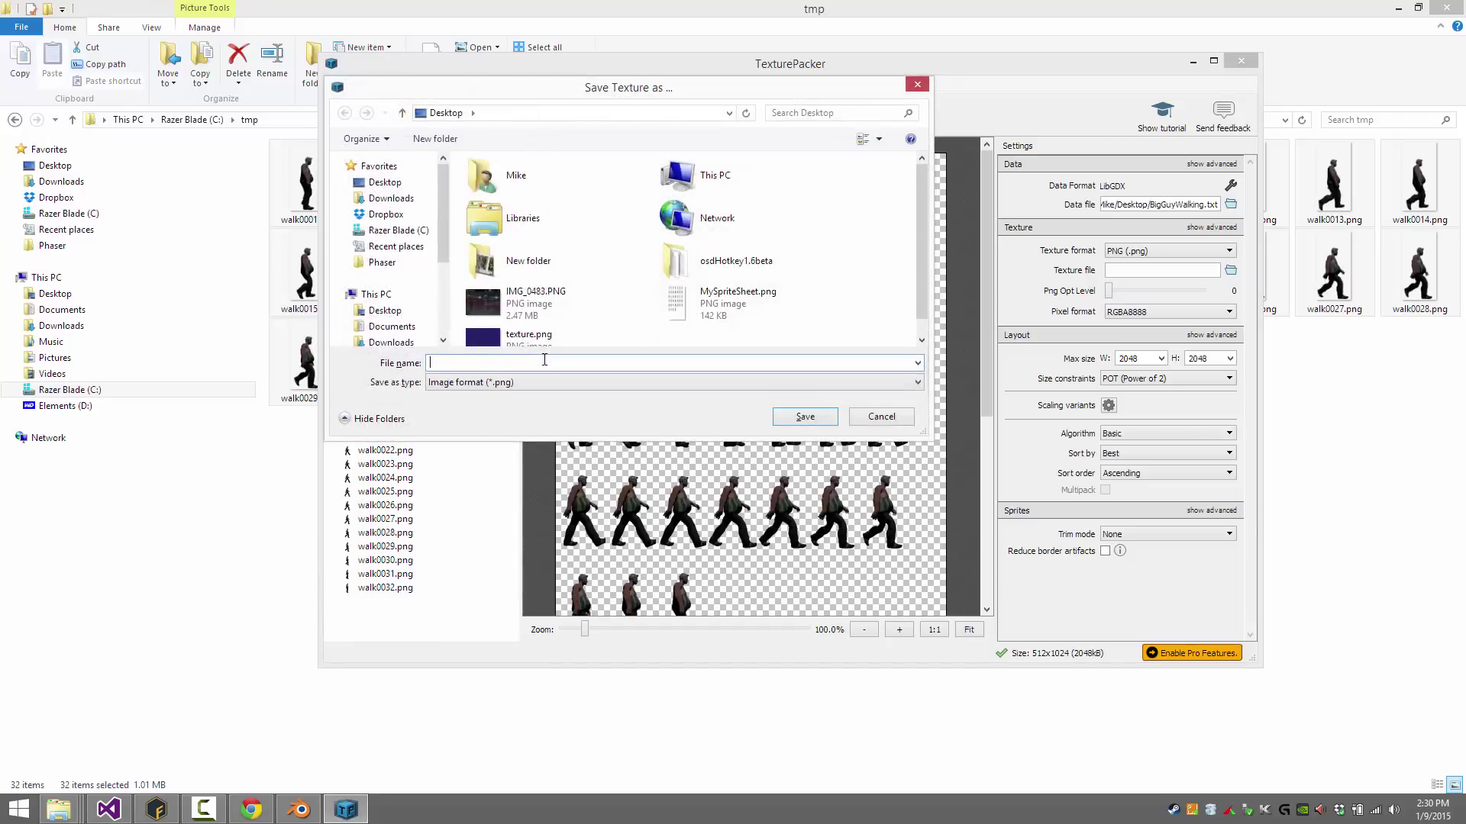
type("BigGuyWalking")
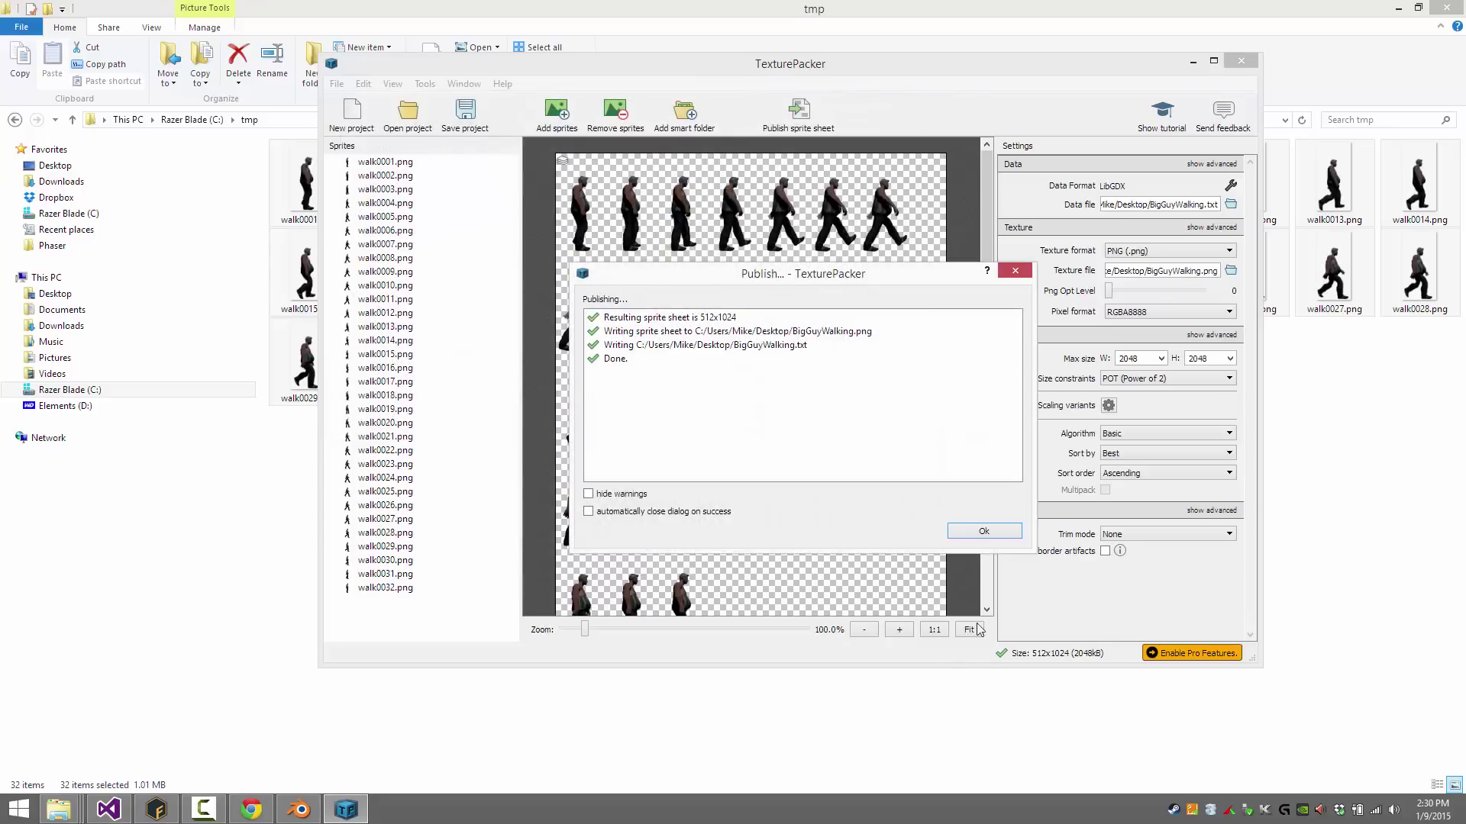
left_click(984, 532)
Open BigGuyWalking.txt from the Desktop in Notepad, skim its frame entries, and close it
key("super+d")
left_click(155, 188)
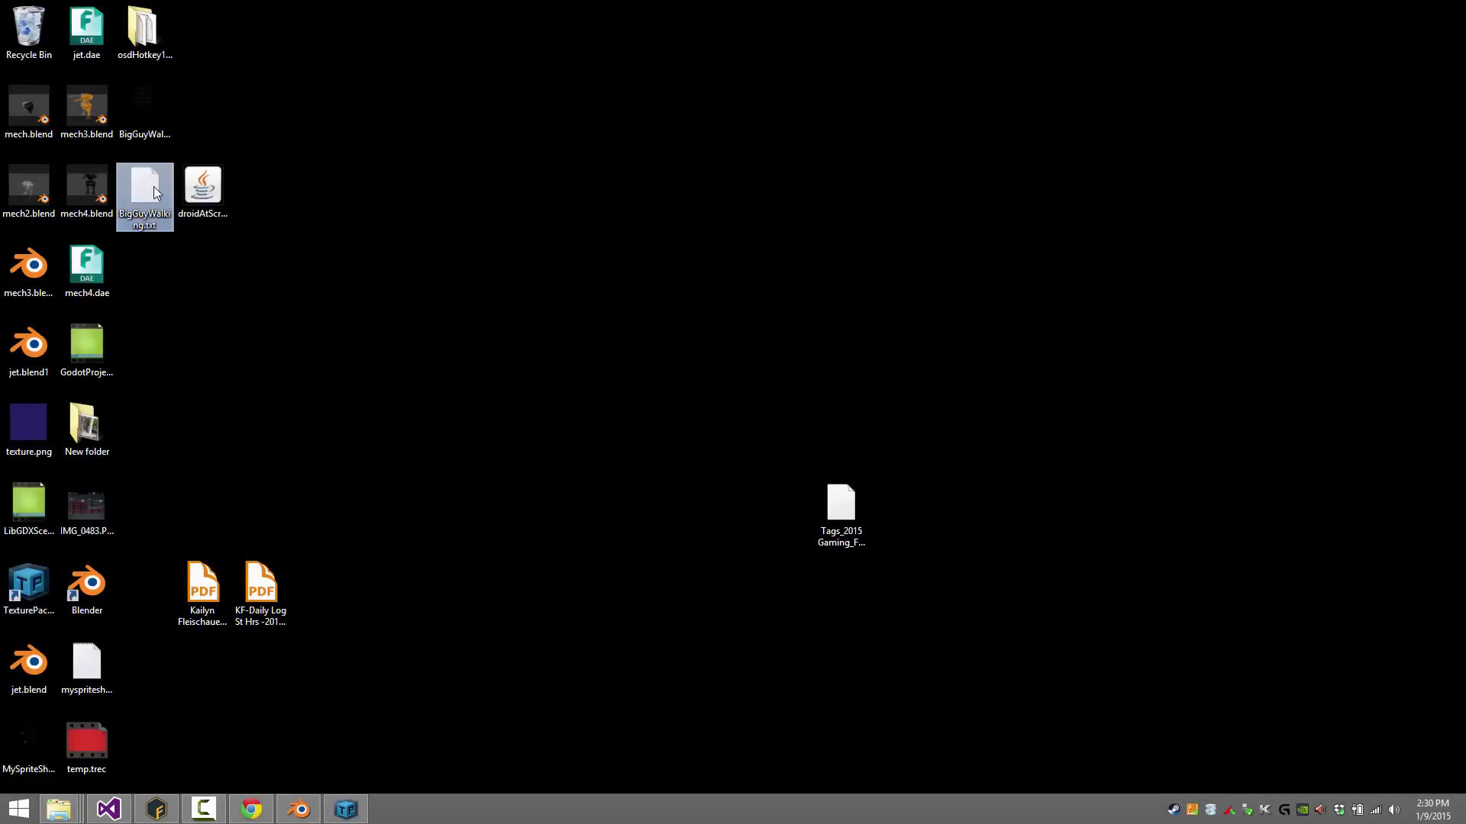
double_click(154, 186)
left_click_drag(205, 235, 312, 287)
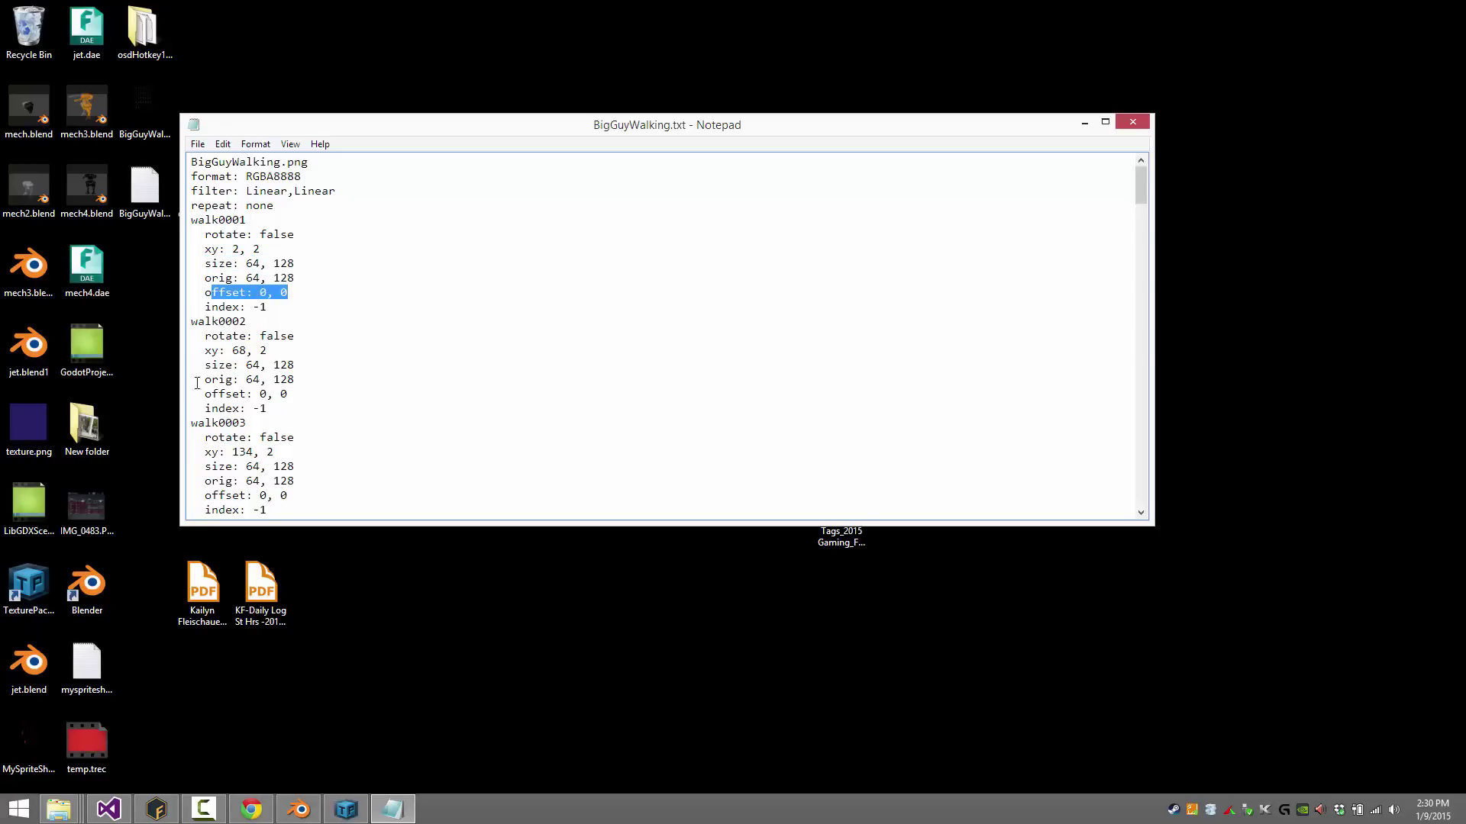
scroll(202, 389, "down", 4)
scroll(202, 389, "up", 4)
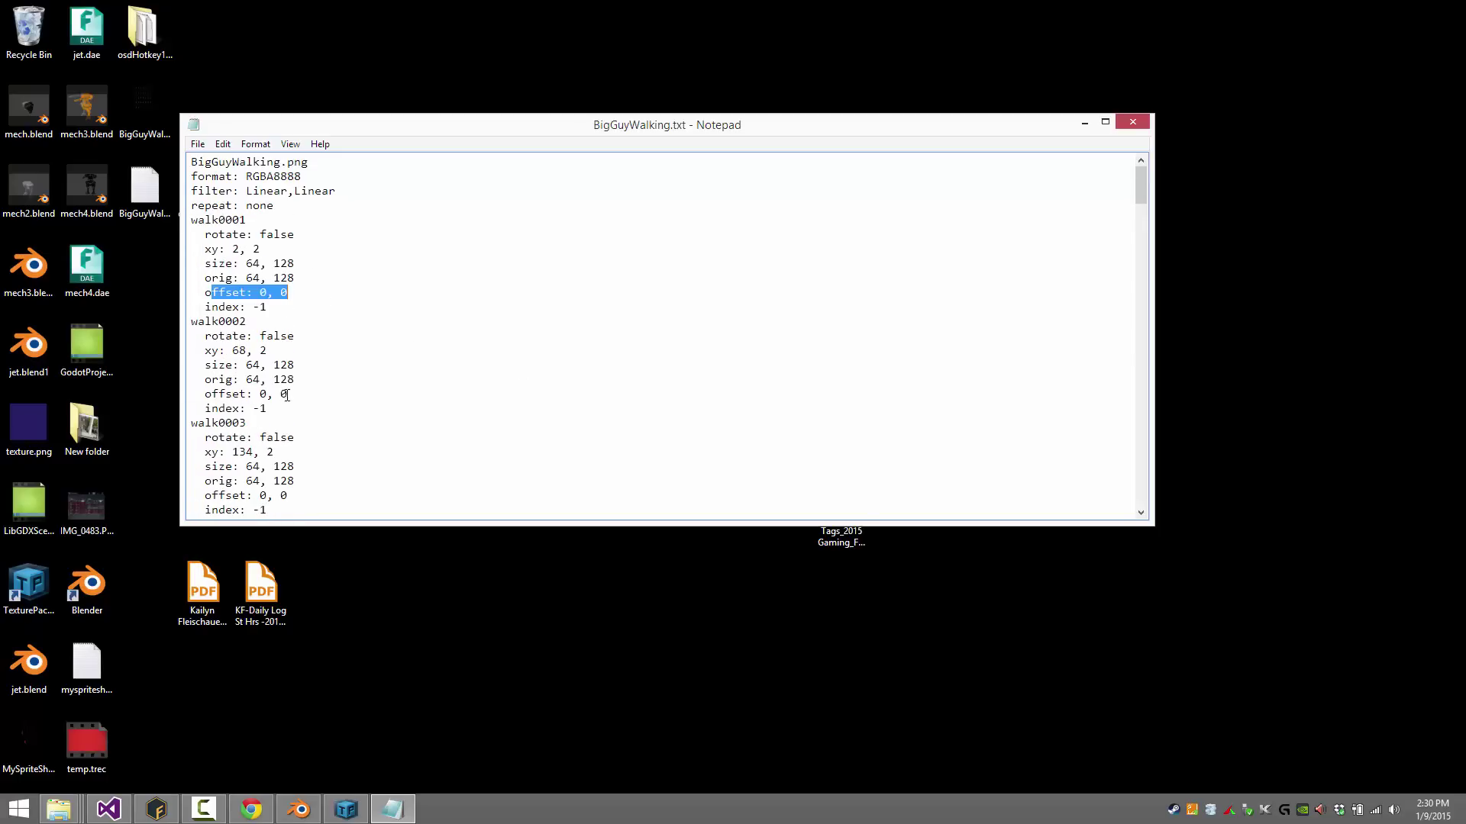
left_click(1131, 123)
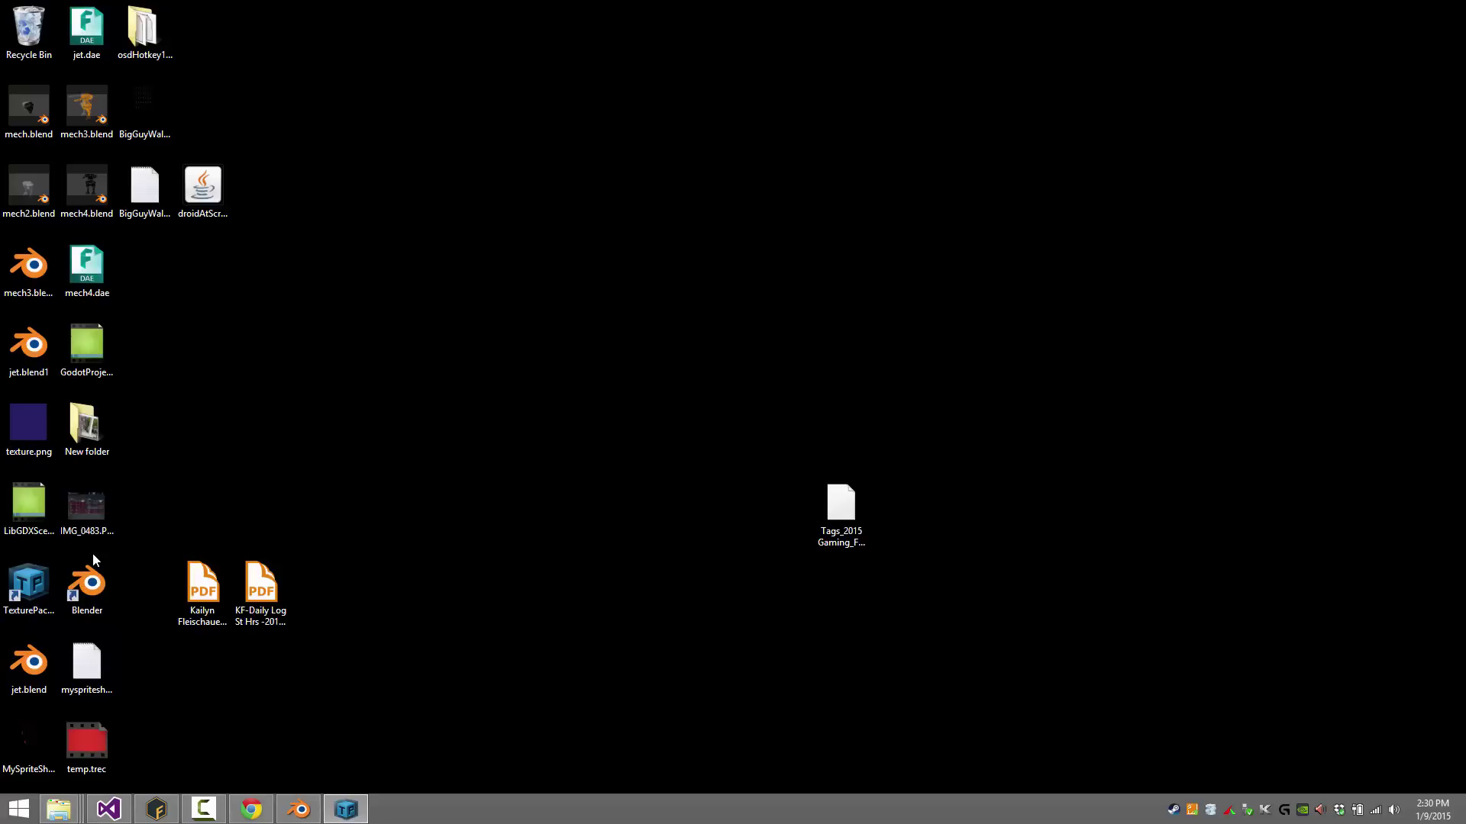
Open BigGuyWalking.png from the Desktop in Windows Photo Viewer to view the 32-frame grid
left_click(389, 401)
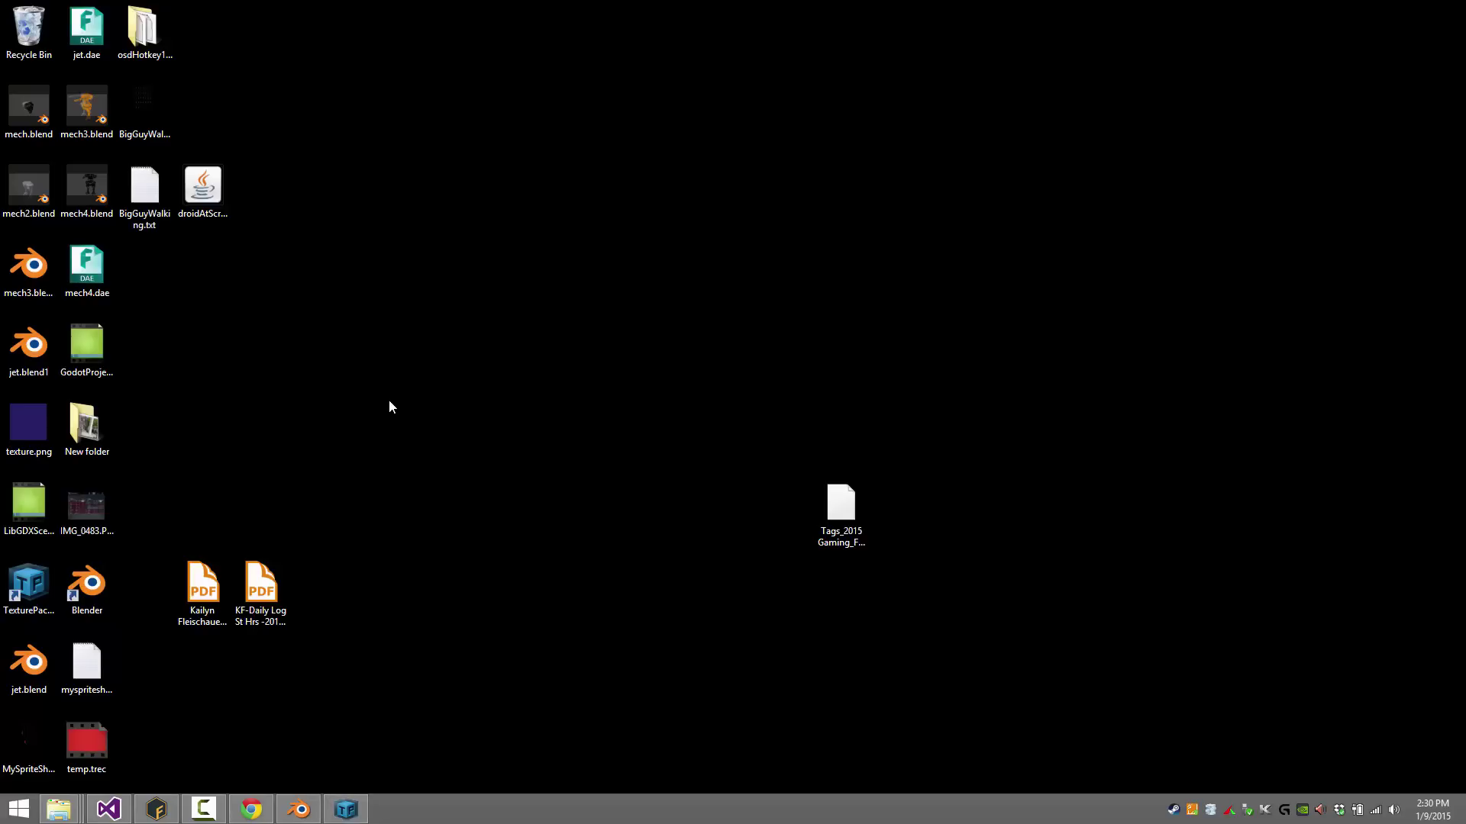
key("b")
key("i")
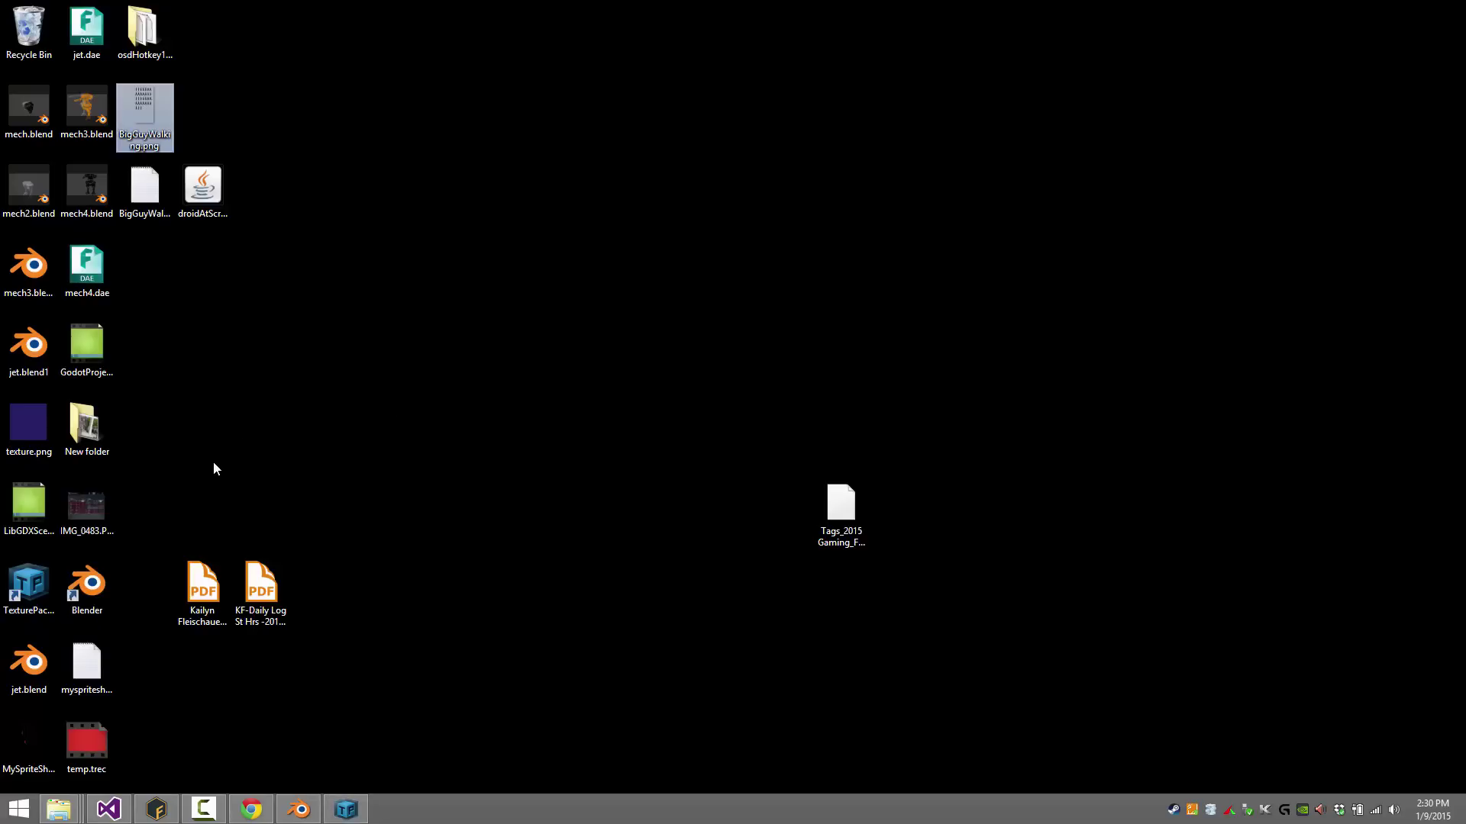
key("Down")
double_click(145, 116)
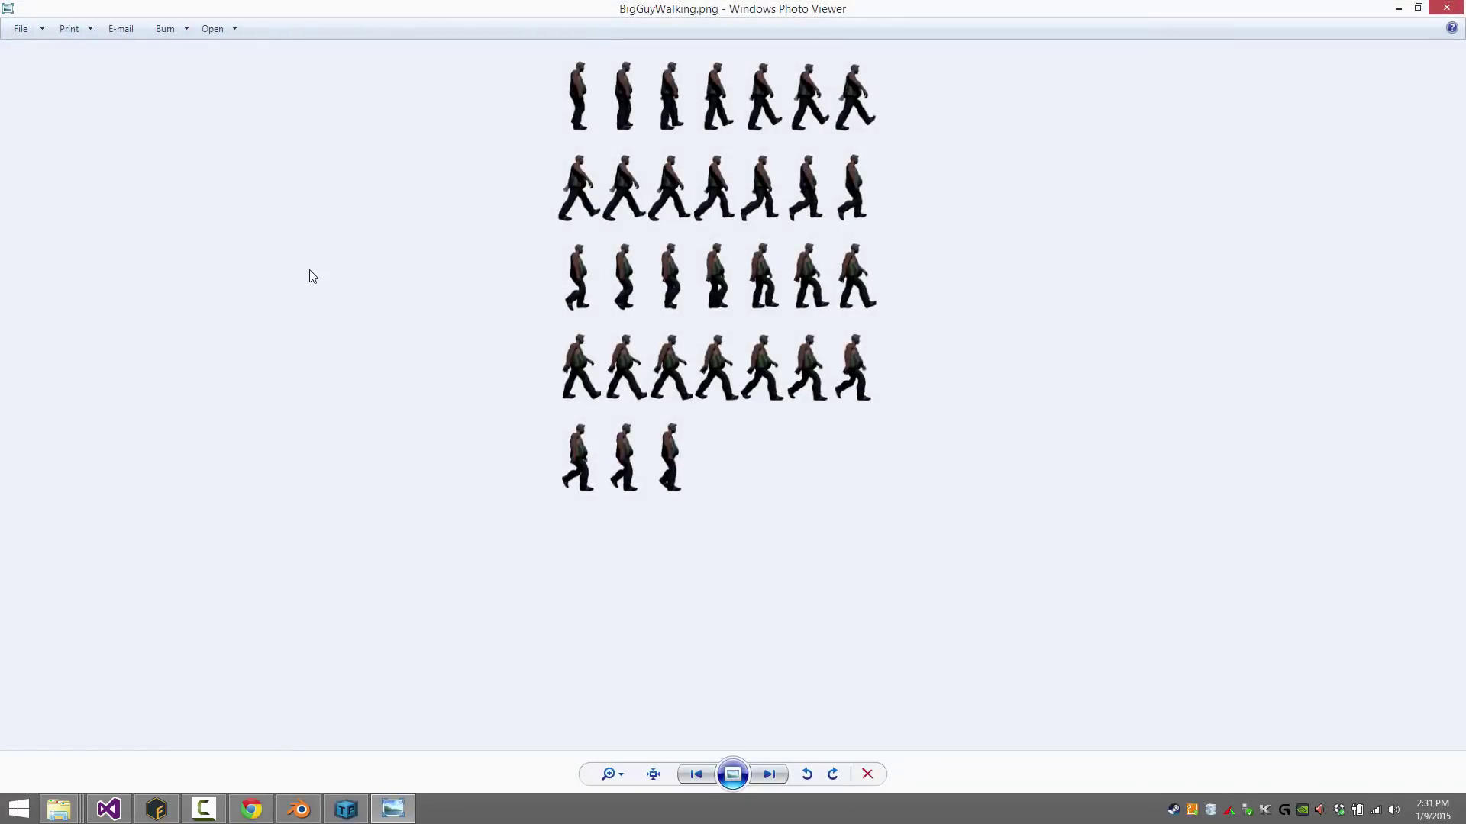
mouse_move(204, 806)
Switch Blender's render area back to the 3D View
left_click(298, 809)
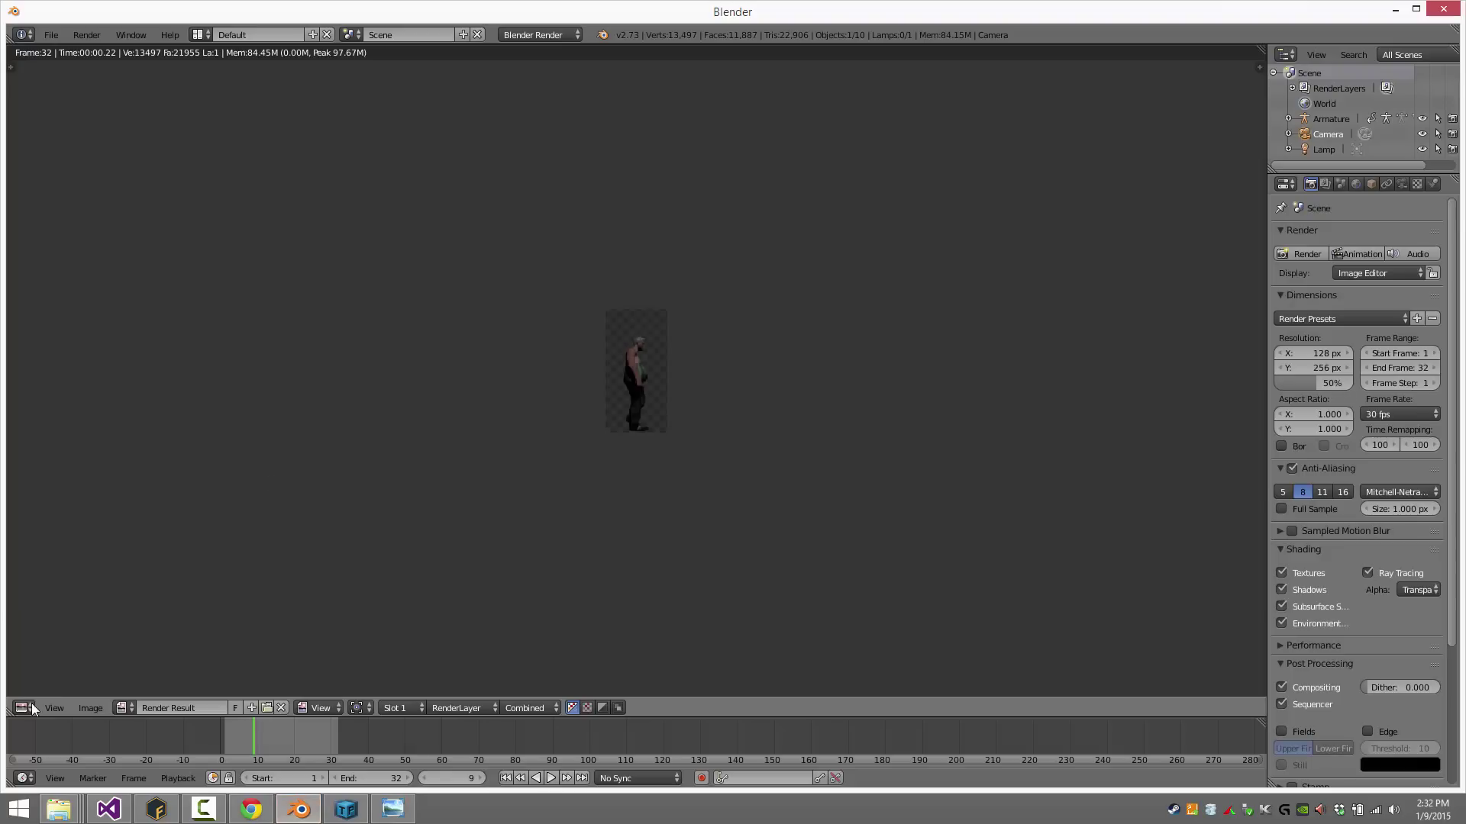
left_click(32, 708)
left_click(34, 693)
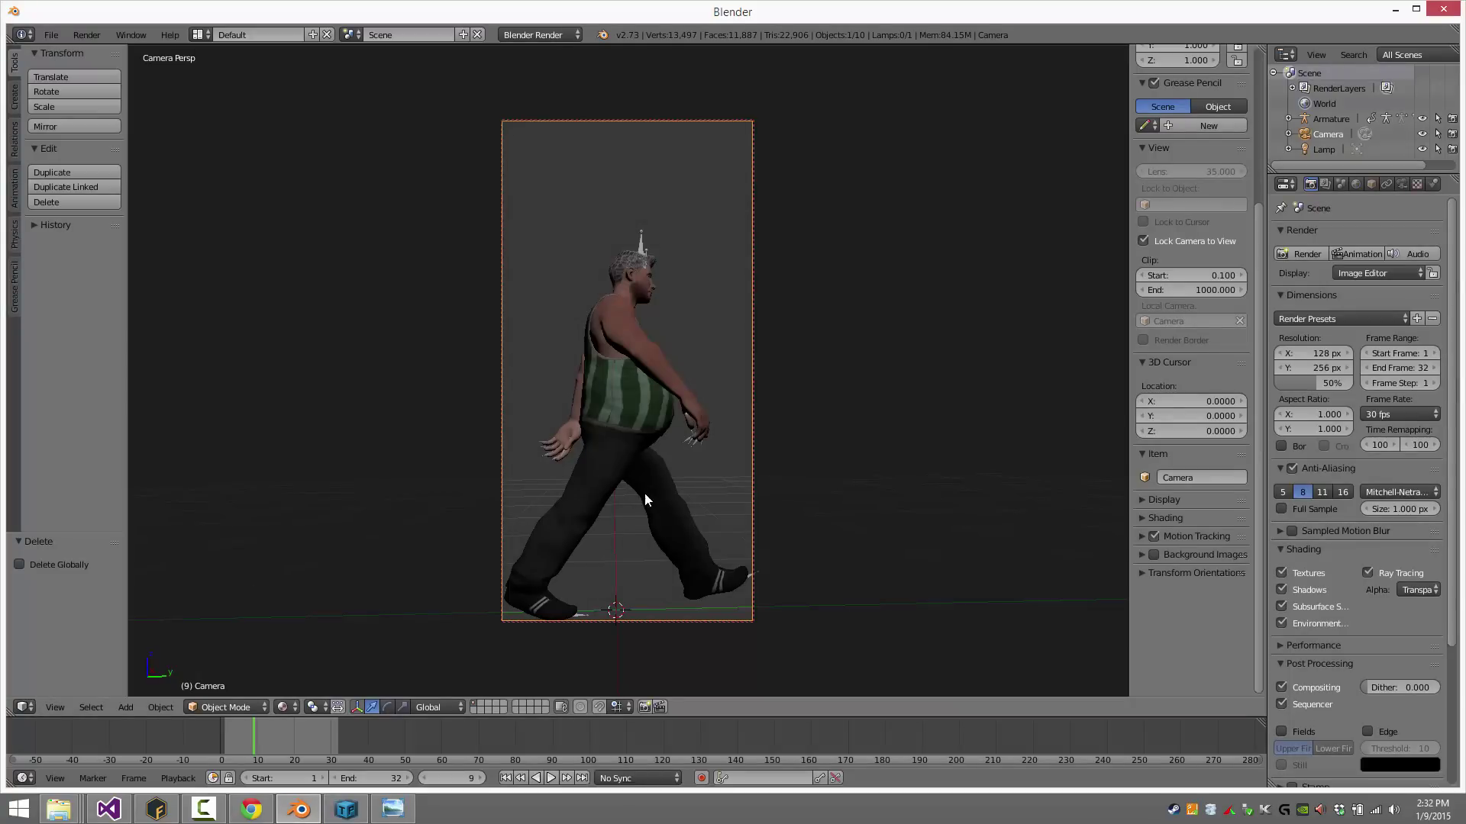
Orbit, zoom and pan the locked camera to reframe the character from above
middle_click_drag(716, 387, 707, 469)
scroll(688, 370, "down", 2)
middle_click_drag(689, 369, 709, 481)
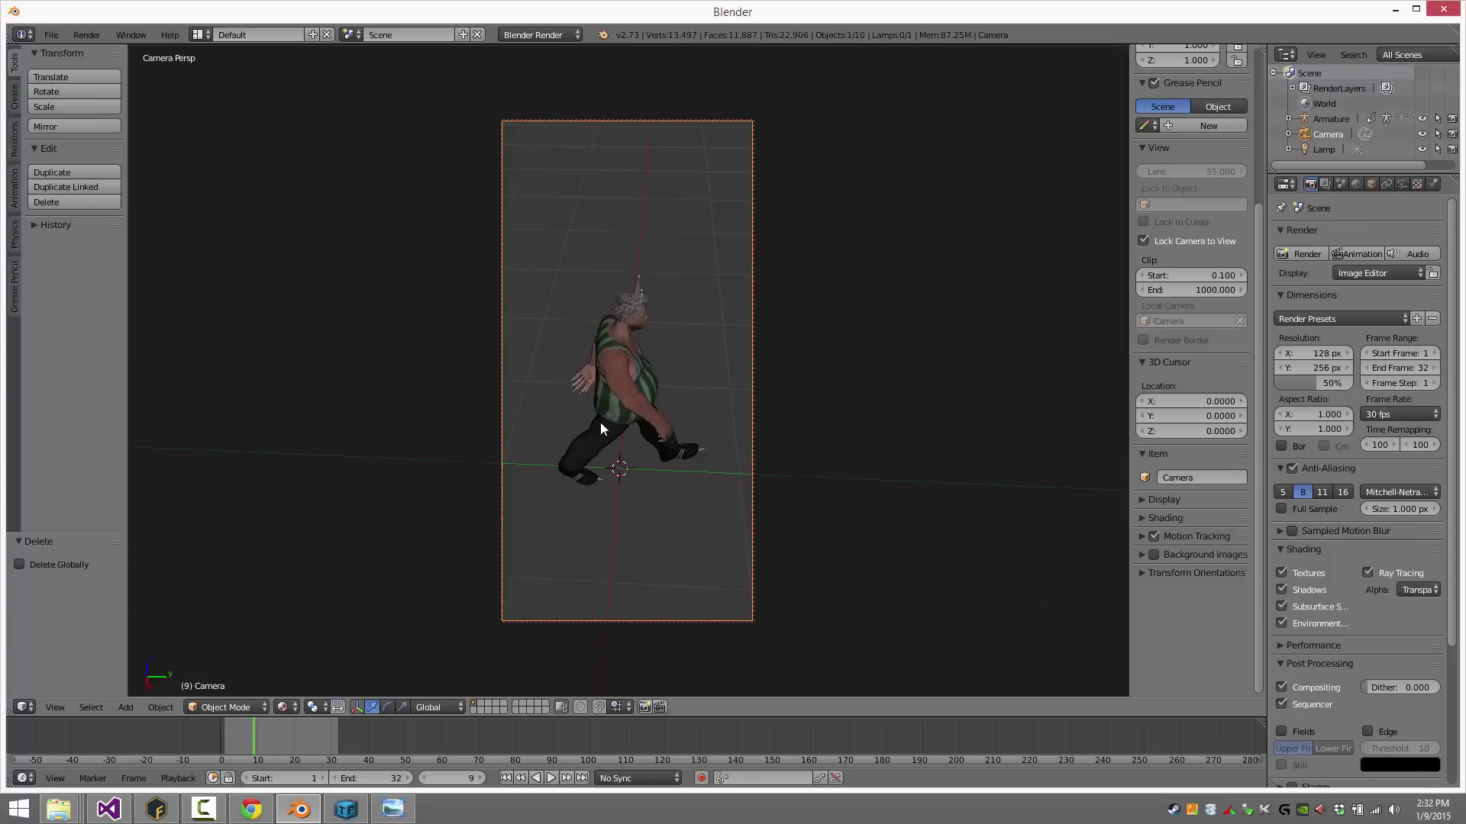
middle_click_drag(589, 442, 662, 411, "shift")
scroll(658, 362, "down", 2)
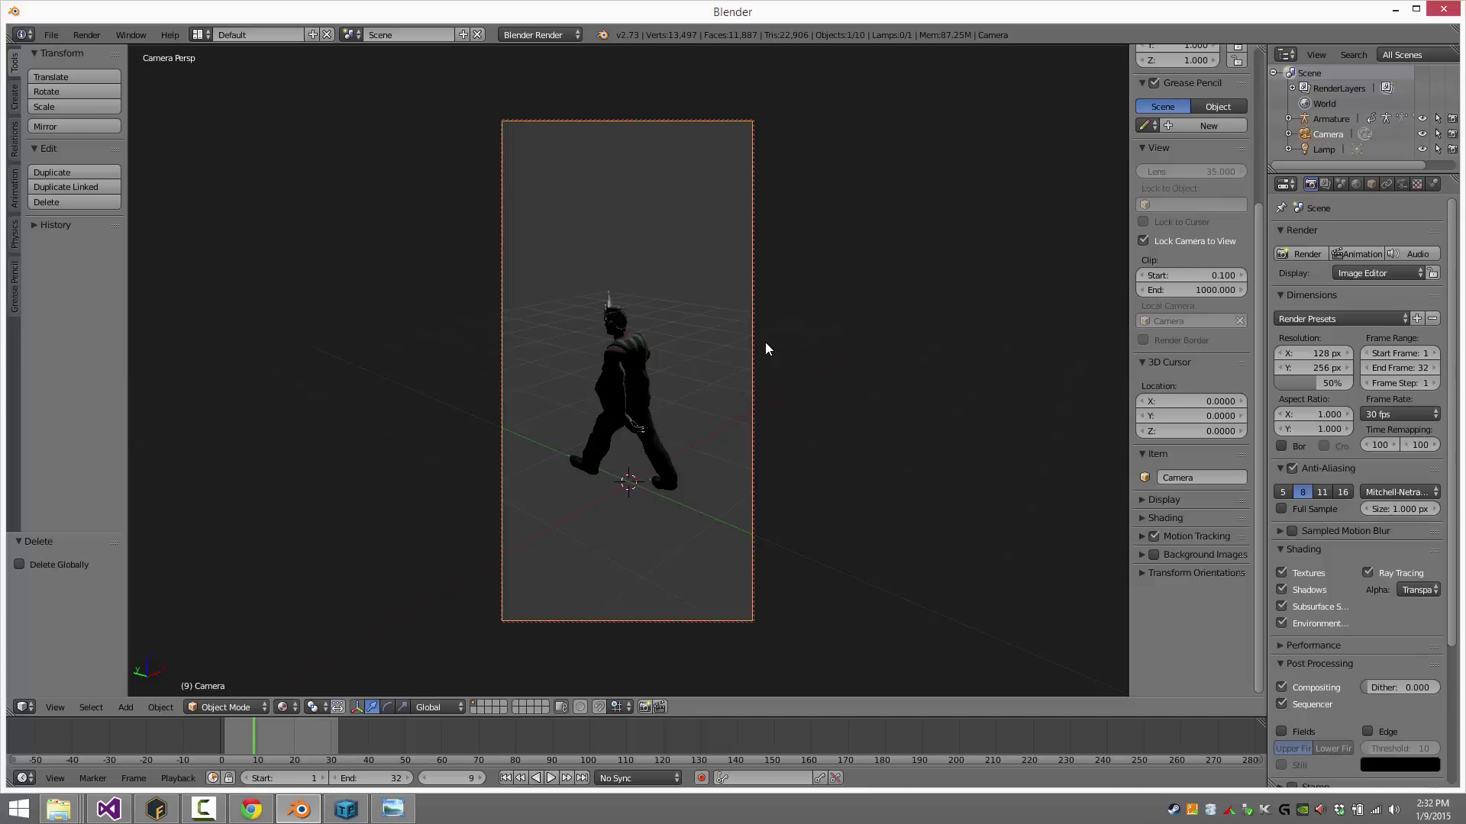
Add a Sun lamp raised about 3 units above the character and render the animation again
left_click(125, 707)
mouse_move(146, 518)
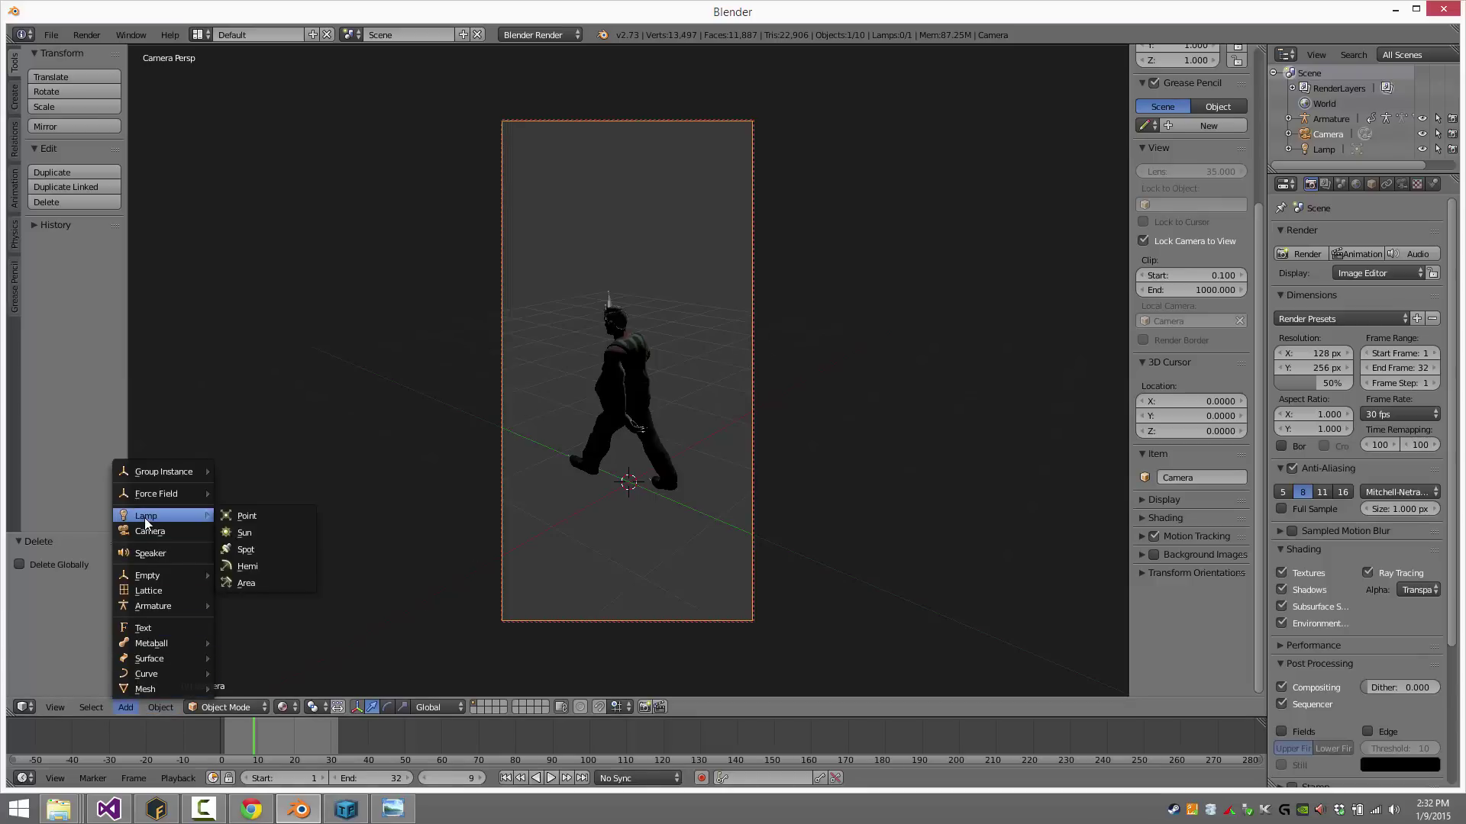
left_click(232, 534)
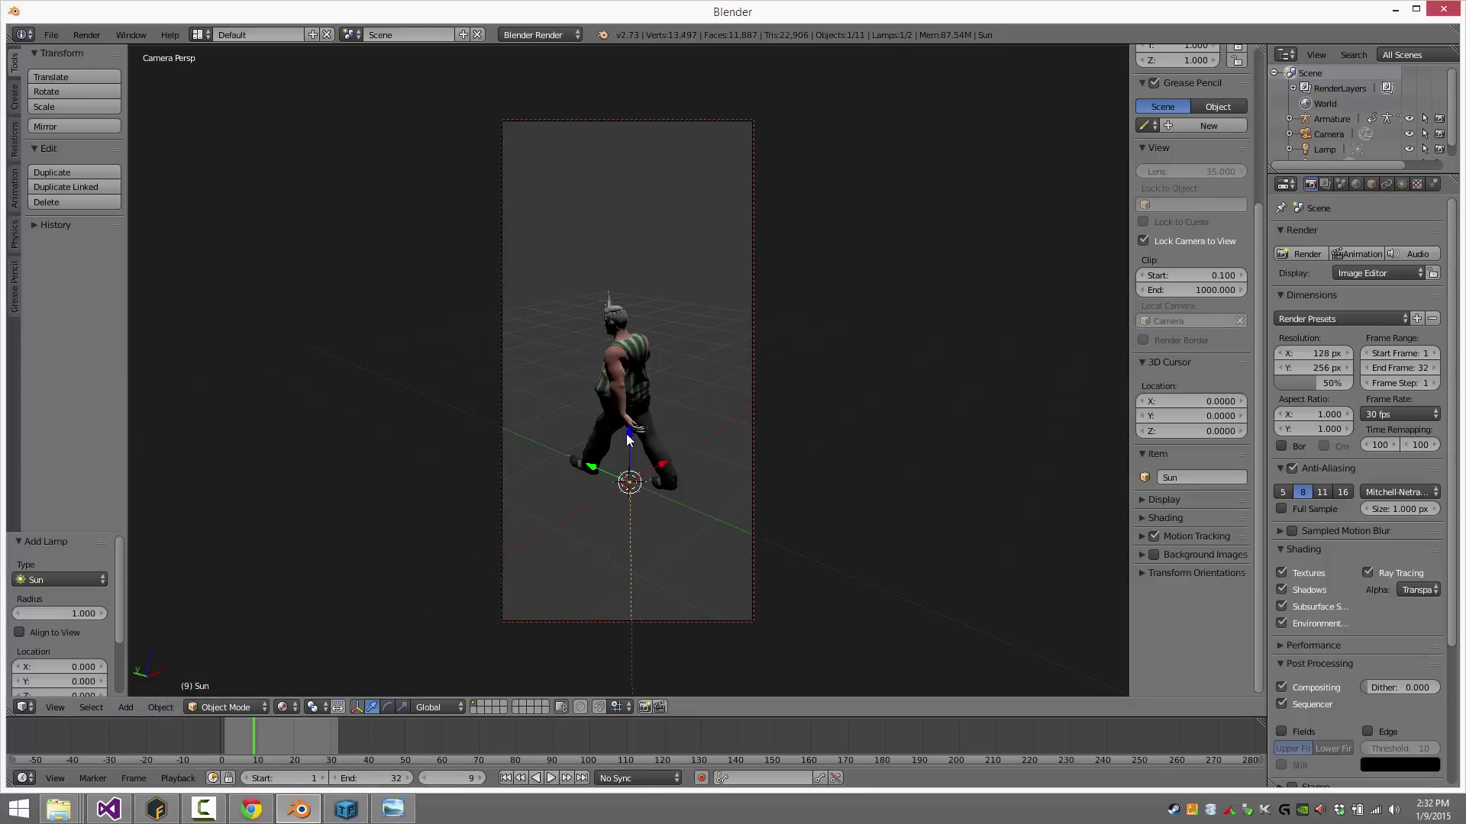
left_click_drag(628, 441, 611, 107)
middle_click_drag(571, 458, 671, 454)
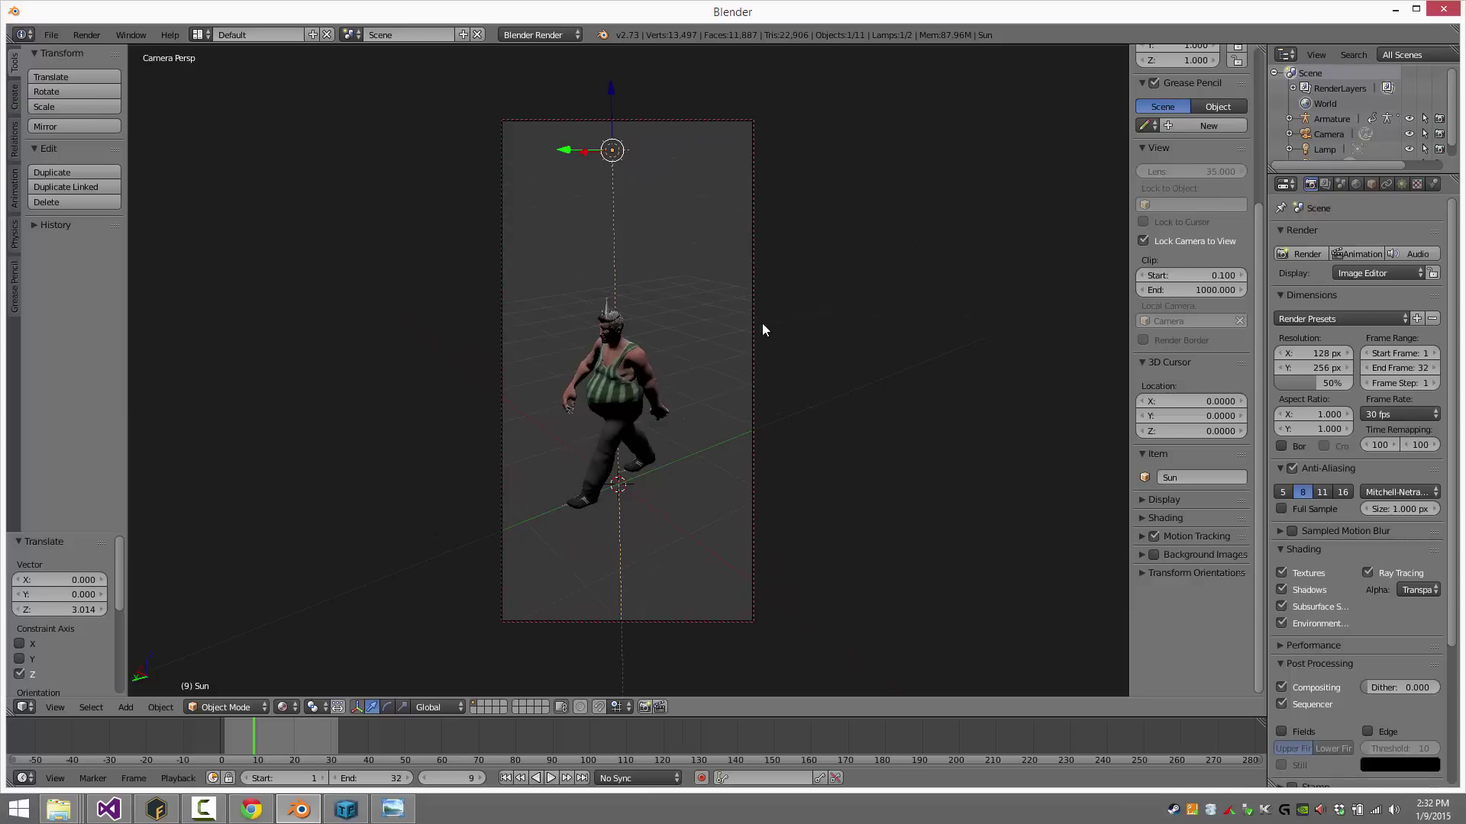
left_click(1359, 254)
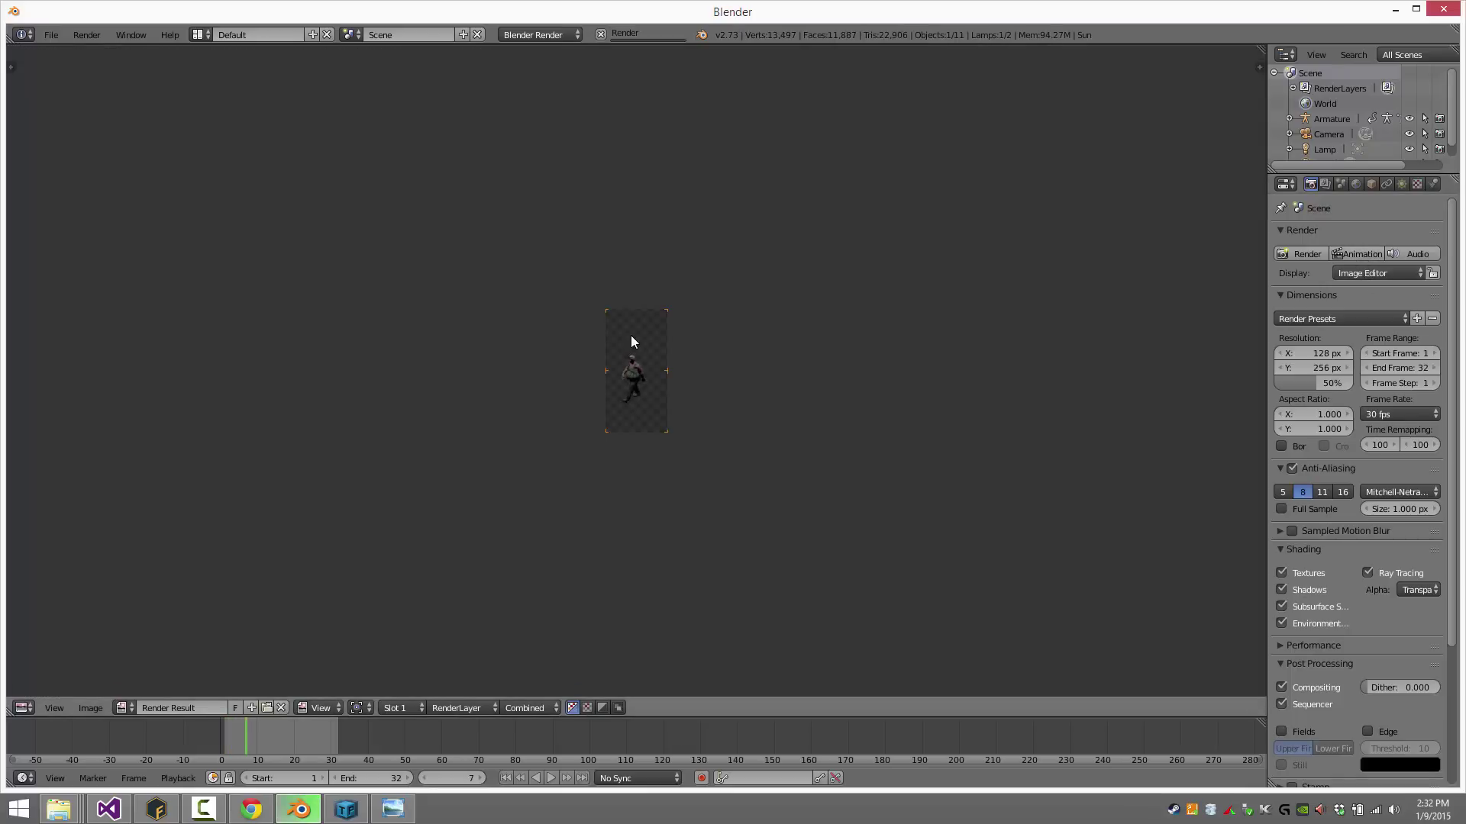